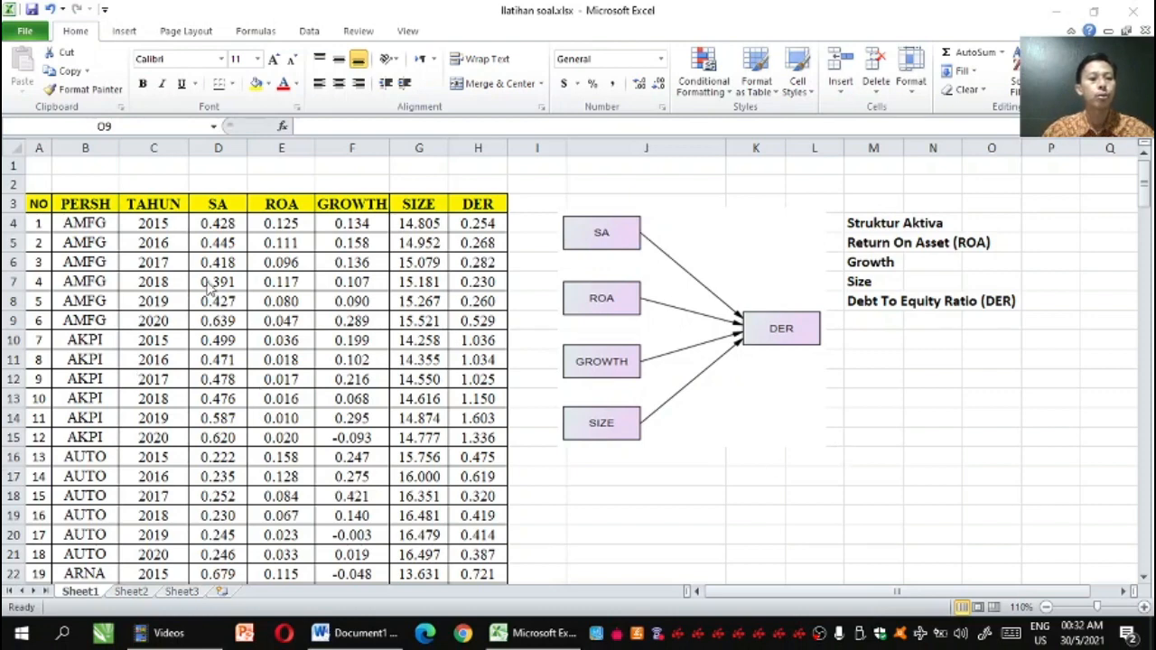
Examine the AMFG years in the TAHUN column and the last numbered row of the data table
{"action": "left_click", "coordinate": [150, 228]}
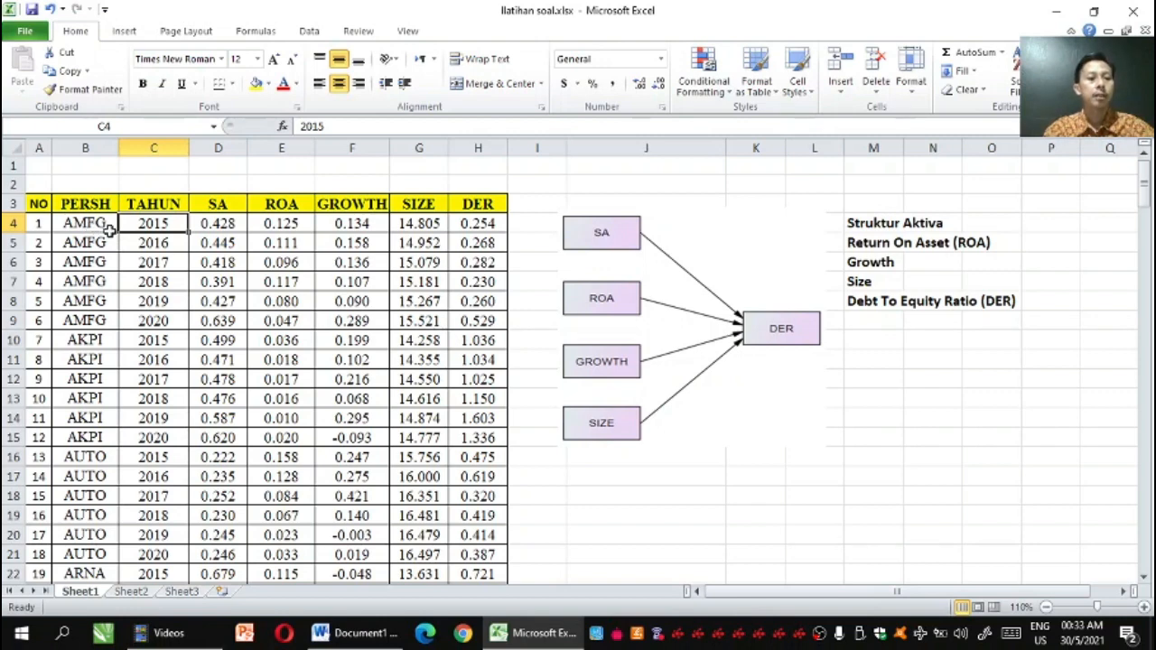
{"action": "left_click_drag", "start_coordinate": [140, 223], "coordinate": [140, 320]}
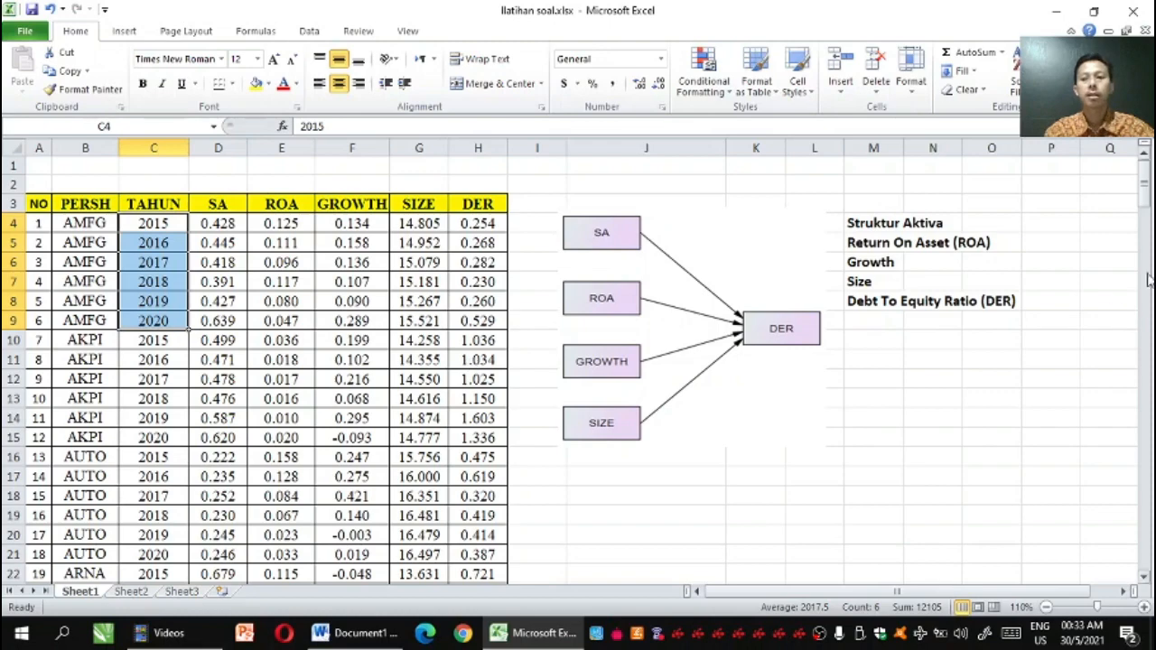
{"action": "left_click_drag", "start_coordinate": [1146, 210], "coordinate": [1148, 548]}
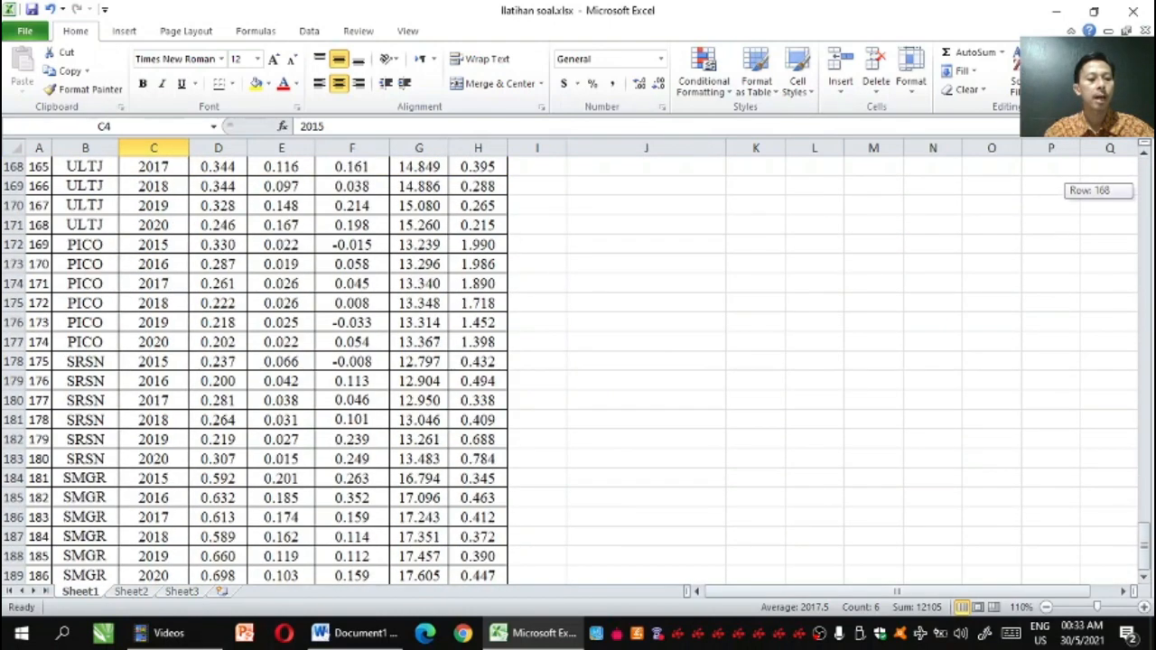
{"action": "left_click", "coordinate": [42, 574]}
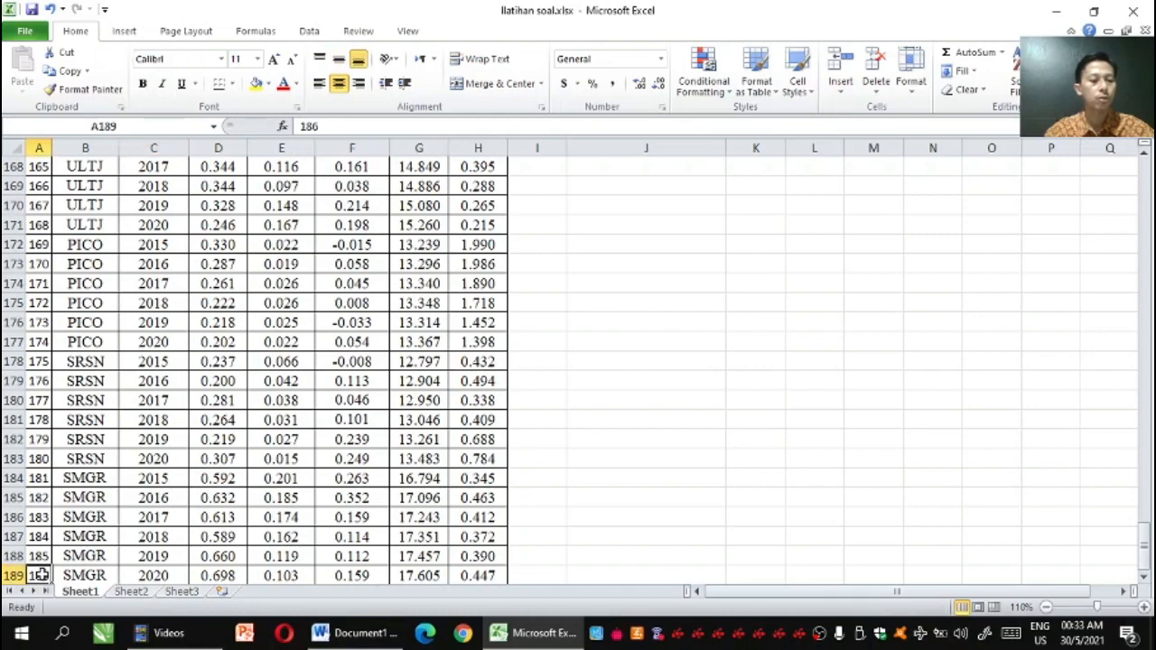
{"action": "key", "text": "Down"}
{"action": "key", "text": "Up"}
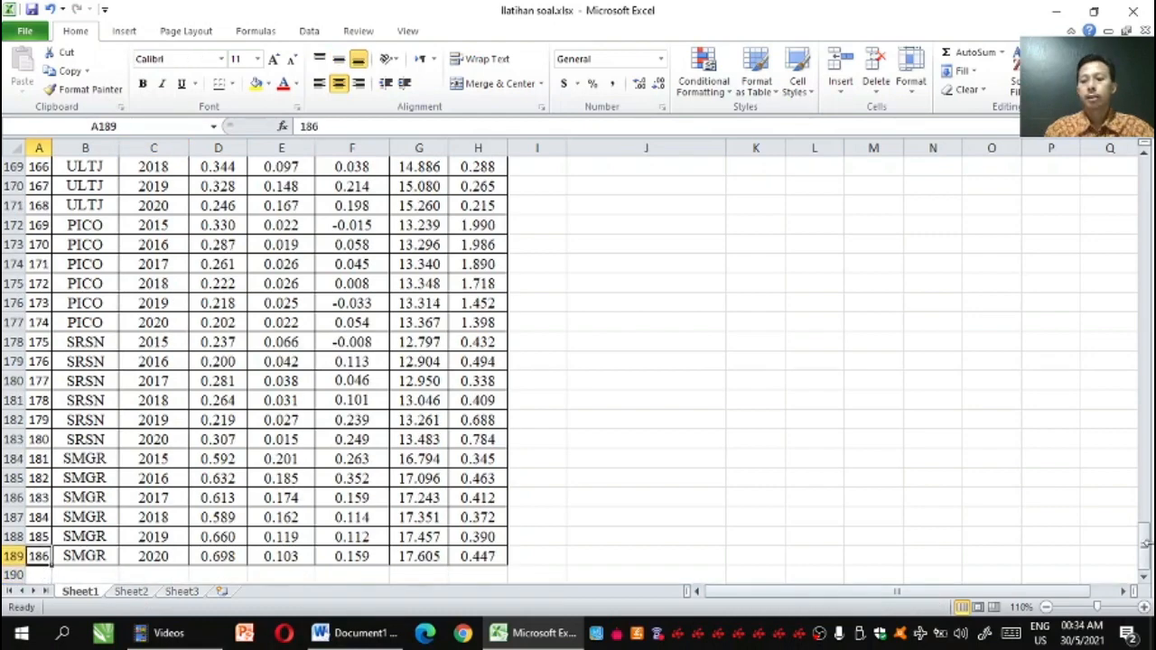
{"action": "left_click_drag", "start_coordinate": [1146, 542], "coordinate": [1141, 177]}
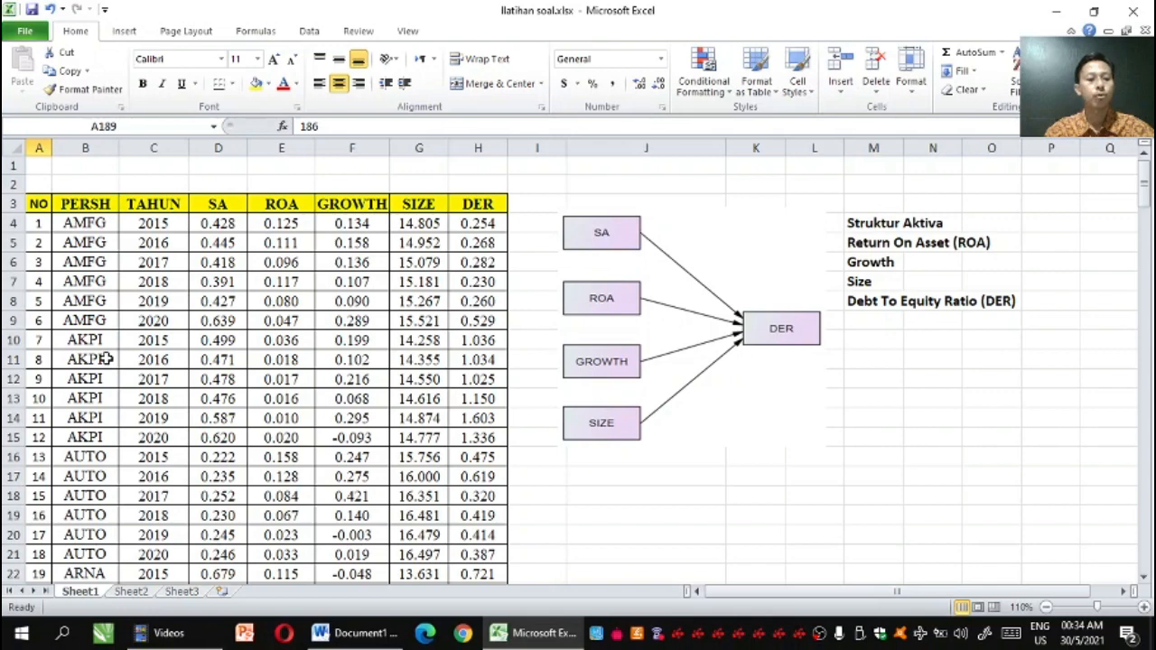
Switch to EViews 7 and start creating a new workfile
{"action": "left_click", "coordinate": [63, 633]}
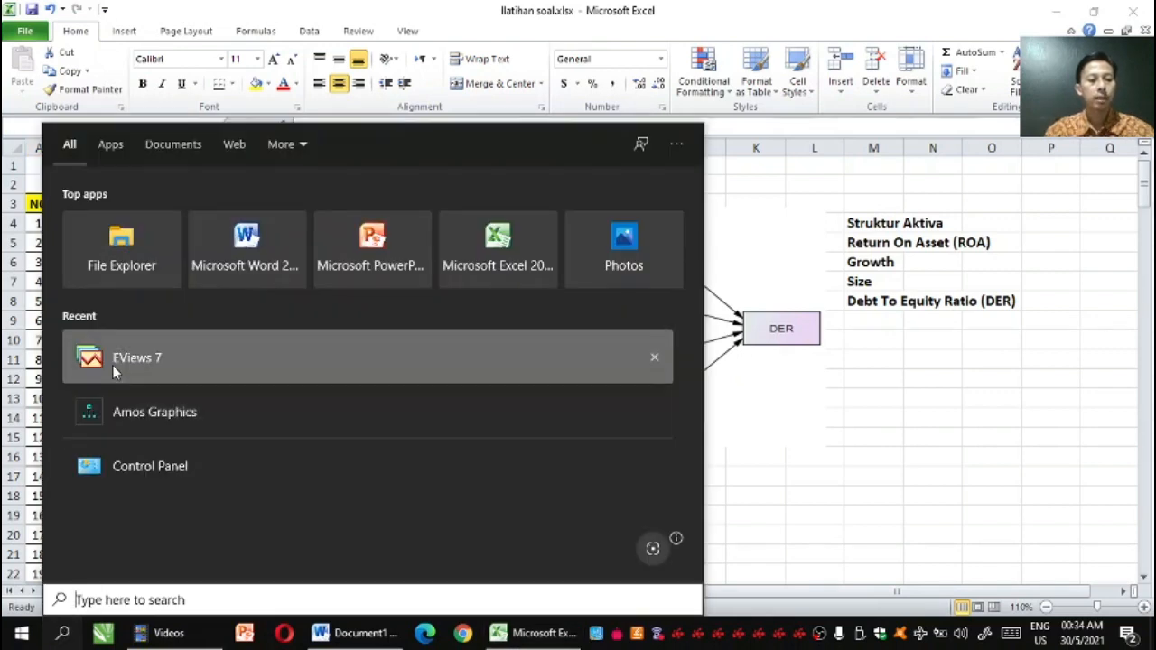
{"action": "left_click", "coordinate": [111, 359]}
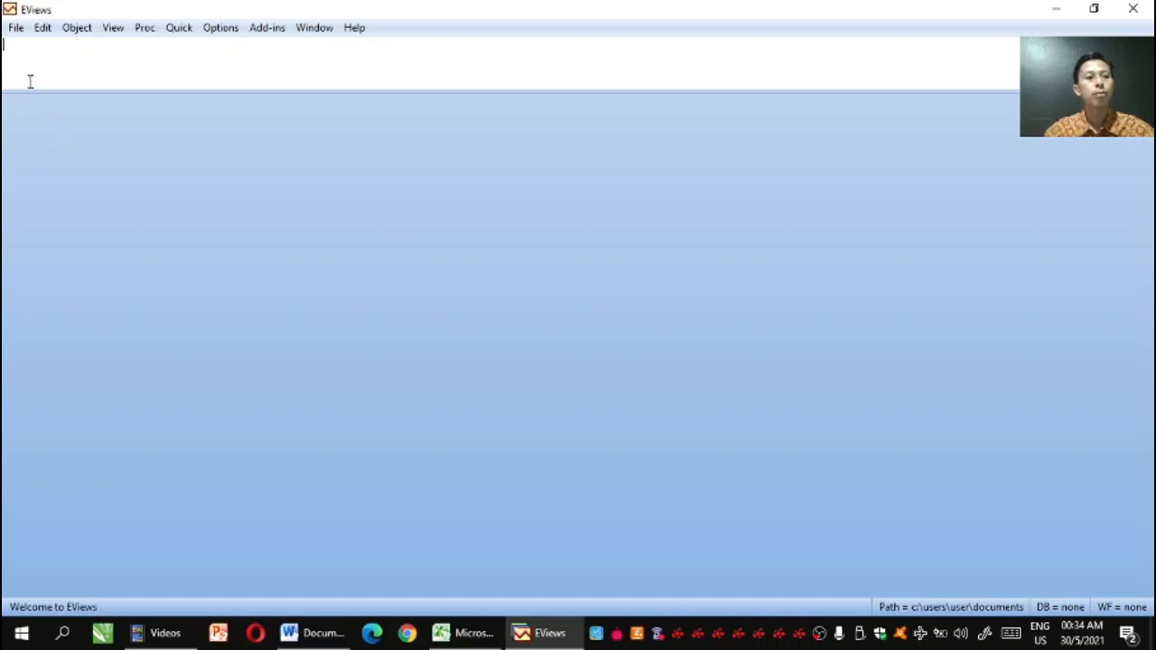
{"action": "left_click", "coordinate": [16, 32]}
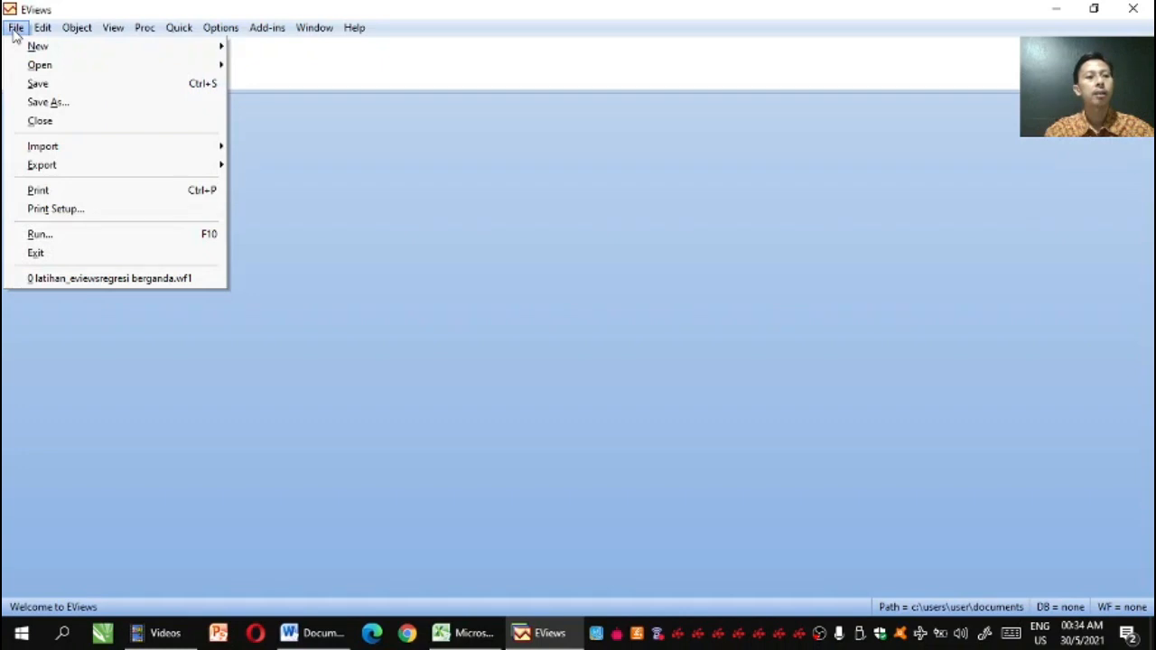
{"action": "mouse_move", "coordinate": [31, 48]}
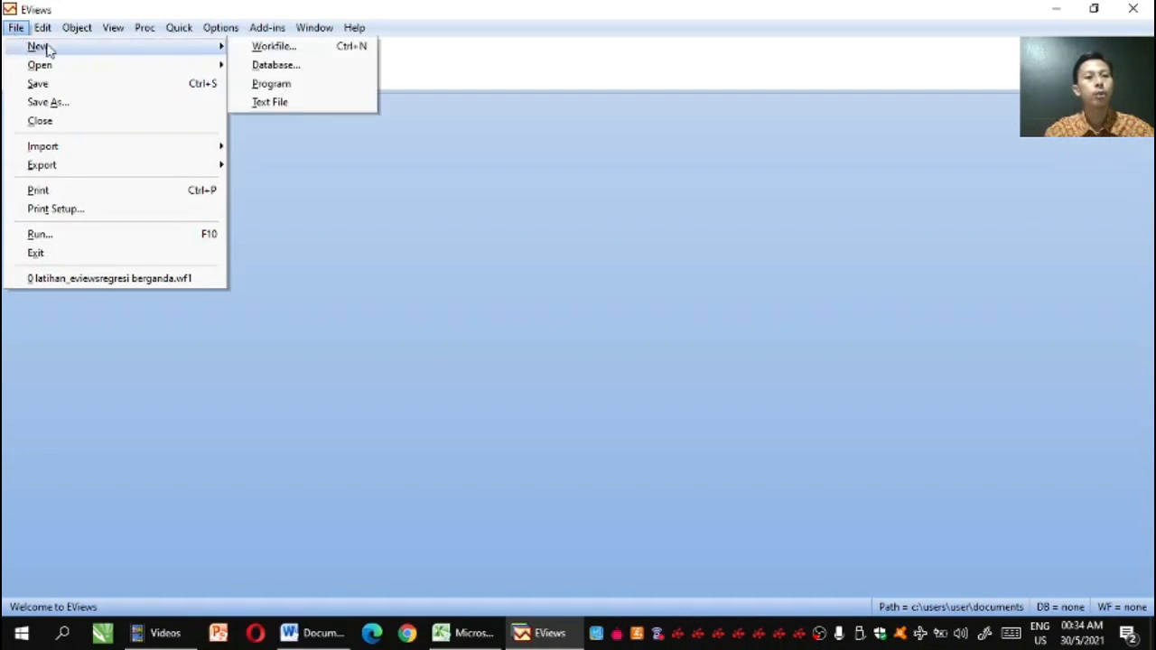
{"action": "left_click", "coordinate": [242, 53]}
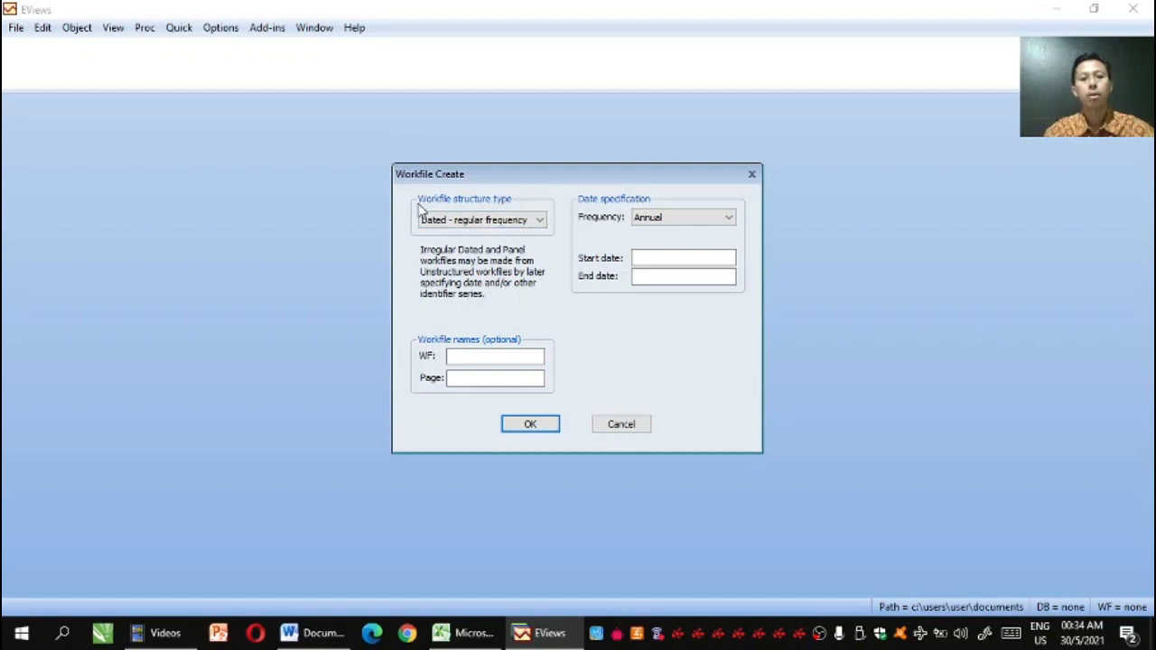
Set the workfile structure type to Balanced Panel with an Annual frequency
{"action": "left_click", "coordinate": [539, 222]}
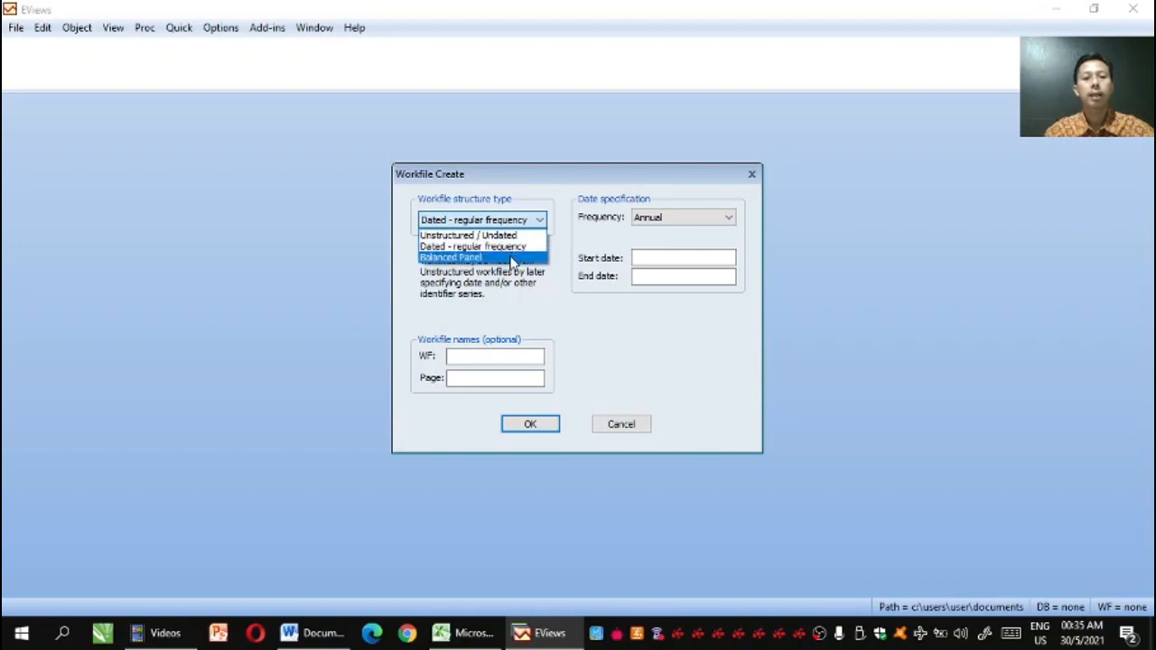
{"action": "left_click", "coordinate": [512, 259]}
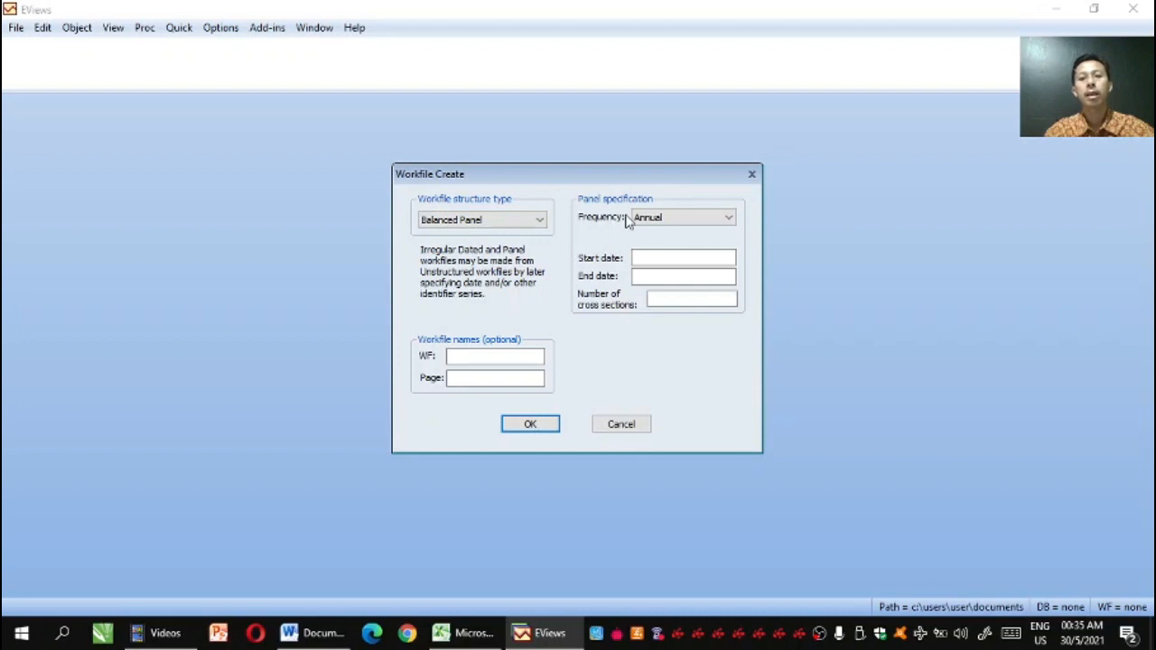
{"action": "left_click", "coordinate": [730, 221]}
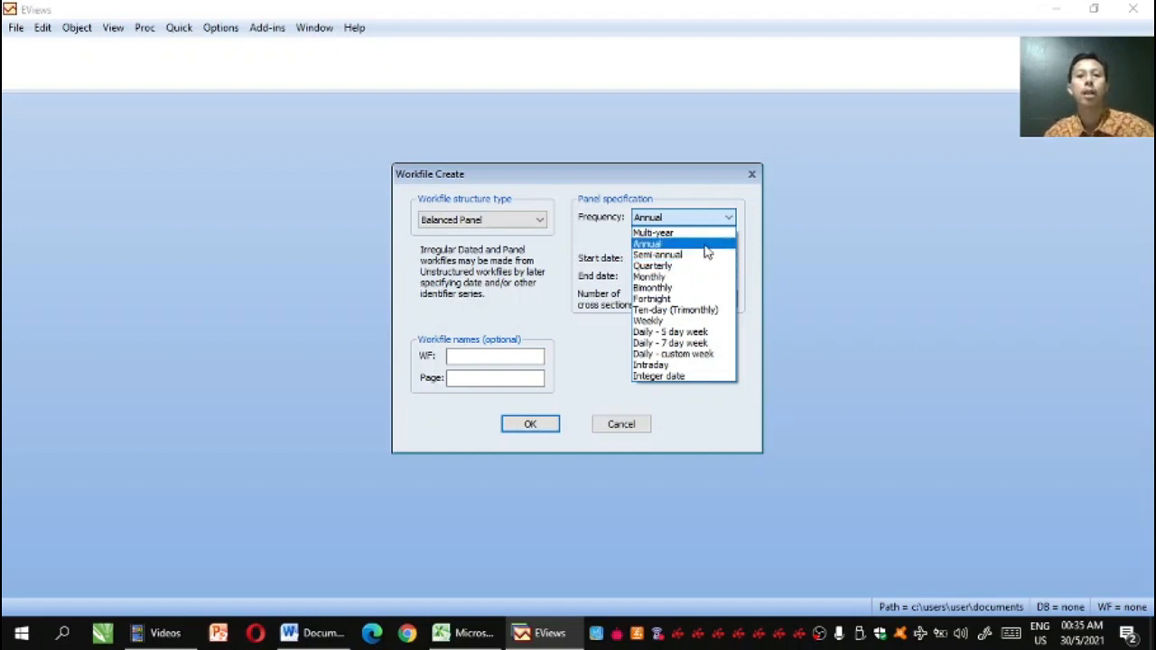
{"action": "left_click", "coordinate": [706, 247]}
Set the panel's start date to 2015 and its end date to 2020, checking the years against the Excel table
{"action": "left_click", "coordinate": [674, 260]}
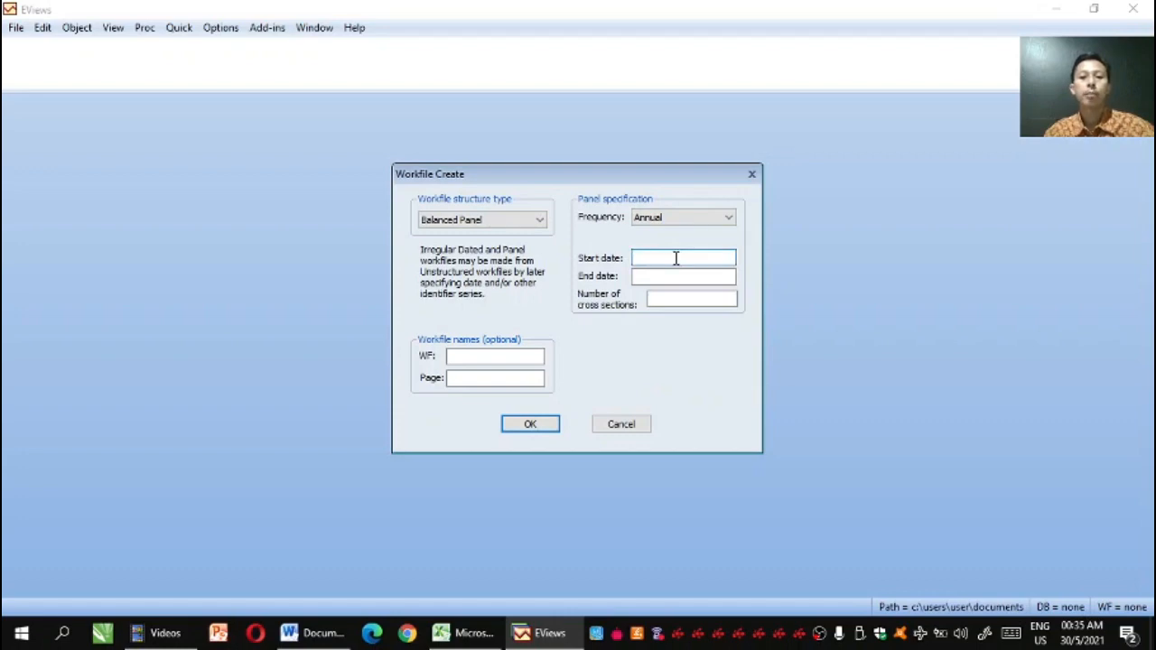
{"action": "left_click", "coordinate": [473, 637]}
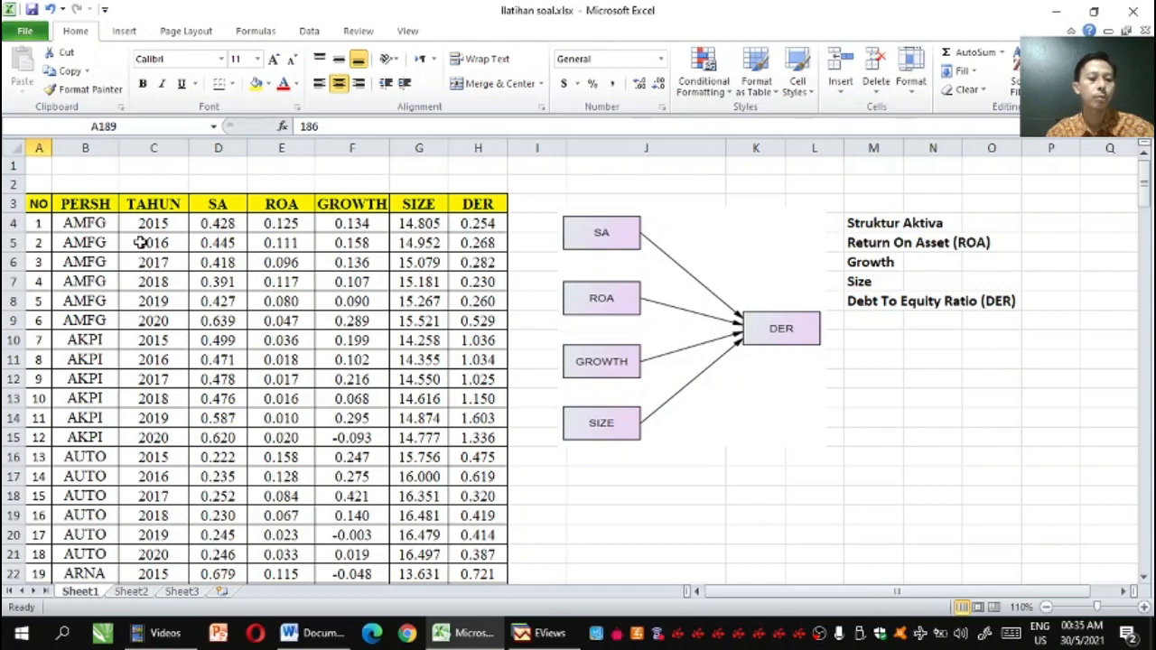
{"action": "left_click", "coordinate": [524, 635]}
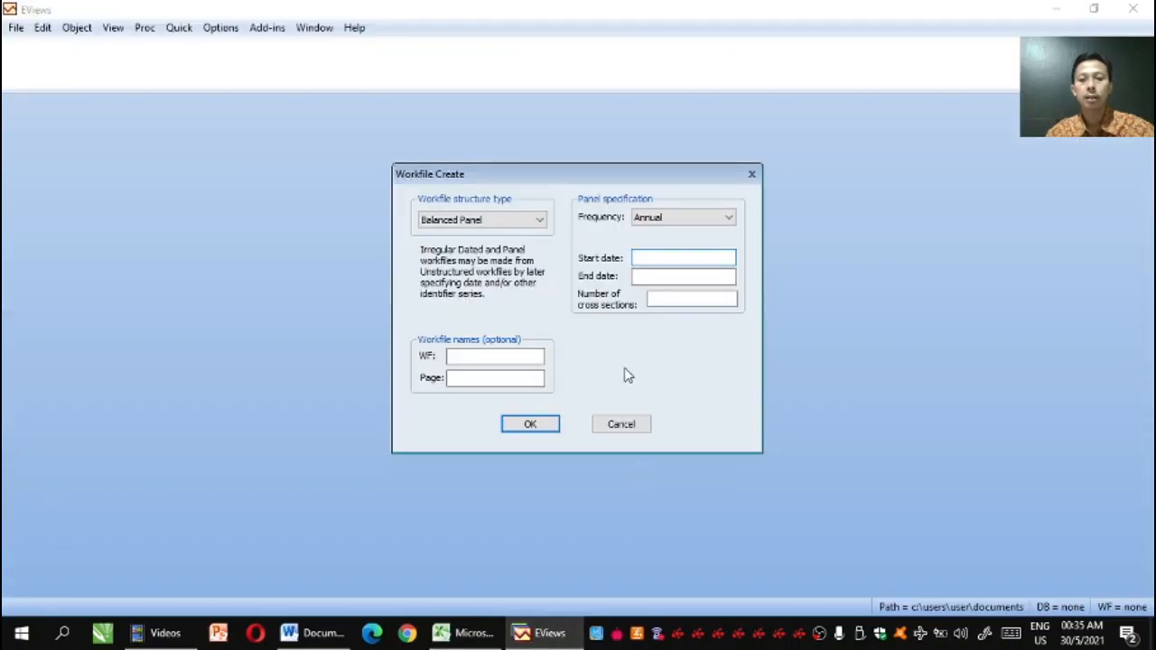
{"action": "left_click", "coordinate": [645, 276]}
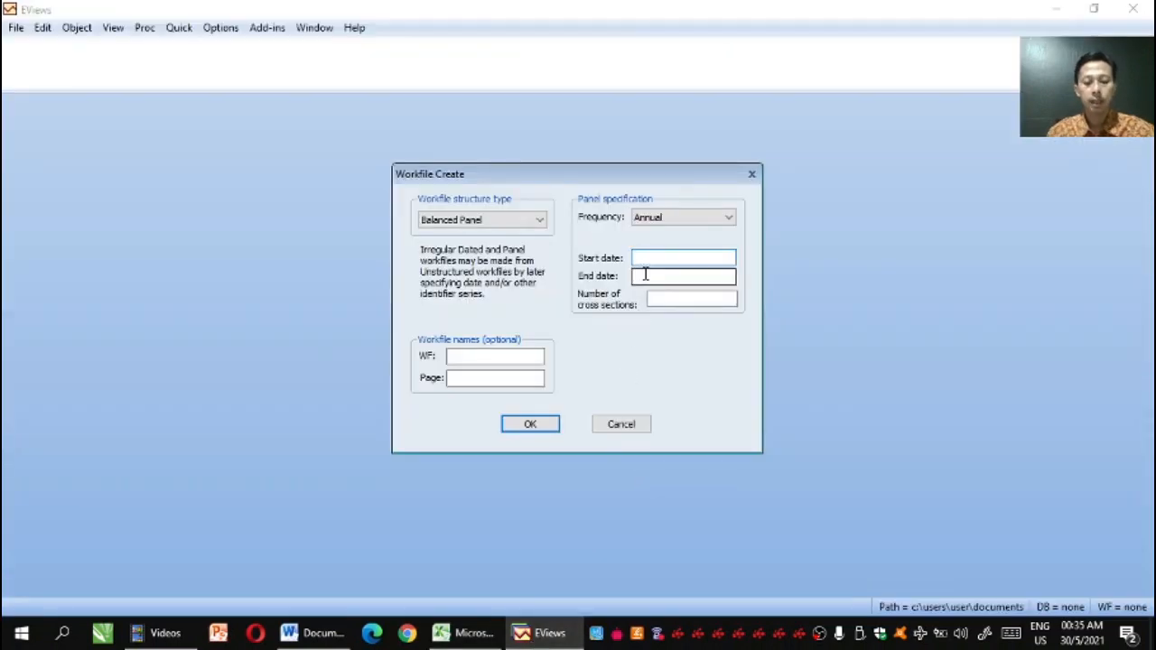
{"action": "type", "text": "2015"}
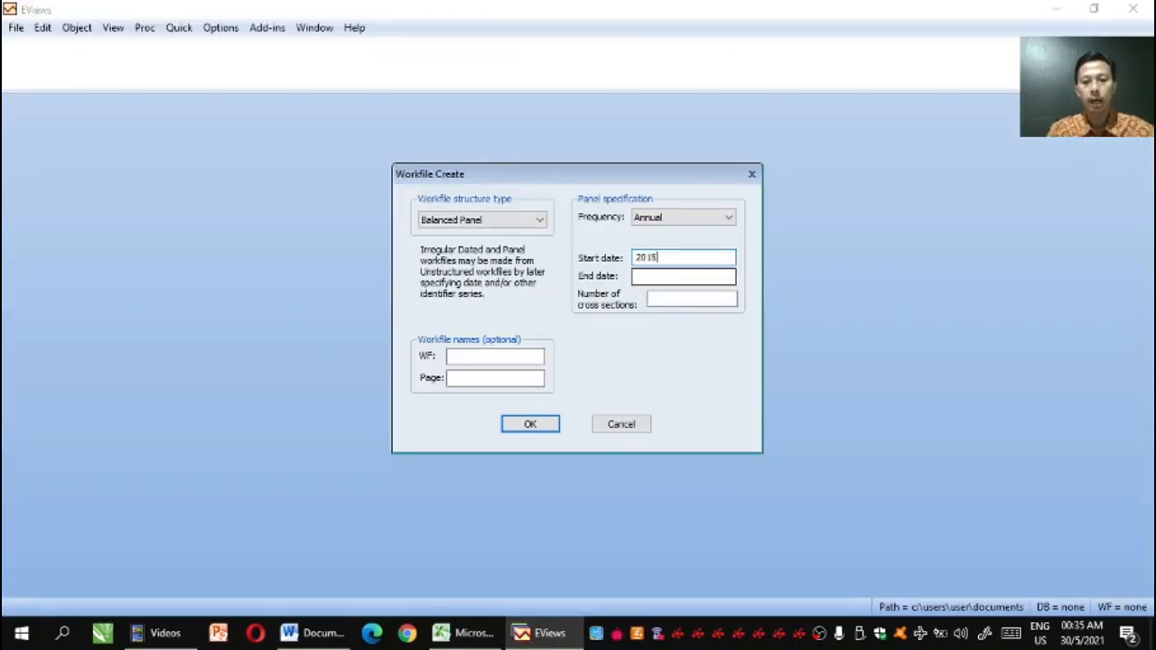
{"action": "left_click", "coordinate": [638, 278]}
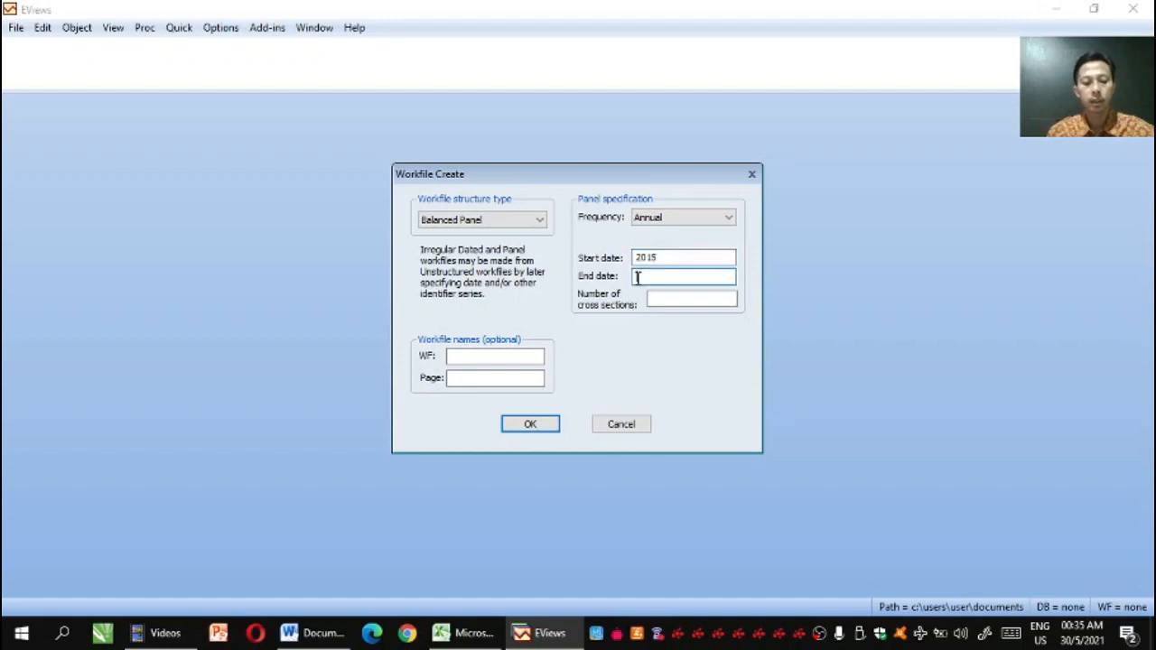
{"action": "type", "text": "2020"}
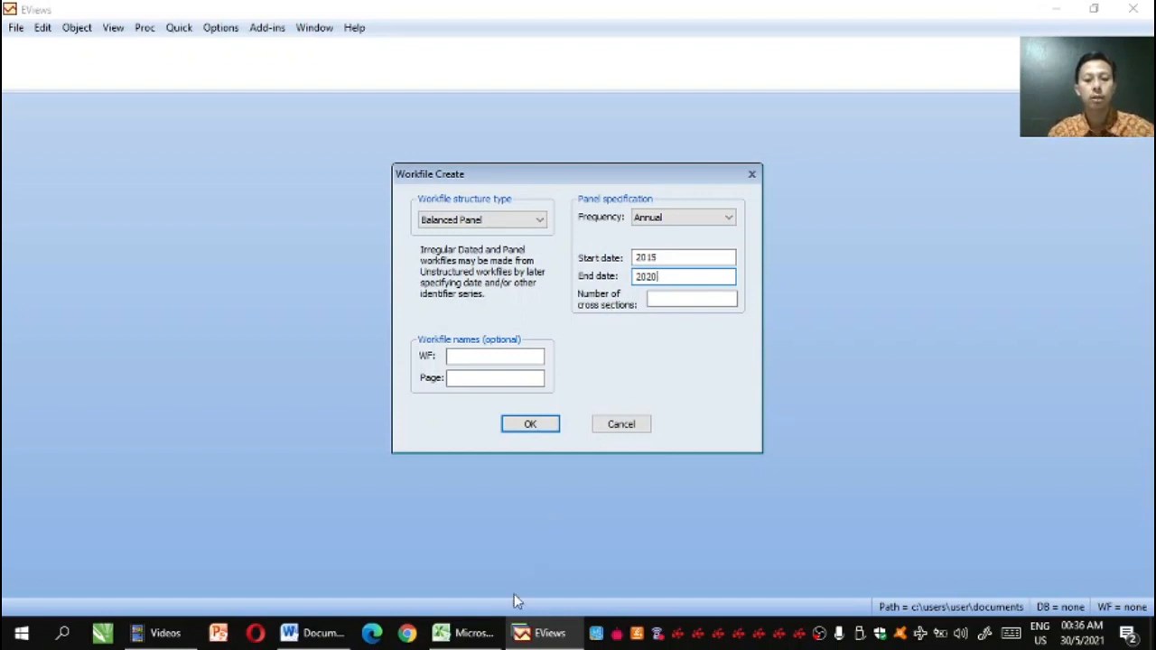
Check the last row number in the Excel table, then create the EViews workfile with 186 cross sections
{"action": "left_click", "coordinate": [486, 632]}
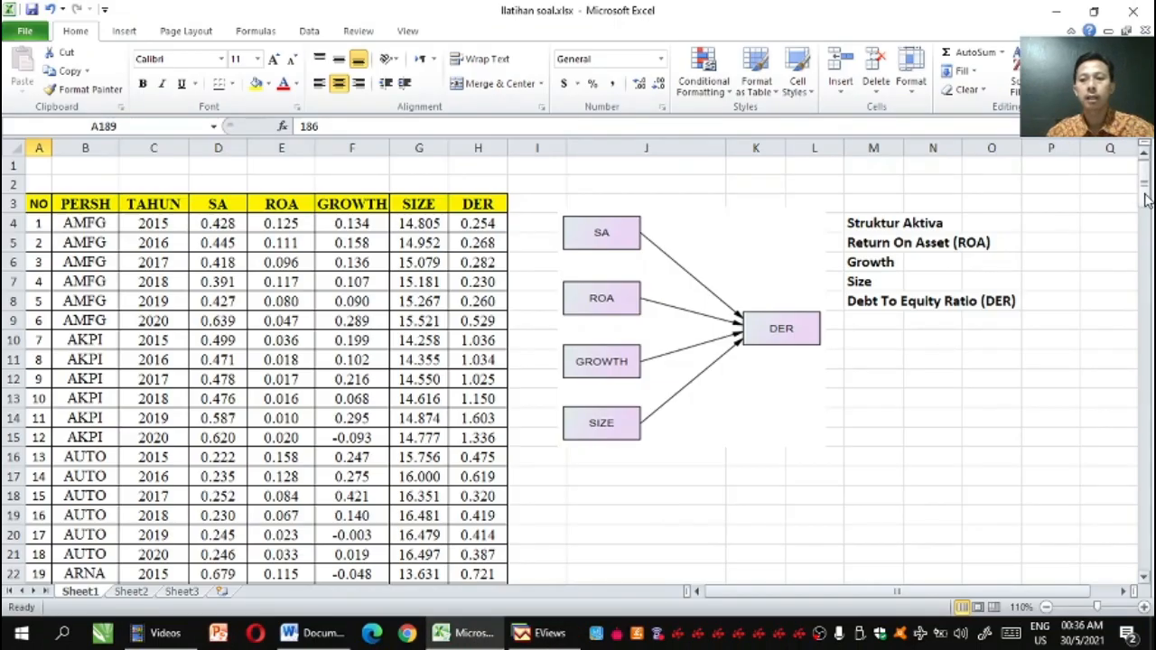
{"action": "left_click_drag", "start_coordinate": [1146, 193], "coordinate": [1127, 583]}
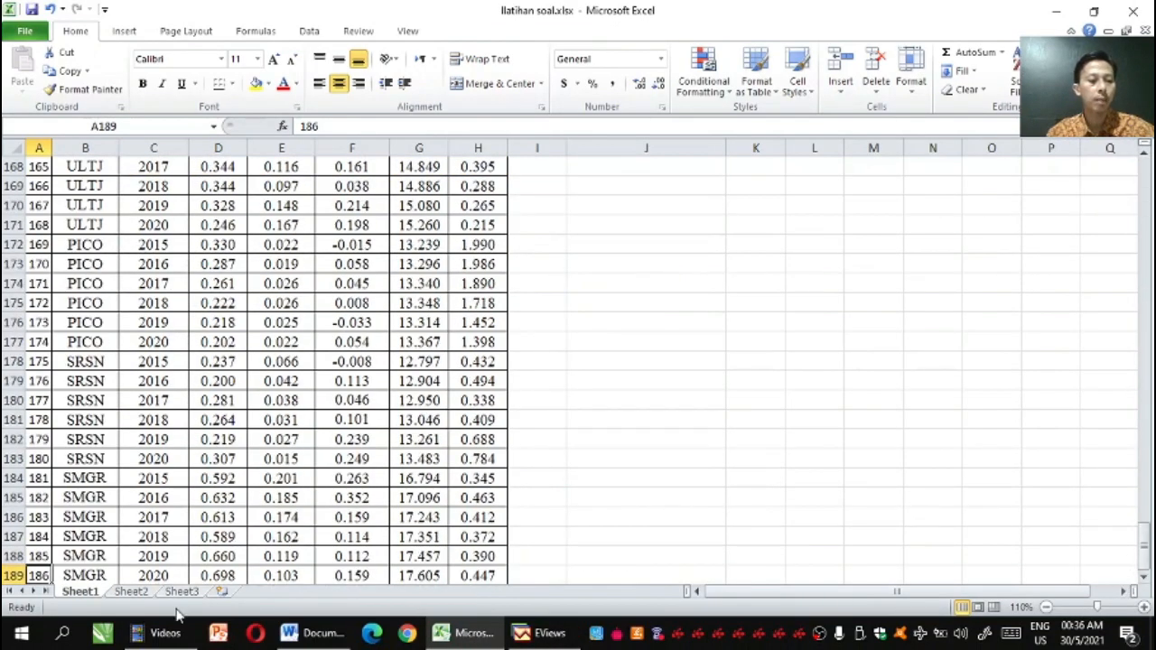
{"action": "left_click", "coordinate": [529, 636]}
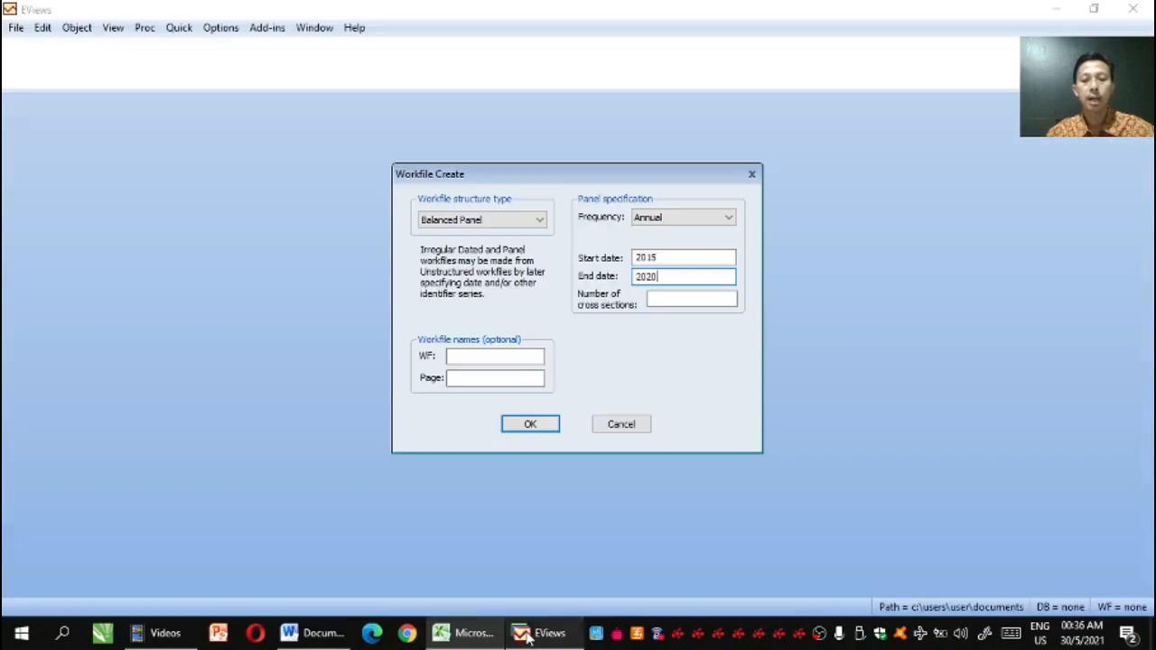
{"action": "left_click", "coordinate": [651, 300]}
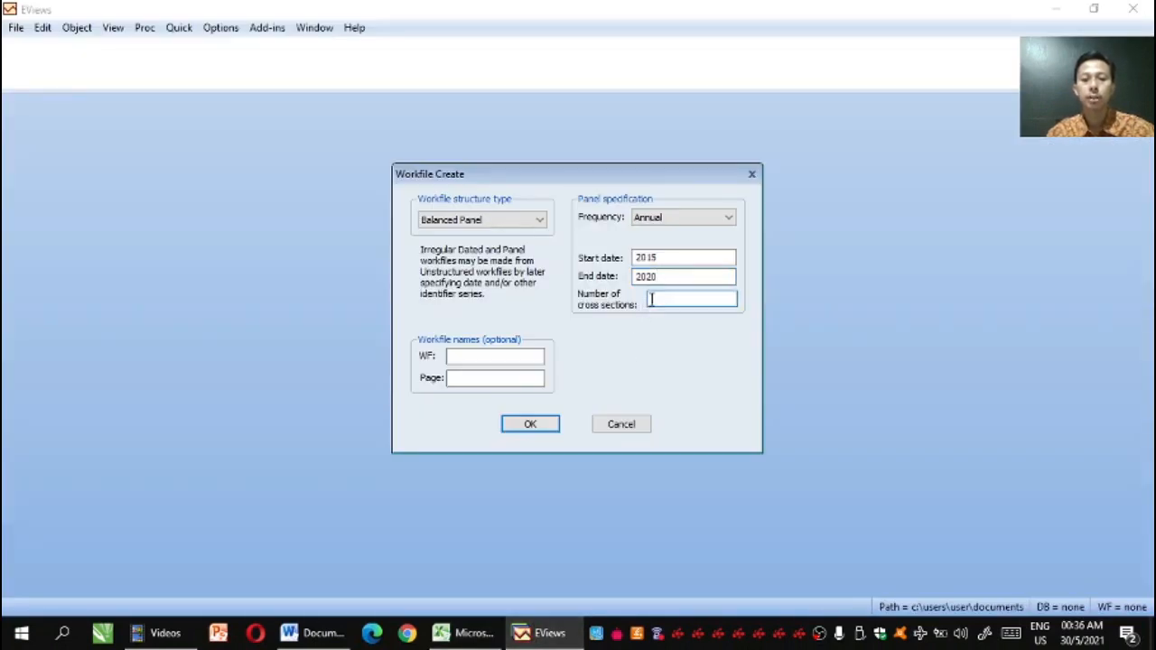
{"action": "type", "text": "186"}
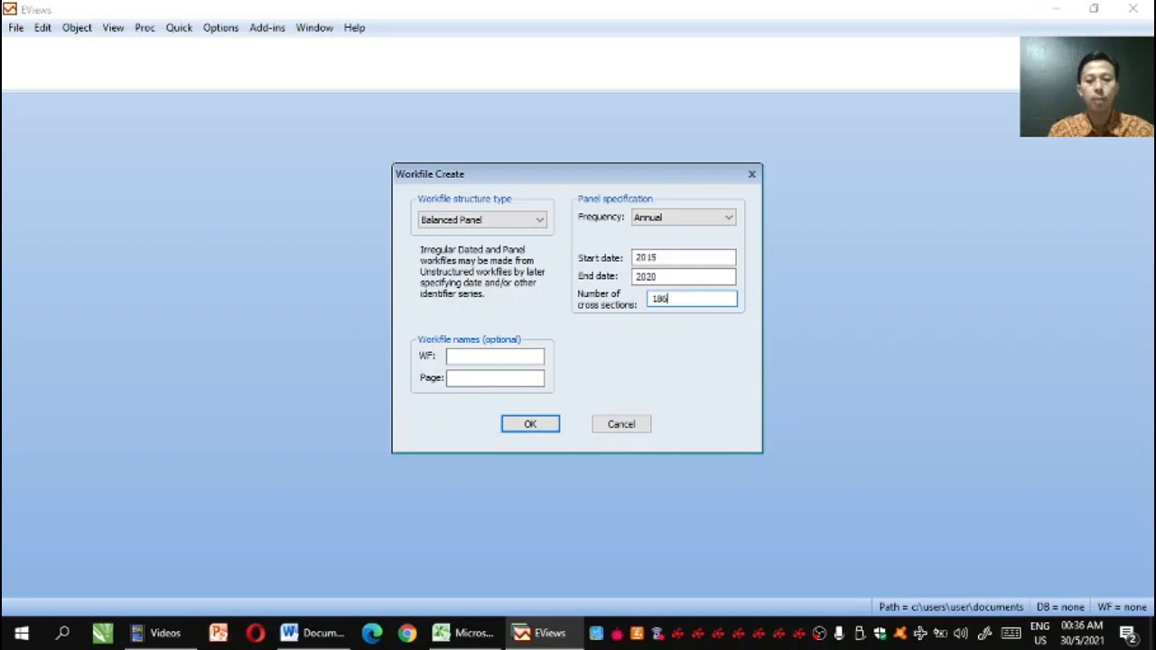
{"action": "left_click", "coordinate": [530, 425]}
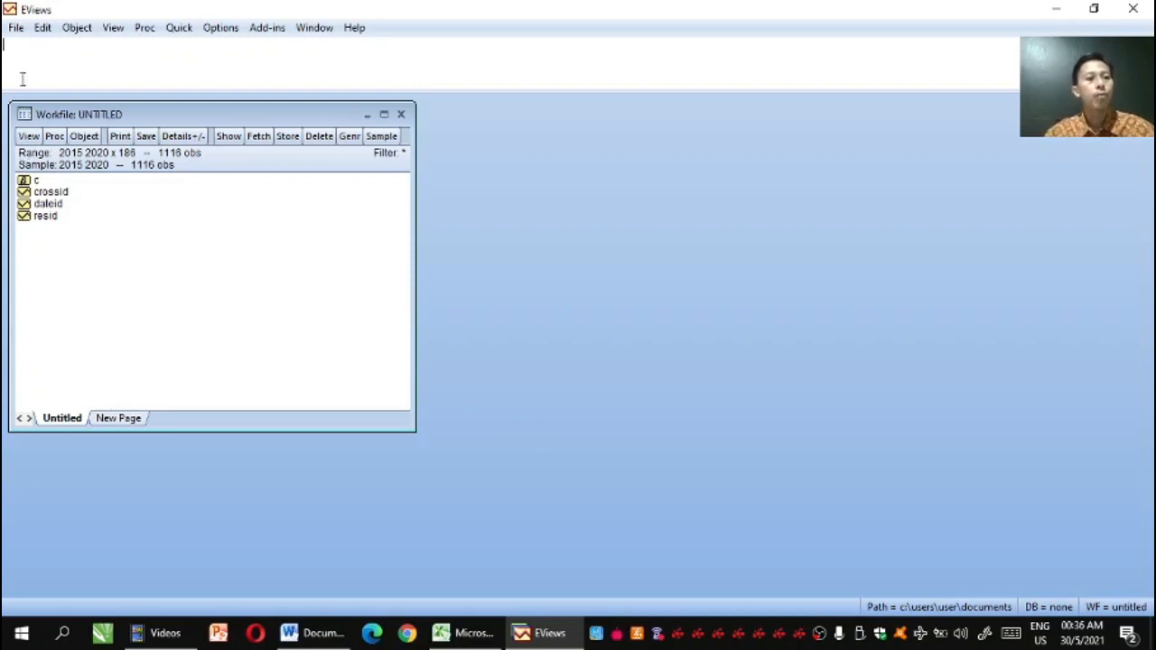
Run the DATA command to open an empty group, and place the enlarged group window beside the workfile window
{"action": "left_click", "coordinate": [14, 50]}
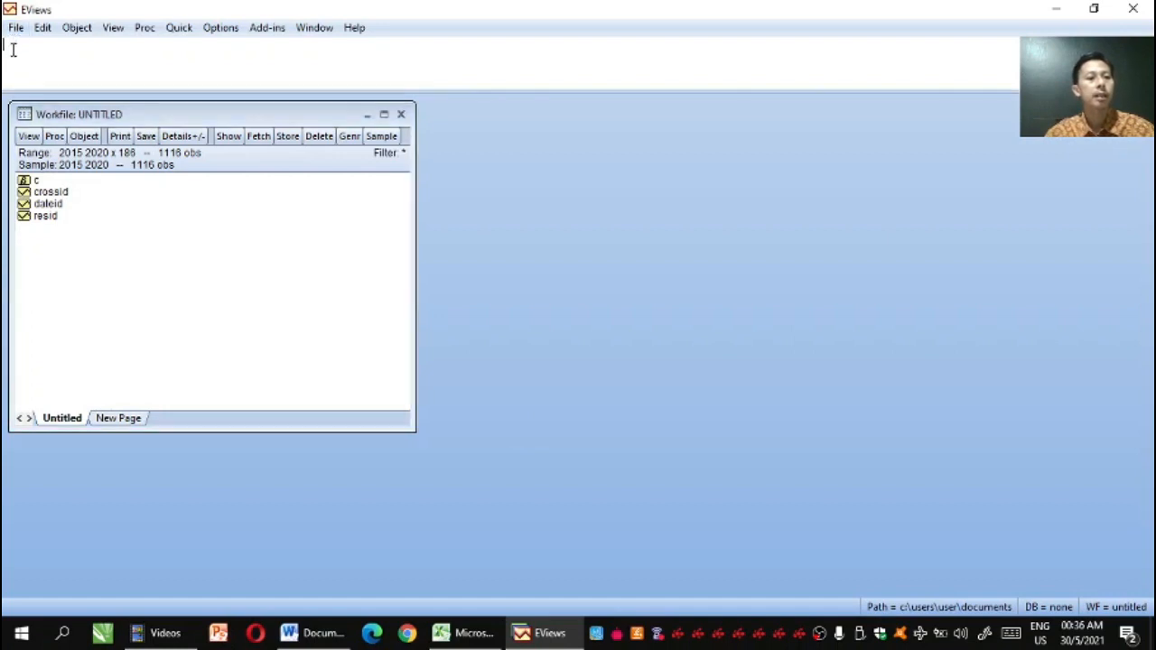
{"action": "type", "text": "DATA"}
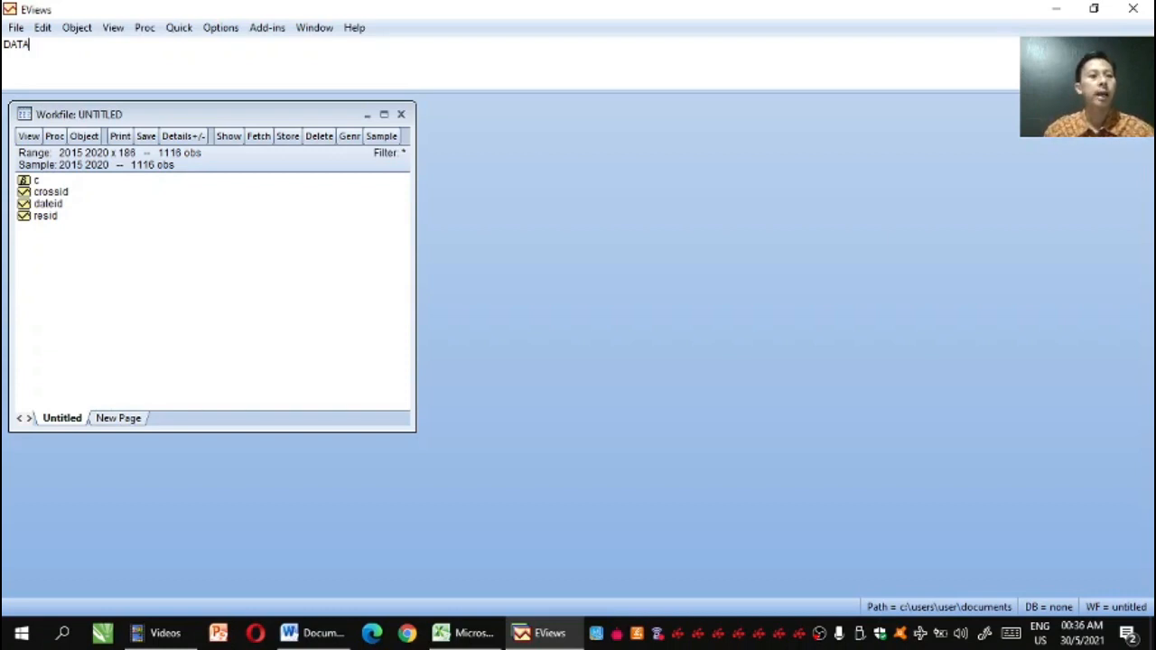
{"action": "key", "text": "Return"}
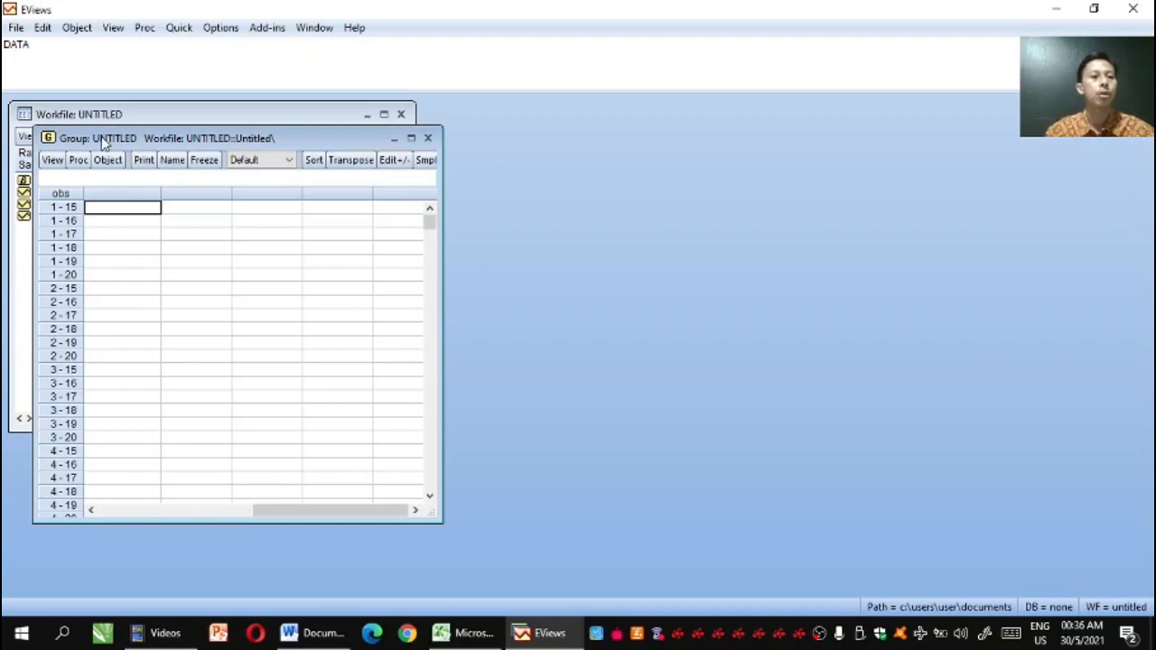
{"action": "left_click_drag", "start_coordinate": [104, 140], "coordinate": [519, 78]}
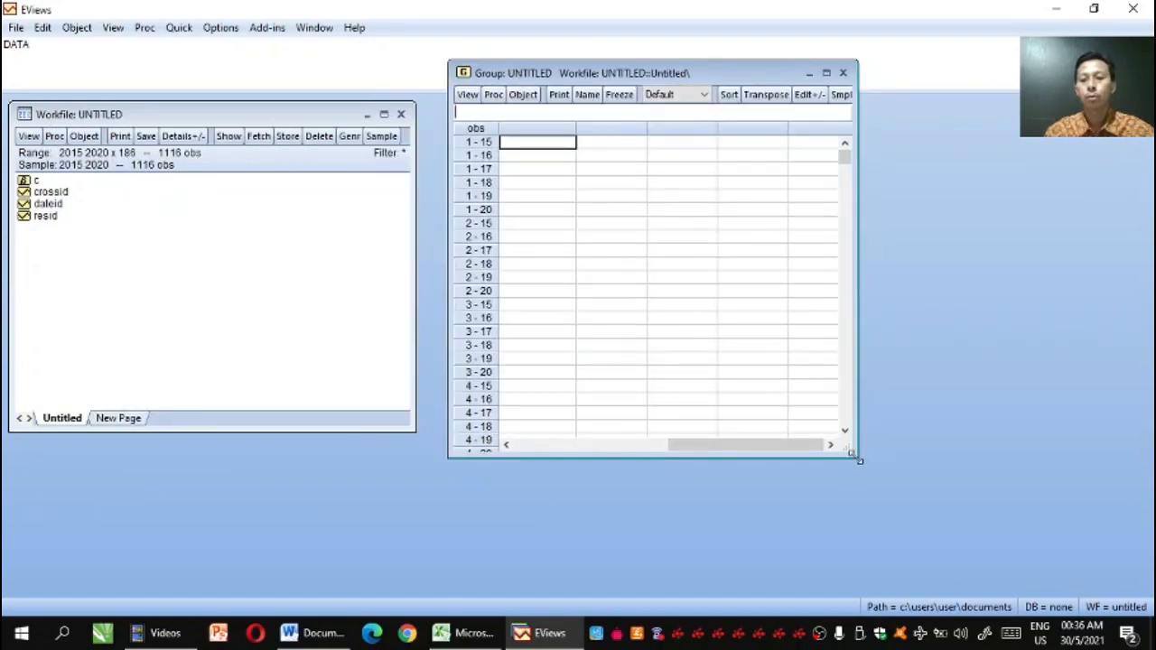
{"action": "left_click_drag", "start_coordinate": [856, 458], "coordinate": [974, 562]}
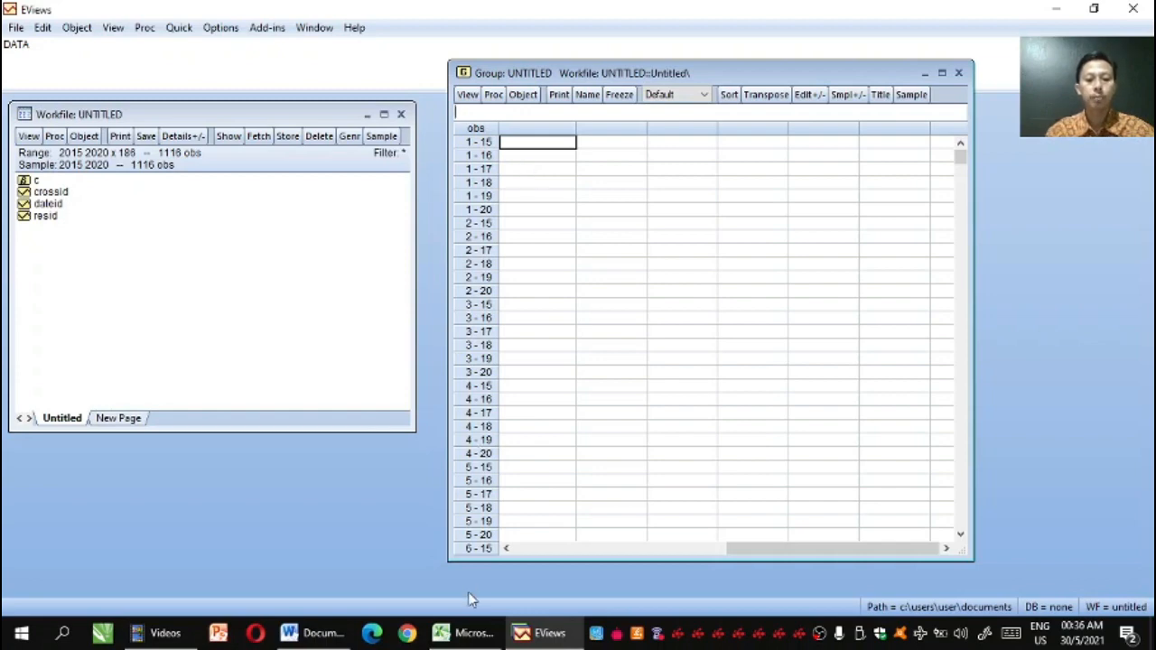
Switch to Excel and copy the SA, ROA, GROWTH, SIZE and DER values in D4:H189, without the header row
{"action": "left_click", "coordinate": [465, 632]}
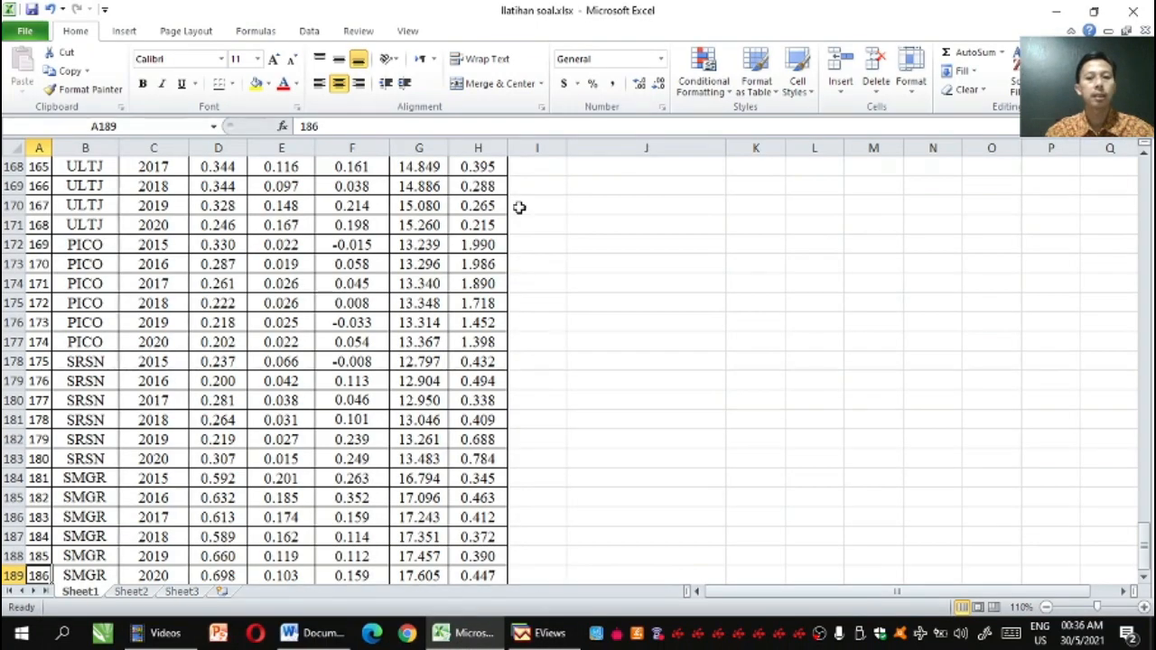
{"action": "left_click_drag", "start_coordinate": [1144, 535], "coordinate": [1143, 176]}
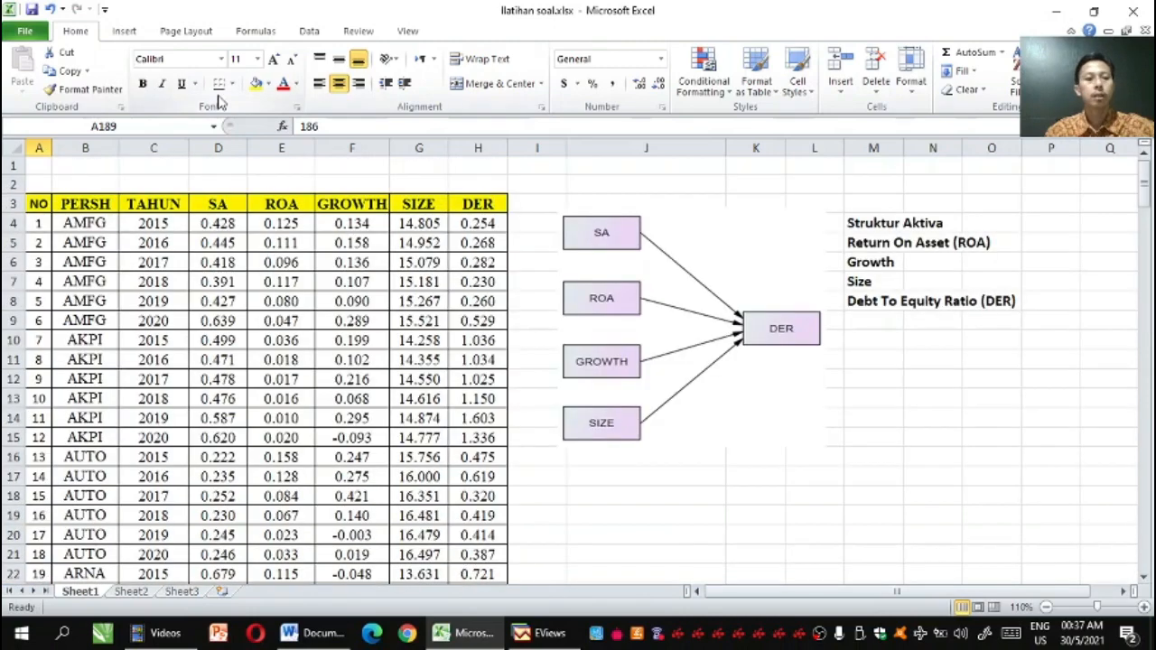
{"action": "left_click", "coordinate": [202, 223]}
{"action": "key", "text": "shift+Right"}
{"action": "key", "text": "shift+Right"}
{"action": "key", "text": "shift+Right"}
{"action": "key", "text": "shift+Right"}
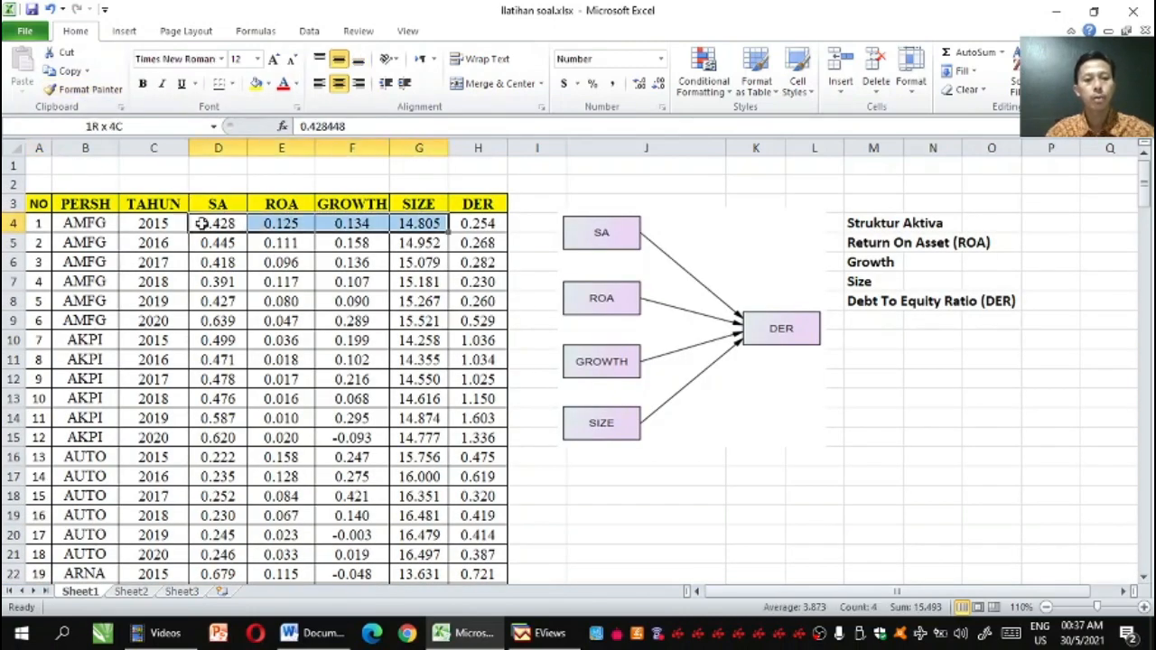
{"action": "key", "text": "shift+Down"}
{"action": "key", "text": "shift+Down"}
{"action": "key", "text": "shift+Down"}
{"action": "key", "text": "shift+Down"}
{"action": "key", "text": "shift+Down"}
{"action": "key", "text": "shift+Down"}
{"action": "key", "text": "shift+Down"}
{"action": "key", "text": "shift+Down"}
{"action": "key", "text": "shift+Down"}
{"action": "key", "text": "shift+Down"}
{"action": "key", "text": "shift+Down"}
{"action": "key", "text": "shift+Down"}
{"action": "key", "text": "shift+Down"}
{"action": "key", "text": "shift+Down"}
{"action": "key", "text": "shift+Down"}
{"action": "key", "text": "shift+Down"}
{"action": "key", "text": "shift+Down"}
{"action": "key", "text": "shift+Down"}
{"action": "key", "text": "shift+Down"}
{"action": "key", "text": "shift+Down"}
{"action": "key", "text": "shift+Down"}
{"action": "key", "text": "shift+Down"}
{"action": "key", "text": "shift+Down"}
{"action": "key", "text": "shift+Down"}
{"action": "key", "text": "shift+Down"}
{"action": "key", "text": "shift+Down"}
{"action": "key", "text": "shift+Down"}
{"action": "key", "text": "shift+Down"}
{"action": "key", "text": "shift+Down"}
{"action": "key", "text": "shift+Down"}
{"action": "key", "text": "shift+Down"}
{"action": "key", "text": "shift+Down"}
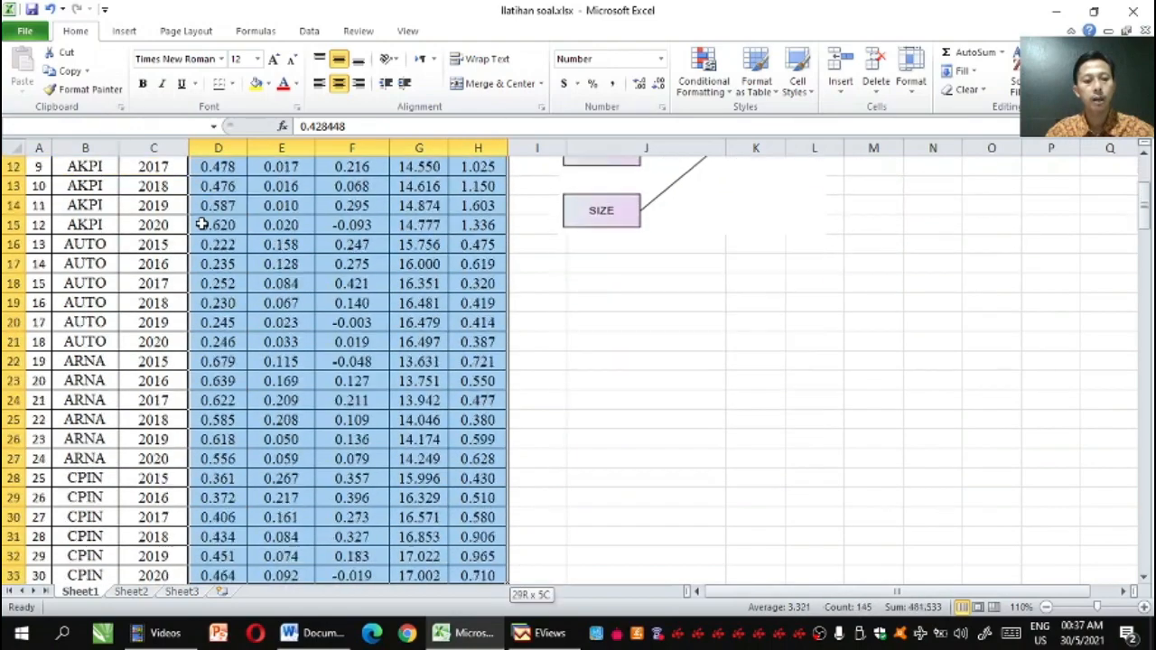
{"action": "key", "text": "shift+Down"}
{"action": "key", "text": "shift+Down"}
{"action": "key", "text": "shift+Down"}
{"action": "key", "text": "shift+Down"}
{"action": "key", "text": "shift+Down"}
{"action": "key", "text": "shift+Down"}
{"action": "key", "text": "shift+Down"}
{"action": "key", "text": "shift+Down"}
{"action": "key", "text": "shift+Down"}
{"action": "key", "text": "shift+Down"}
{"action": "key", "text": "shift+Down"}
{"action": "key", "text": "shift+Down"}
{"action": "key", "text": "shift+Down"}
{"action": "key", "text": "shift+Down"}
{"action": "key", "text": "shift+Down"}
{"action": "key", "text": "shift+Down"}
{"action": "key", "text": "shift+Down"}
{"action": "key", "text": "shift+Down"}
{"action": "key", "text": "shift+Down"}
{"action": "key", "text": "shift+Down"}
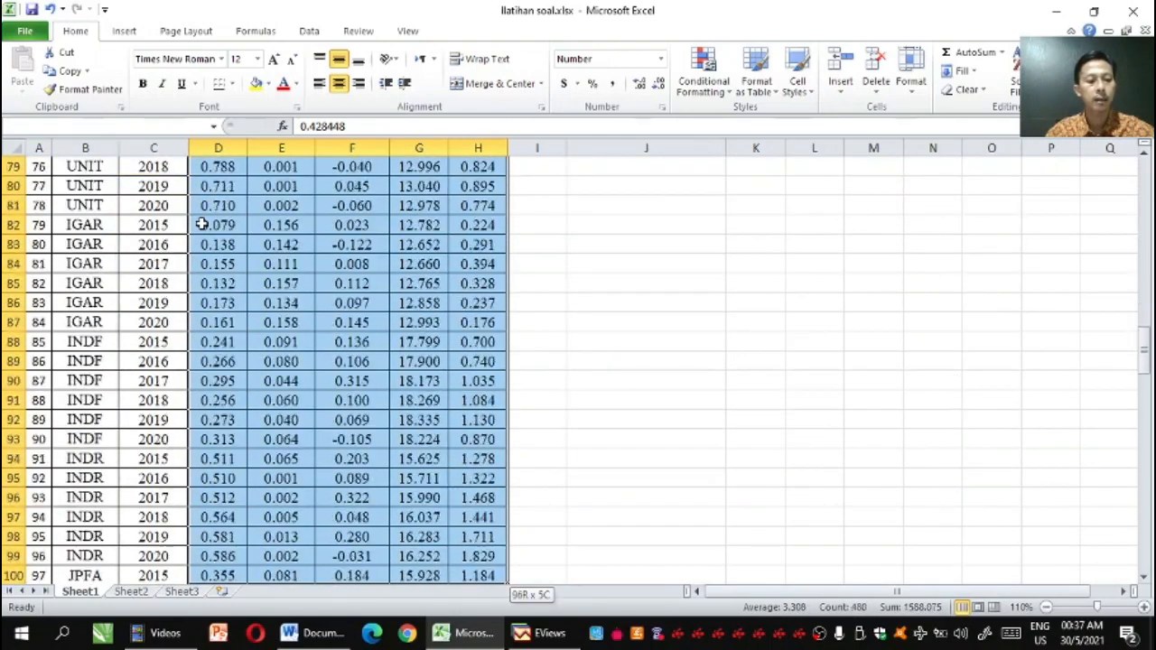
{"action": "key", "text": "shift+Down"}
{"action": "key", "text": "shift+Down"}
{"action": "key", "text": "shift+Down"}
{"action": "key", "text": "shift+Down"}
{"action": "key", "text": "shift+Down"}
{"action": "key", "text": "shift+Down"}
{"action": "key", "text": "shift+Down"}
{"action": "key", "text": "shift+Down"}
{"action": "key", "text": "shift+Down"}
{"action": "key", "text": "shift+Down"}
{"action": "key", "text": "shift+Down"}
{"action": "key", "text": "shift+Down"}
{"action": "key", "text": "shift+Down"}
{"action": "key", "text": "shift+Down"}
{"action": "key", "text": "shift+Down"}
{"action": "key", "text": "shift+Down"}
{"action": "key", "text": "shift+Down"}
{"action": "key", "text": "shift+Down"}
{"action": "key", "text": "shift+Down"}
{"action": "key", "text": "shift+Down"}
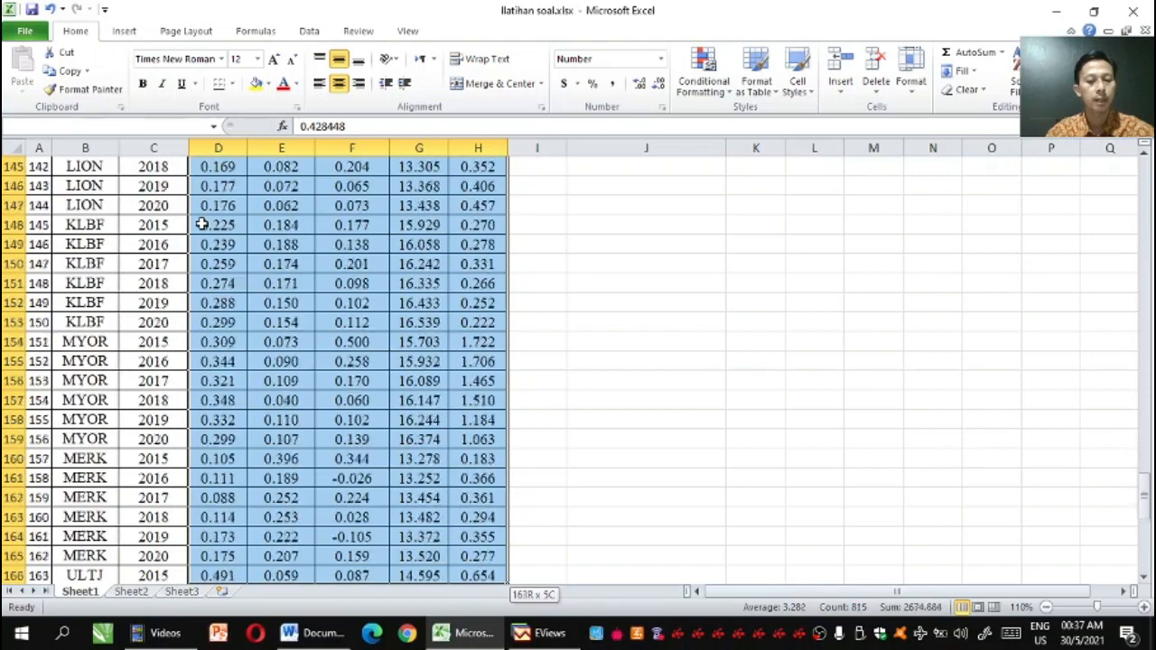
{"action": "key", "text": "shift+Up"}
{"action": "key", "text": "shift+Up"}
{"action": "key", "text": "shift+Up"}
{"action": "key", "text": "shift+Up"}
{"action": "key", "text": "shift+Up"}
{"action": "key", "text": "shift+Up"}
{"action": "key", "text": "shift+Up"}
{"action": "key", "text": "shift+Up"}
{"action": "key", "text": "shift+Up"}
{"action": "key", "text": "shift+Up"}
{"action": "key", "text": "shift+Up"}
{"action": "key", "text": "shift+Up"}
{"action": "key", "text": "shift+Up"}
{"action": "key", "text": "shift+Up"}
{"action": "key", "text": "shift+Up"}
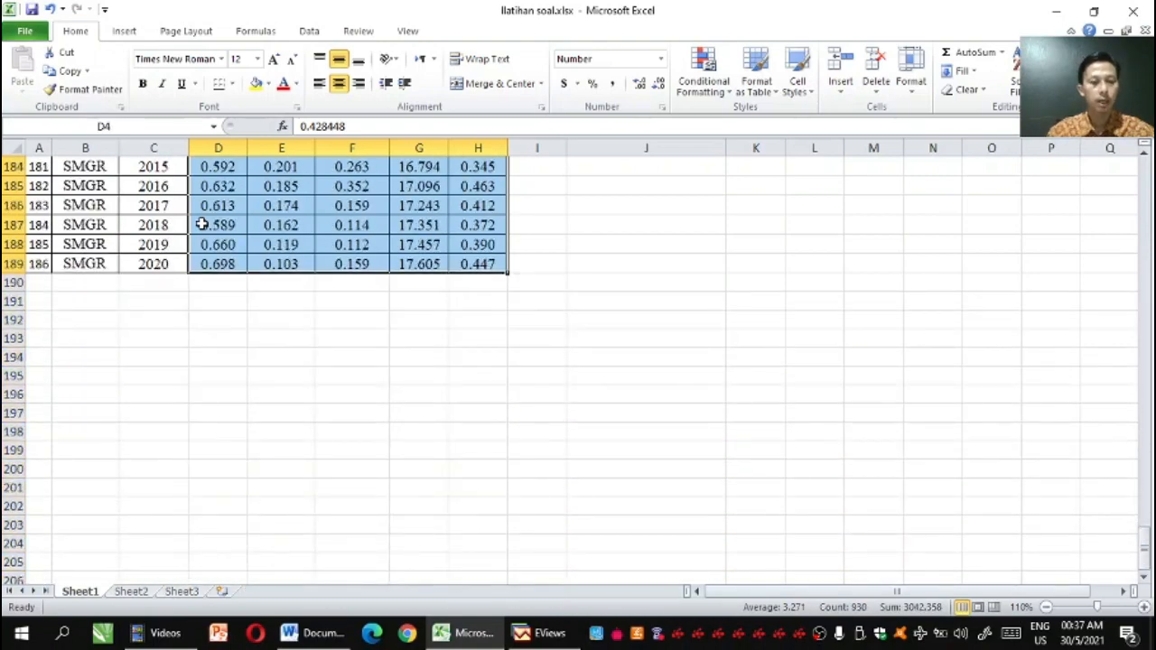
{"action": "right_click", "coordinate": [258, 209]}
{"action": "left_click", "coordinate": [297, 232]}
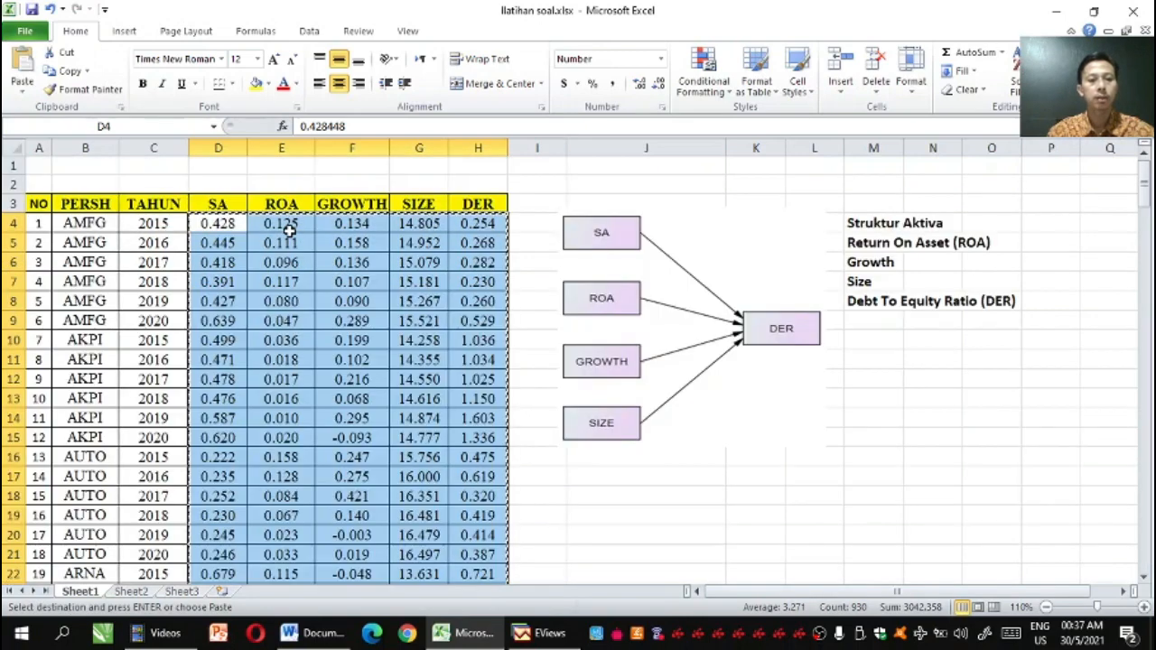
Switch to EViews, reveal the series name row above the data, and paste the copied values starting at observation 1 - 15
{"action": "left_click", "coordinate": [546, 635]}
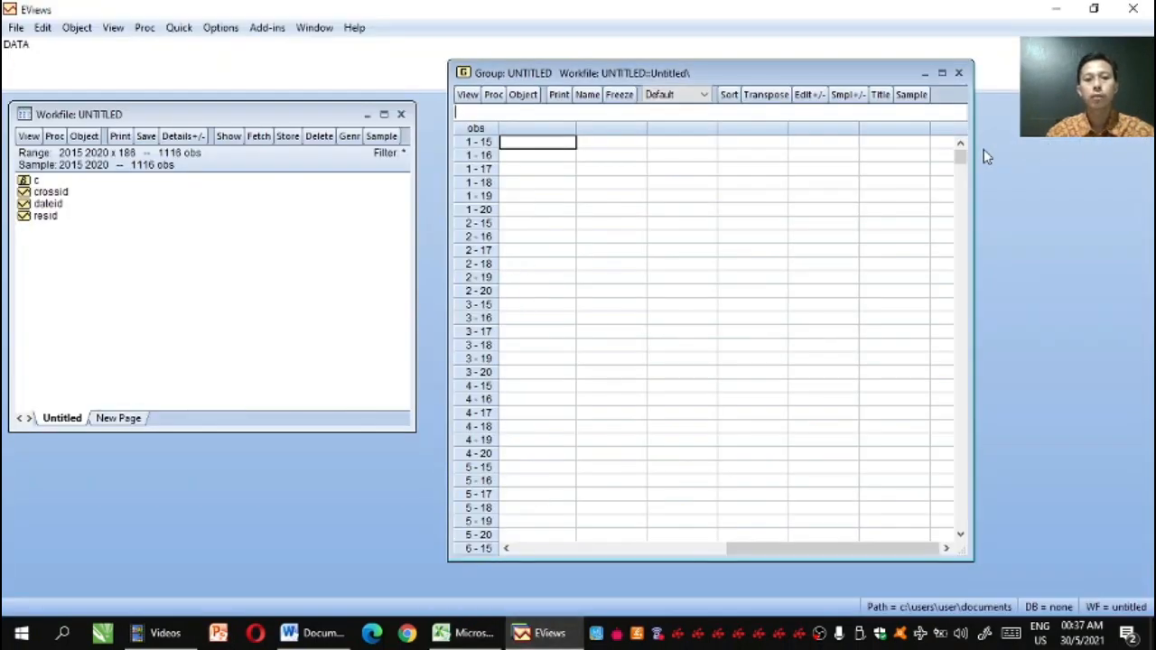
{"action": "key", "text": "Up"}
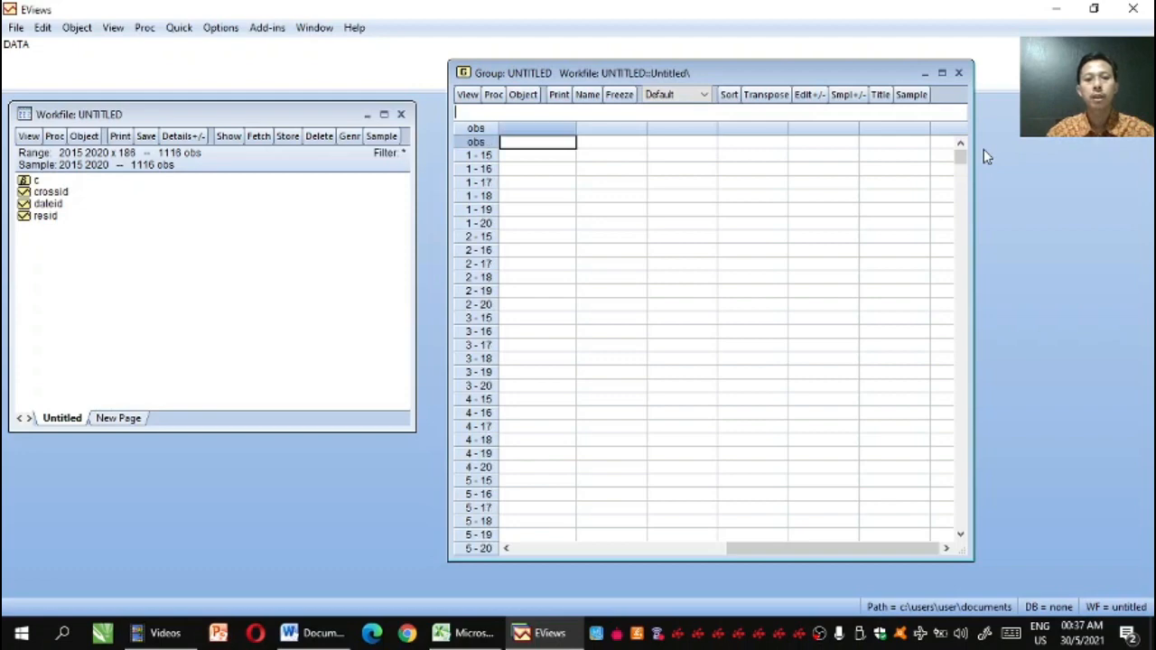
{"action": "left_click", "coordinate": [507, 157]}
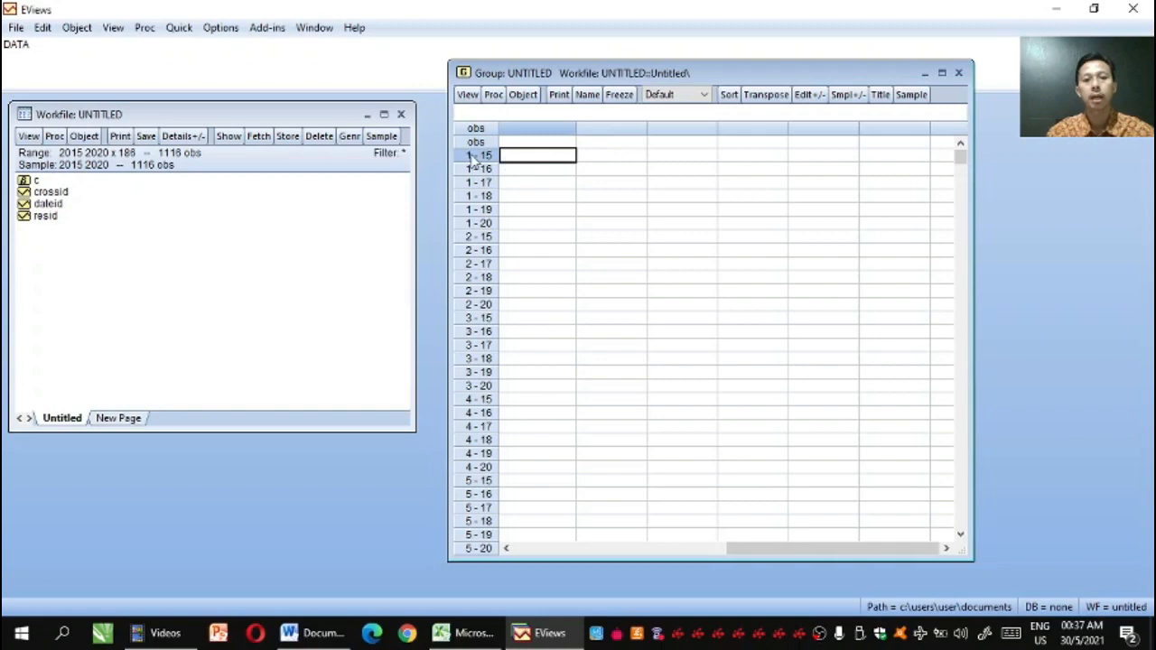
{"action": "right_click", "coordinate": [506, 158]}
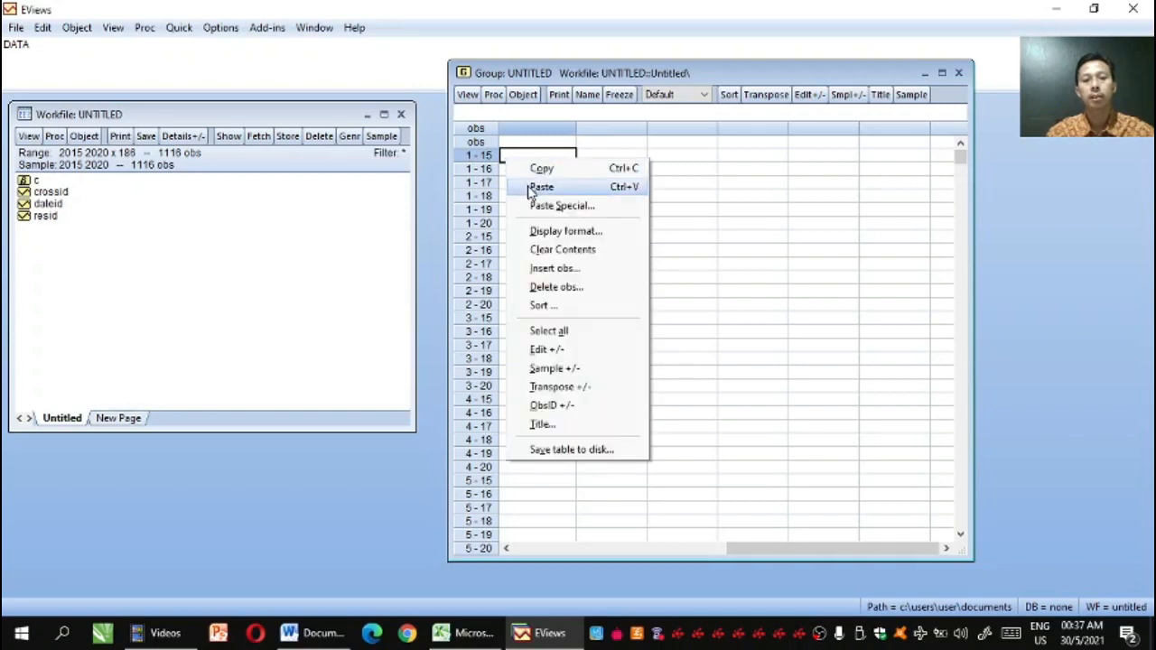
{"action": "left_click", "coordinate": [539, 187]}
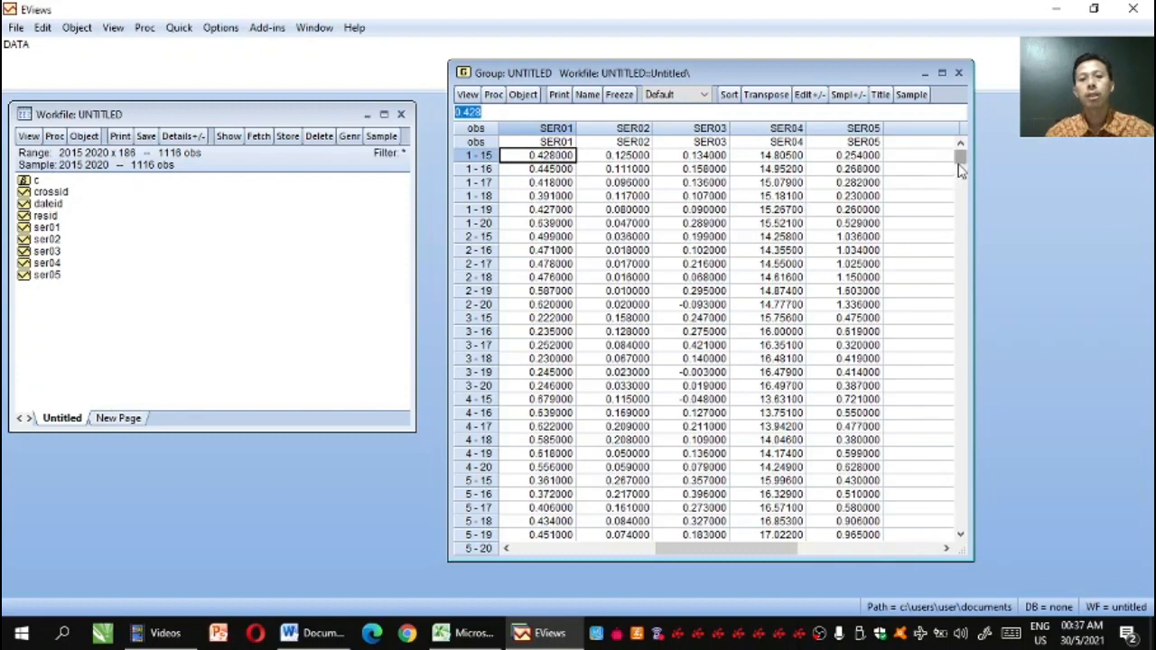
Rename the first series, SER01, as SA after checking the column header in the Excel table
{"action": "left_click", "coordinate": [528, 143]}
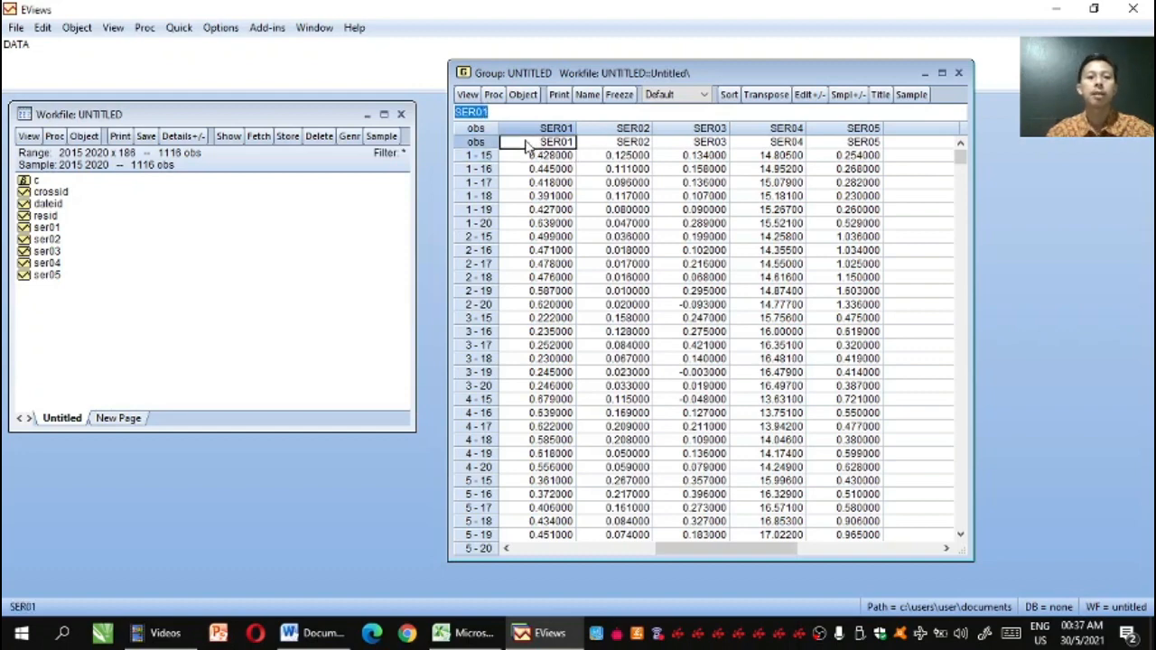
{"action": "left_click", "coordinate": [468, 634]}
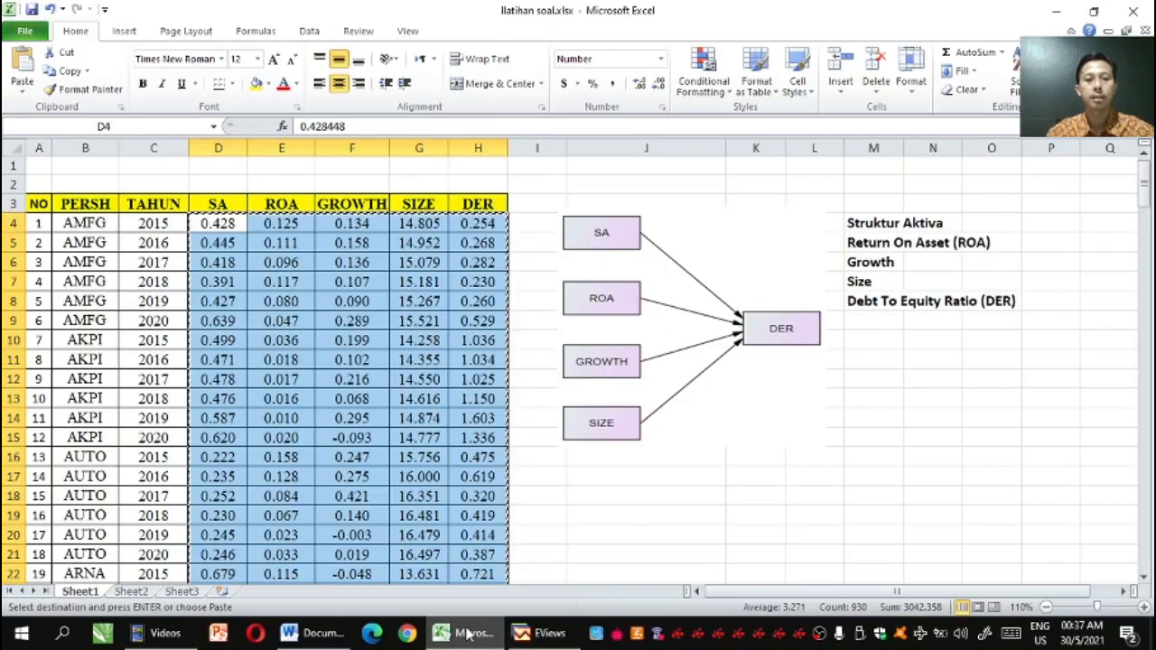
{"action": "left_click", "coordinate": [536, 636]}
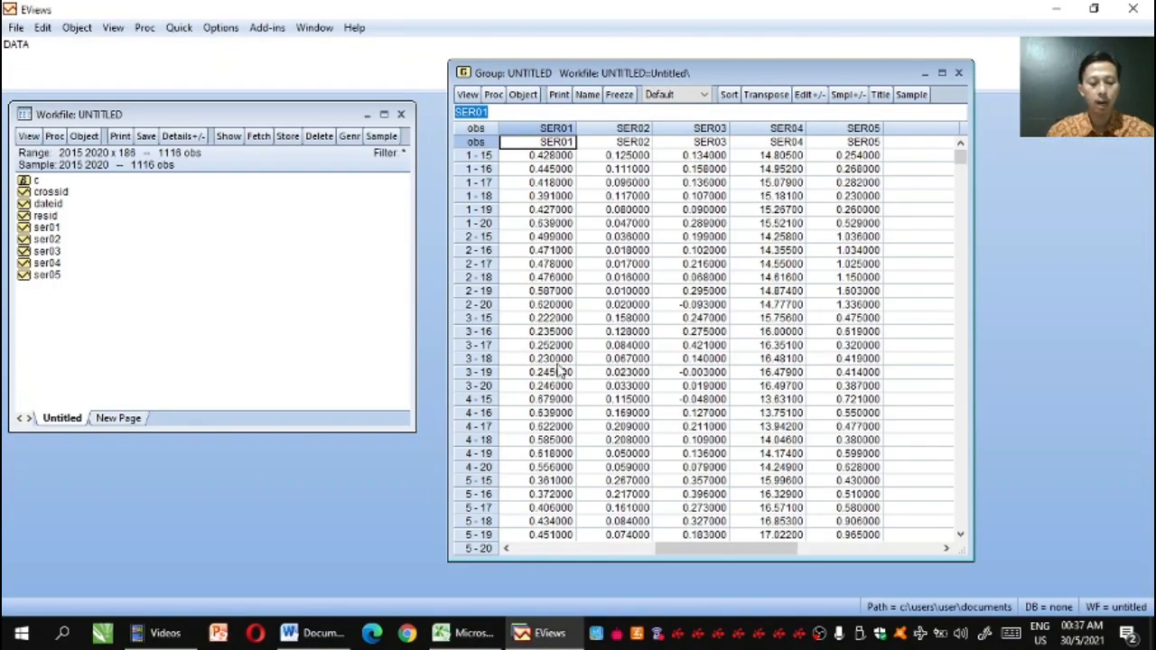
{"action": "type", "text": "SA"}
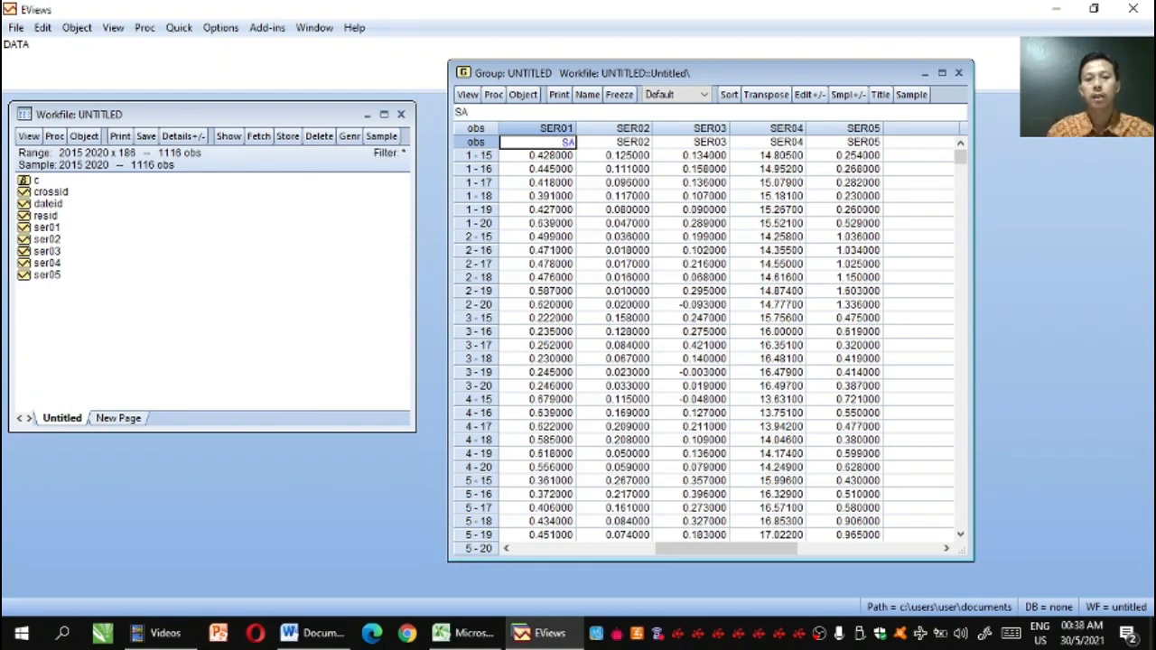
{"action": "key", "text": "Return"}
{"action": "key", "text": "Return"}
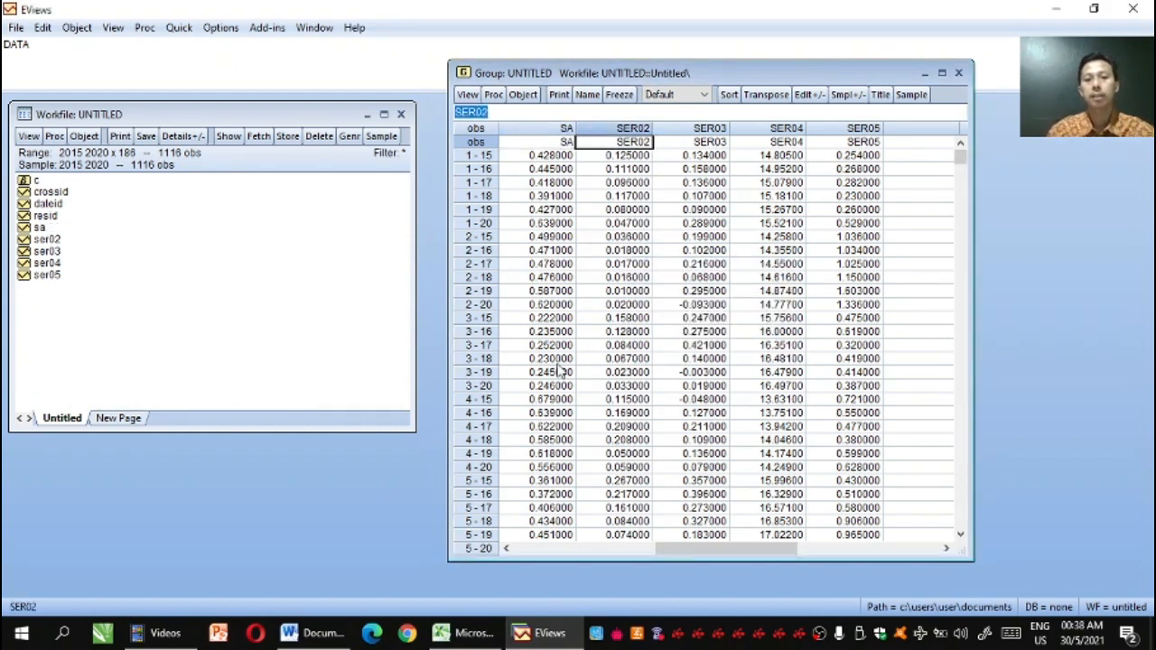
Rename the second series, SER02, as ROA and accept the rename
{"action": "type", "text": "R"}
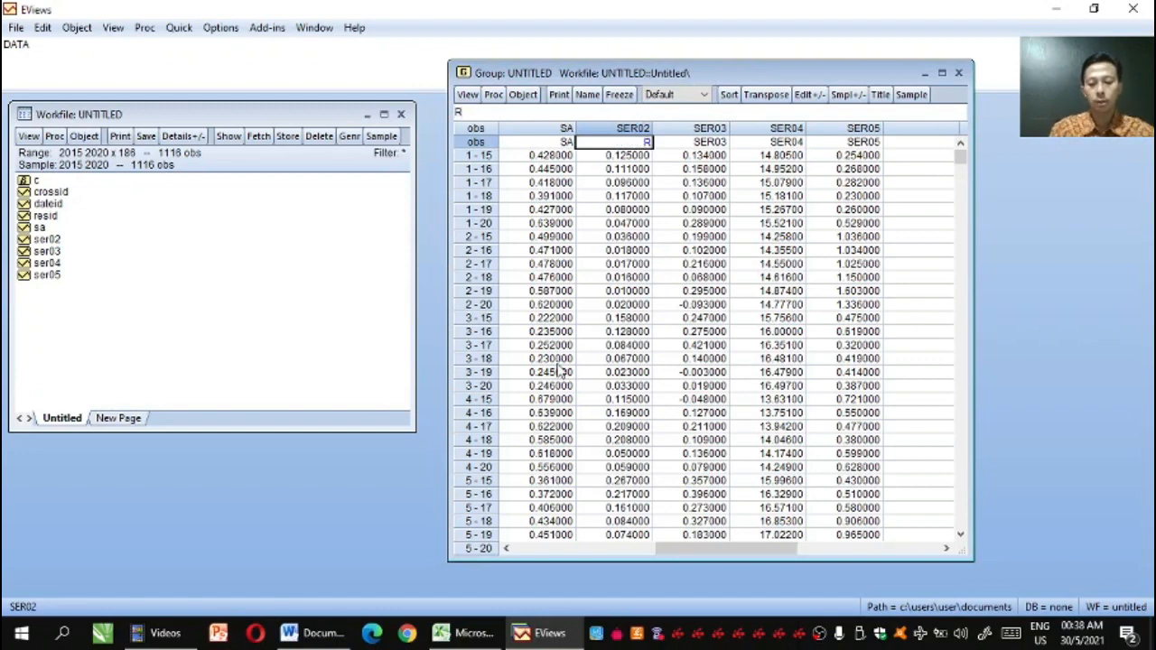
{"action": "type", "text": "OA"}
{"action": "key", "text": "Return"}
{"action": "key", "text": "Return"}
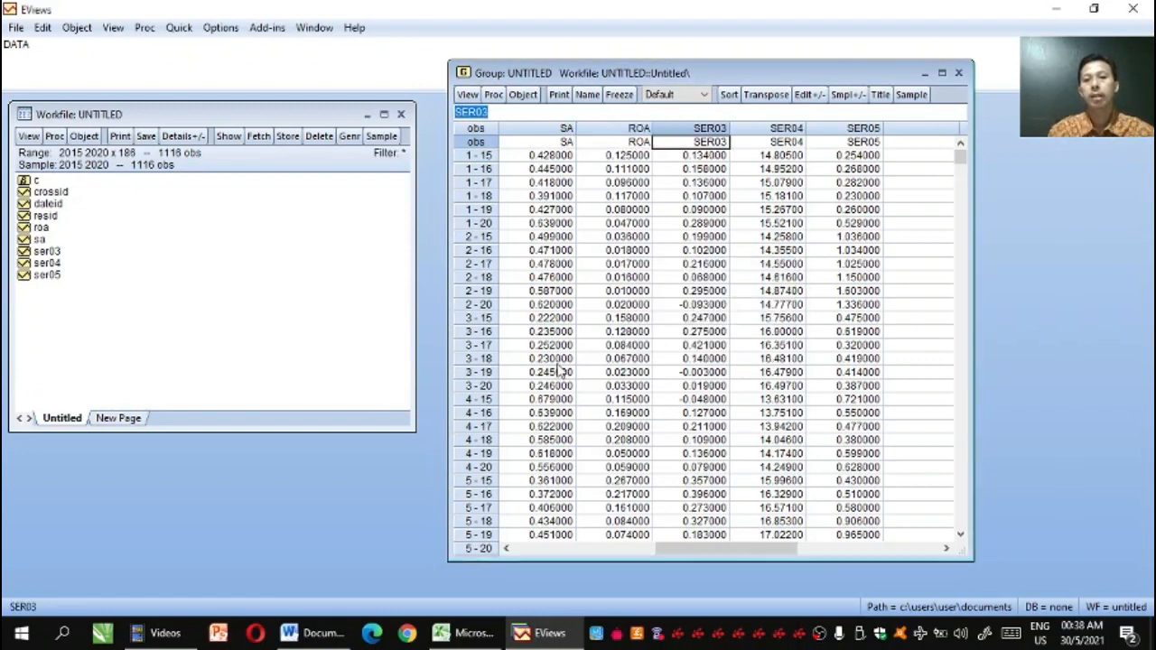
Check the third variable's header in the Excel table and rename series SER03 as GROWTH
{"action": "left_click", "coordinate": [456, 637]}
{"action": "left_click", "coordinate": [542, 634]}
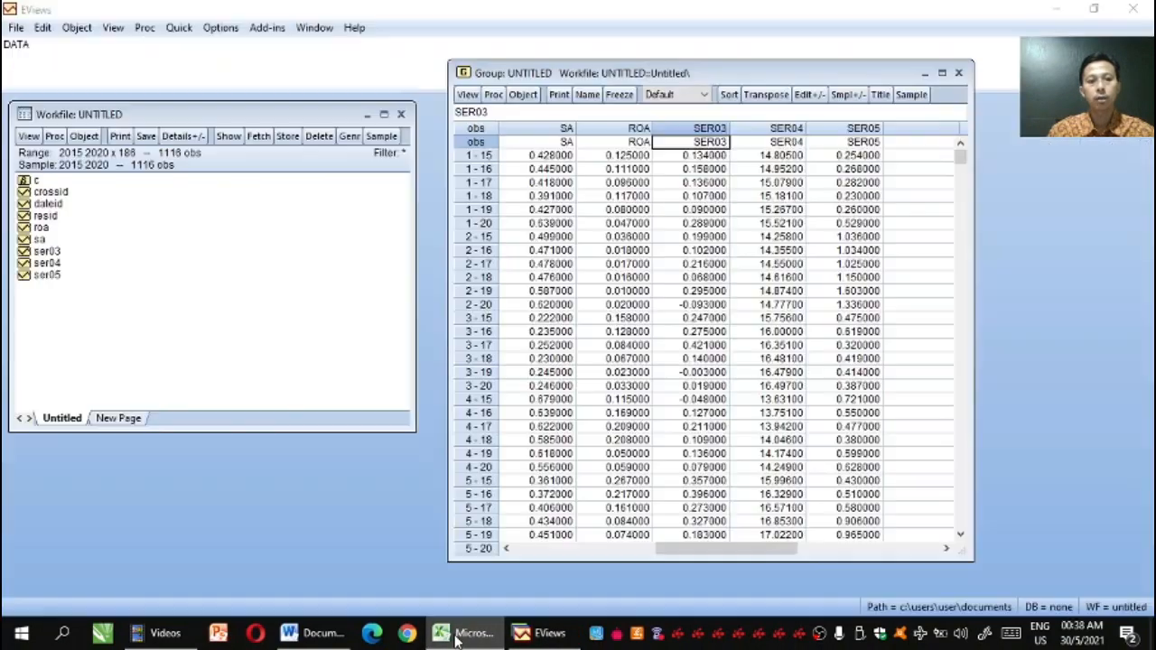
{"action": "type", "text": "GROWST"}
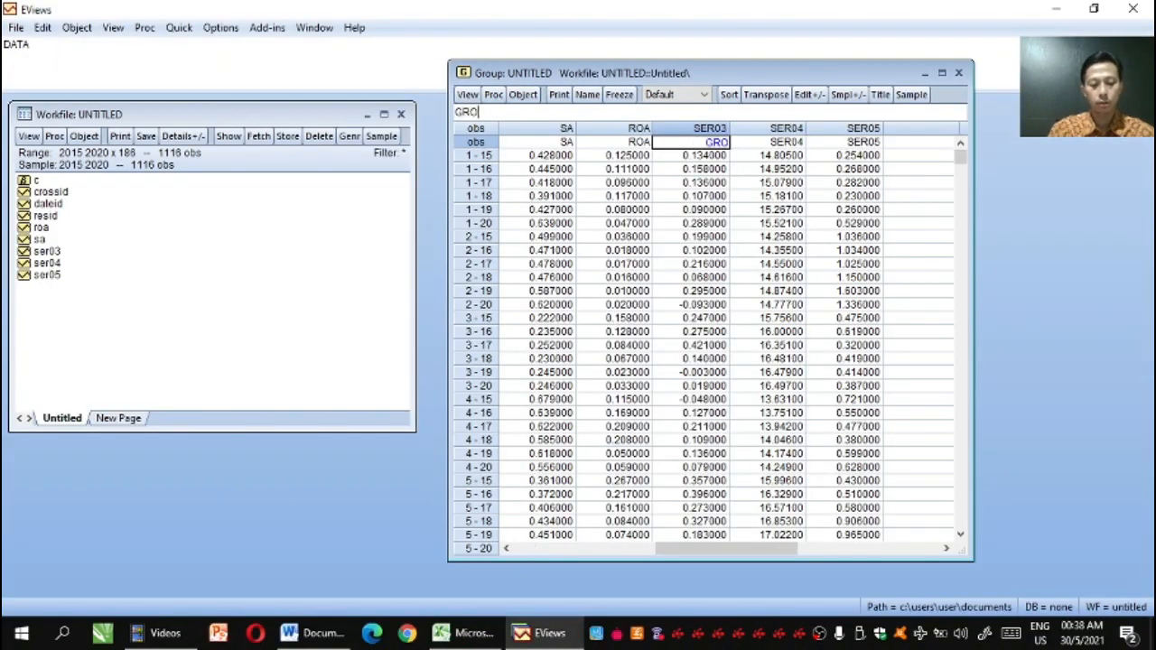
{"action": "key", "text": "BackSpace"}
{"action": "key", "text": "BackSpace"}
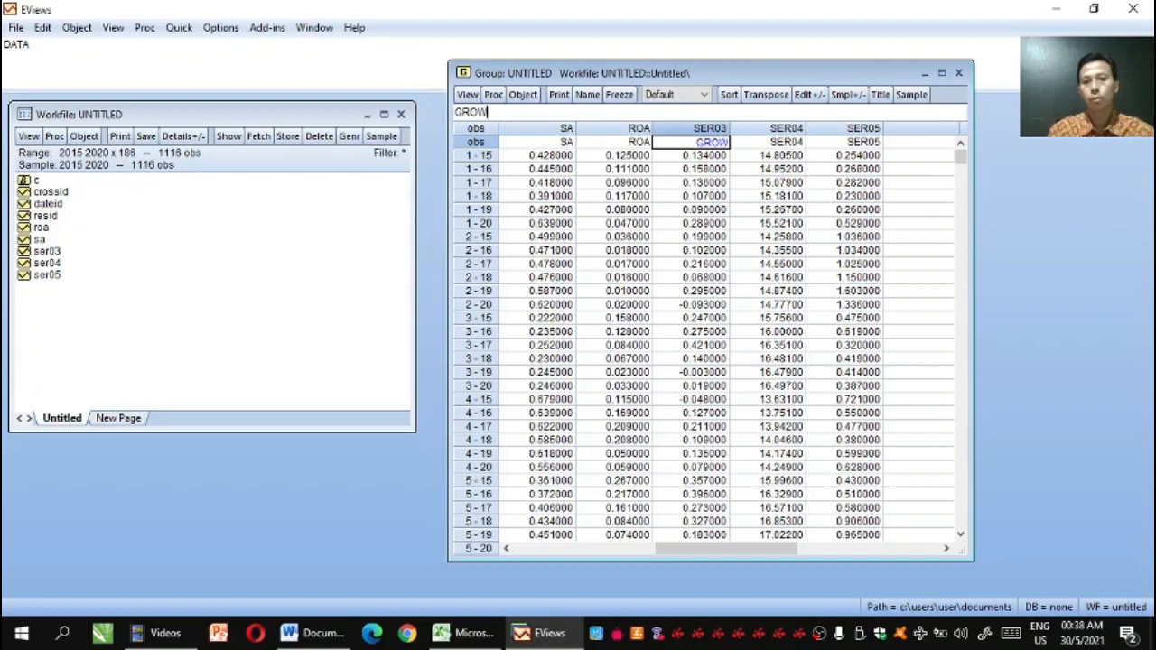
{"action": "type", "text": "TH"}
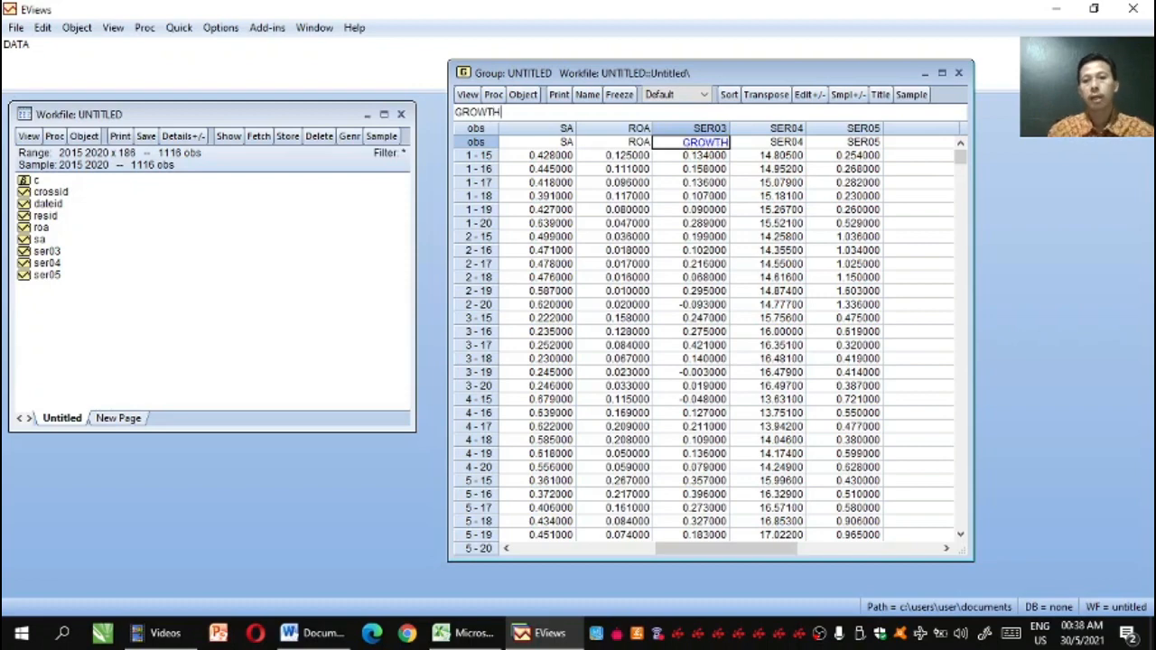
{"action": "key", "text": "Return"}
{"action": "key", "text": "Return"}
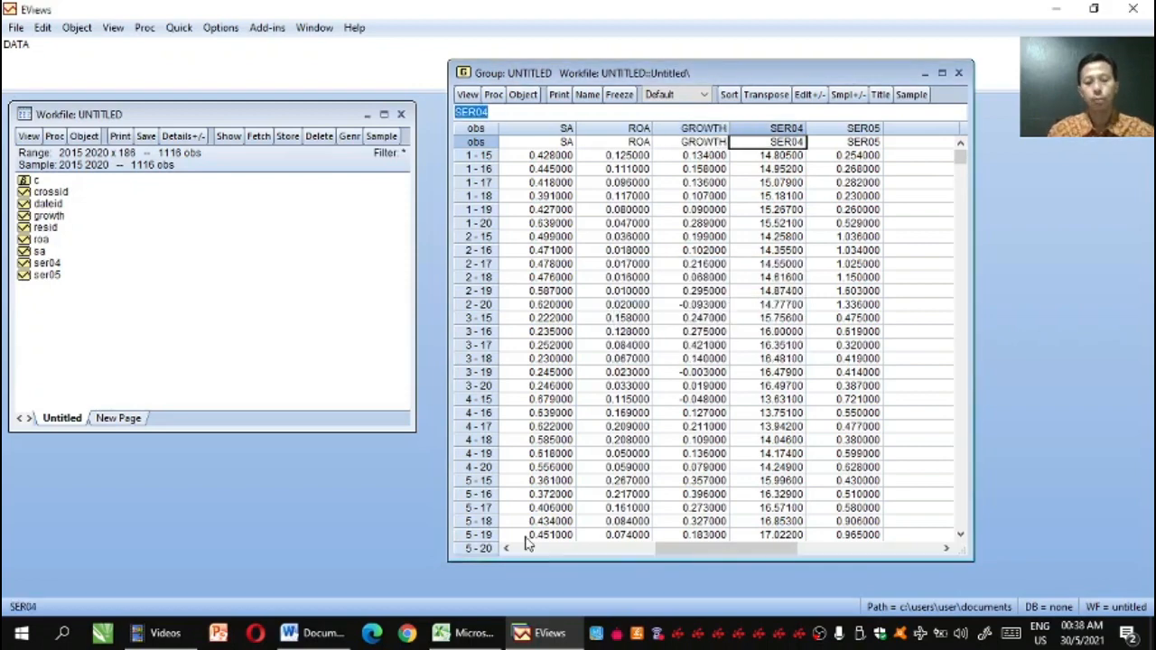
Rename the fourth series, SER04, as SIZE and accept the rename
{"action": "type", "text": "SI"}
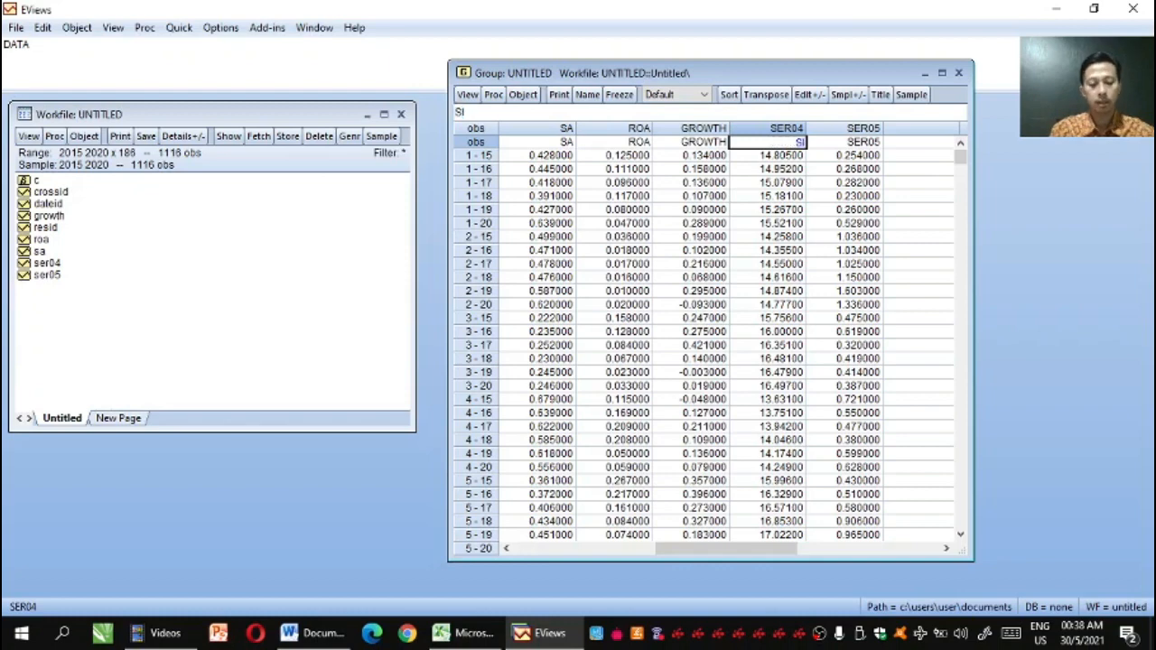
{"action": "type", "text": "ZE"}
{"action": "key", "text": "Return"}
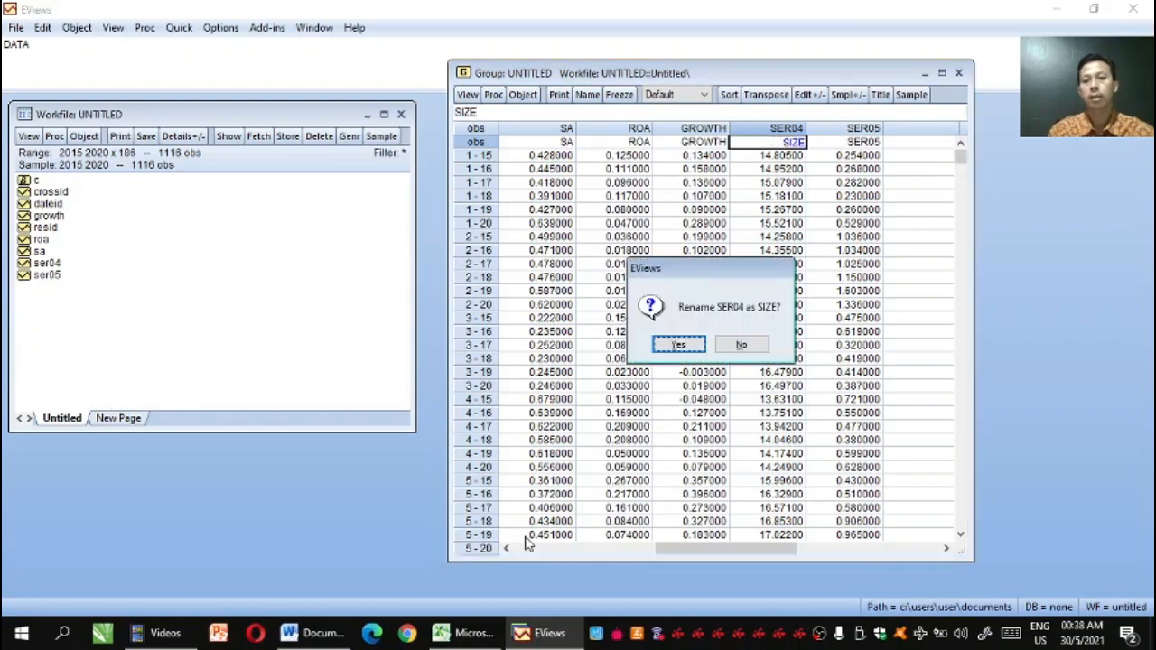
{"action": "key", "text": "Return"}
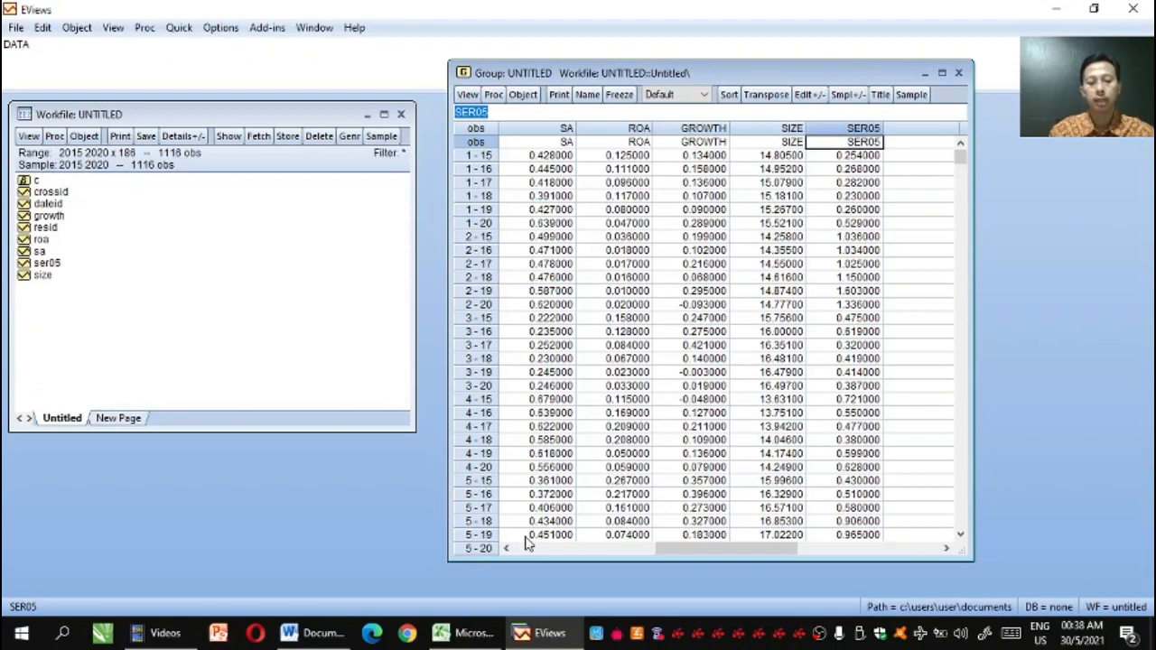
Rename the fifth series, SER05, as DER, and compare the variables with the Excel table and its model diagram
{"action": "type", "text": "DER"}
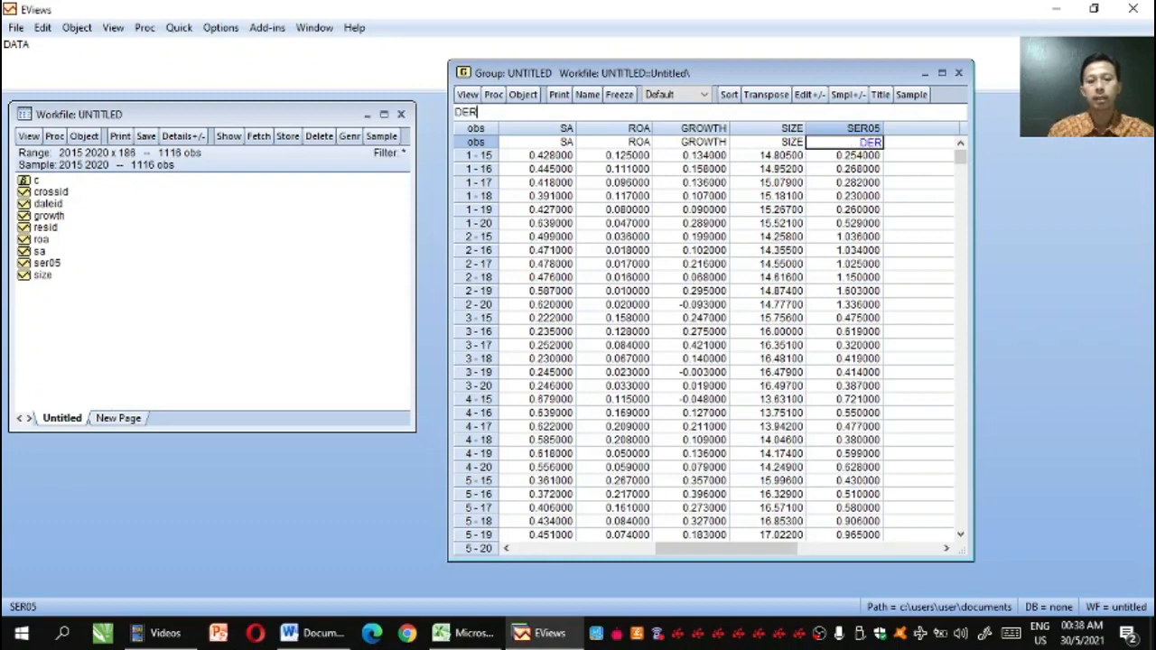
{"action": "key", "text": "Return"}
{"action": "key", "text": "Return"}
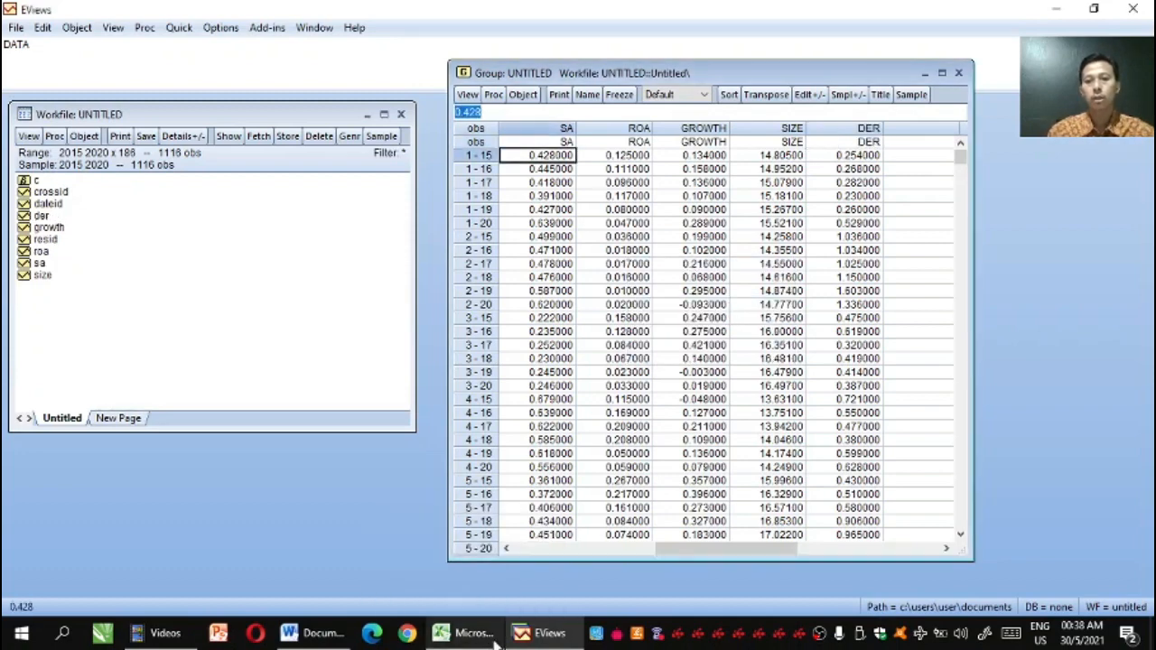
{"action": "left_click", "coordinate": [469, 633]}
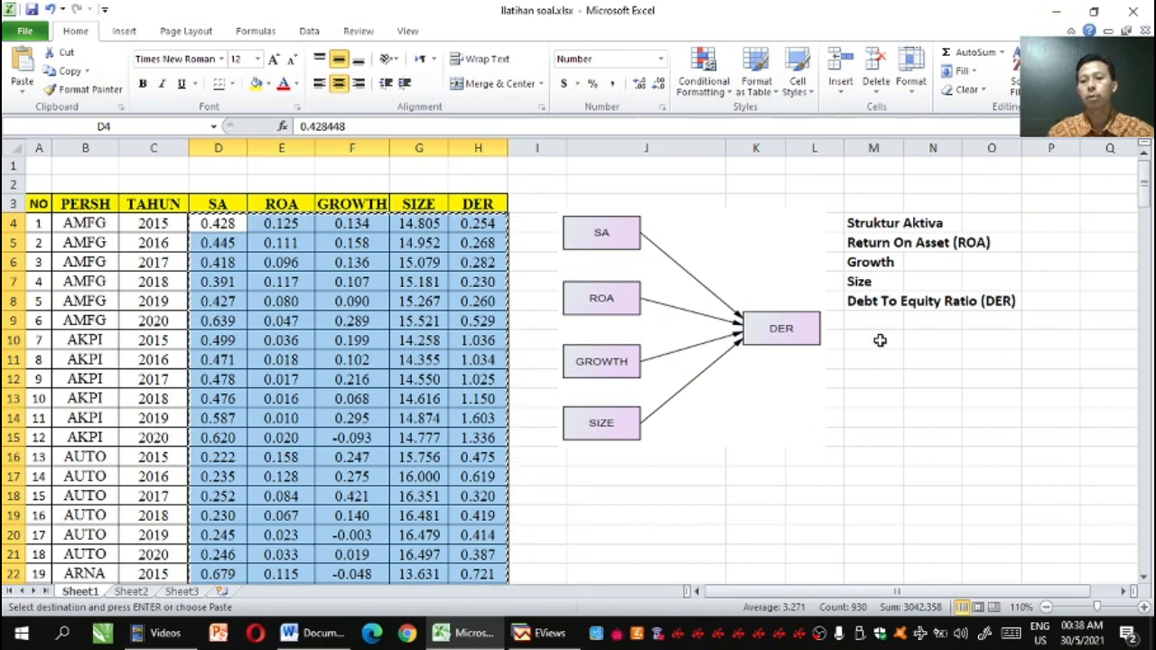
{"action": "left_click", "coordinate": [540, 633]}
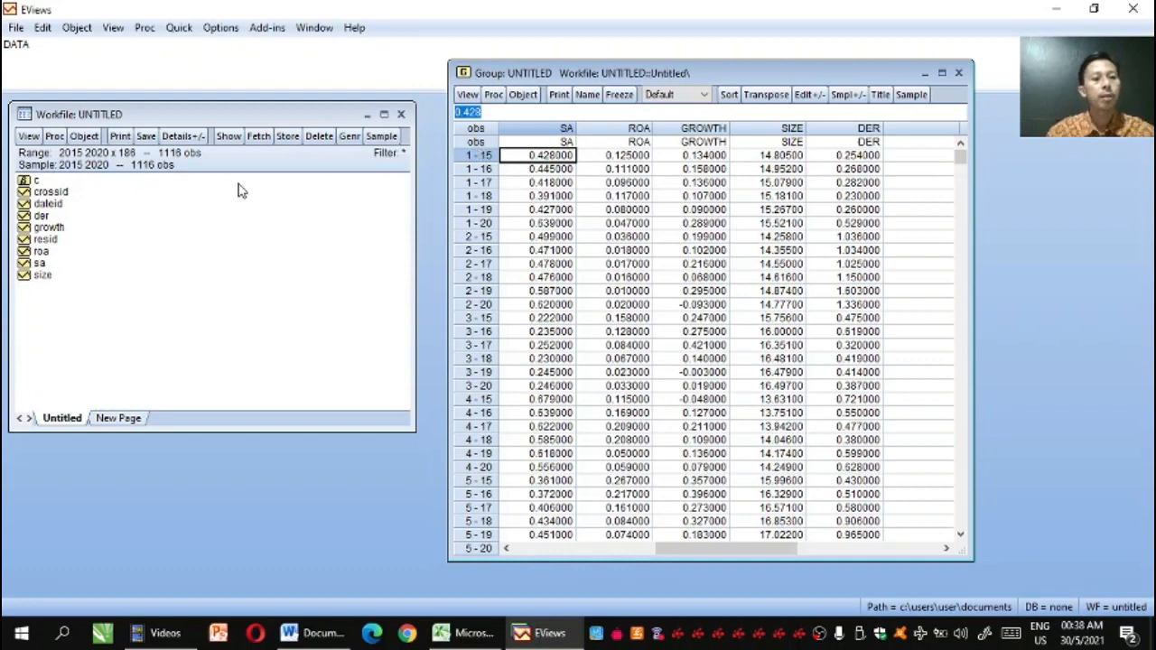
Select the series DER, SA, ROA, GROWTH and SIZE, with DER first as dependent variable, and open them as an equation
{"action": "left_click", "coordinate": [43, 216]}
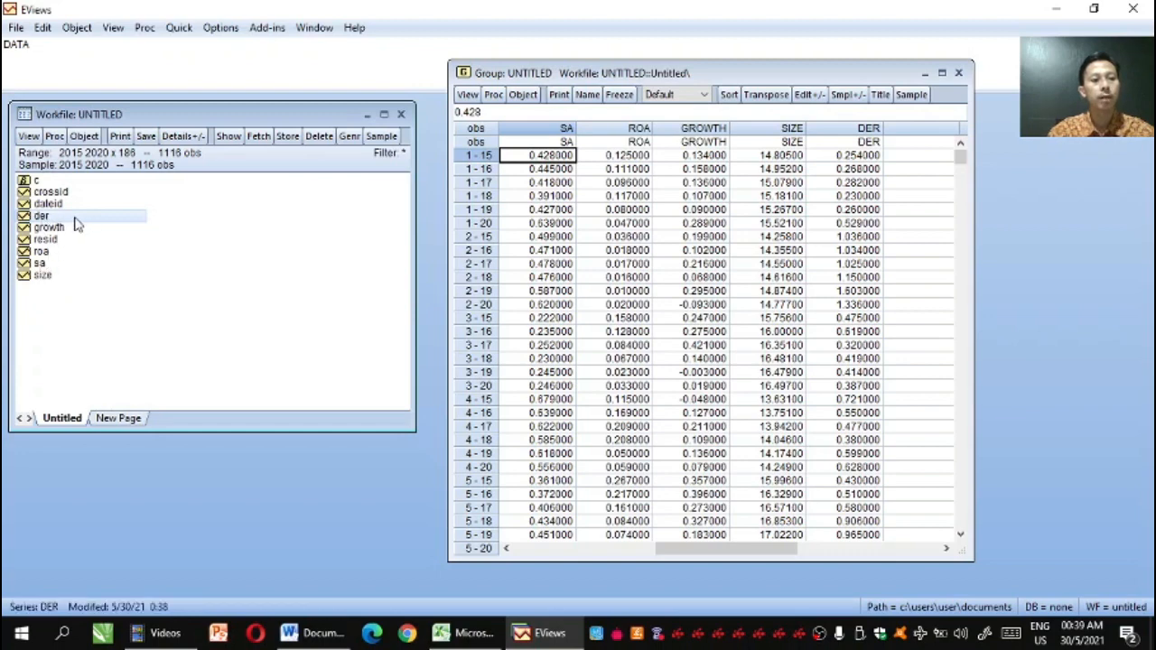
{"action": "left_click", "coordinate": [40, 264], "text": "ctrl"}
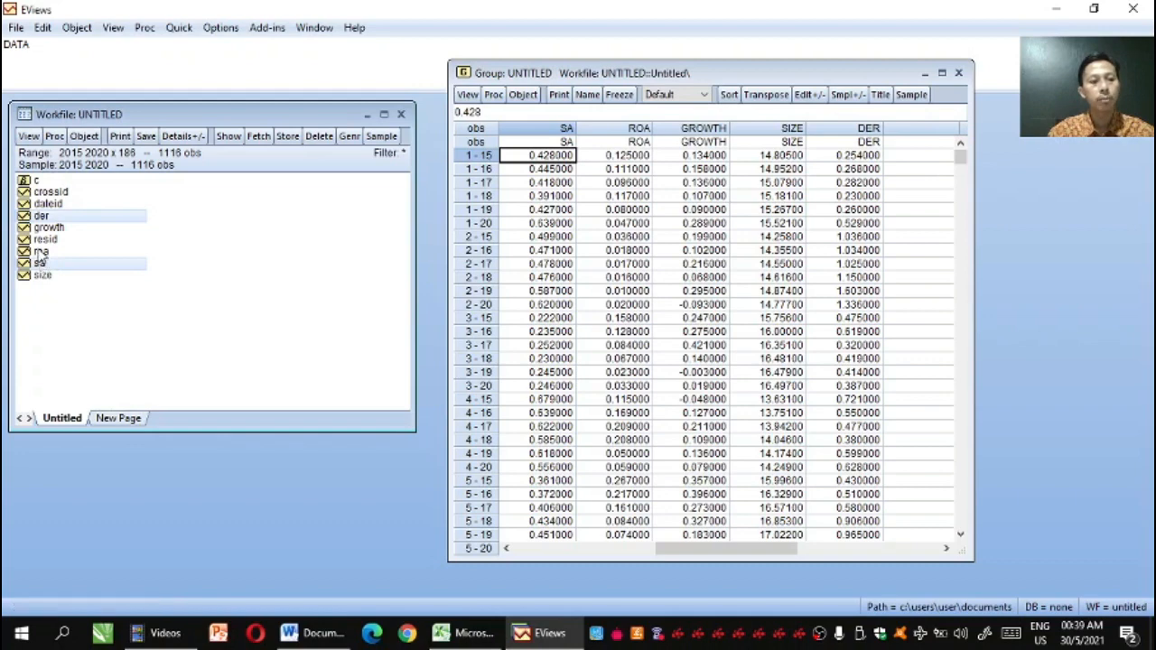
{"action": "left_click", "coordinate": [41, 253], "text": "ctrl"}
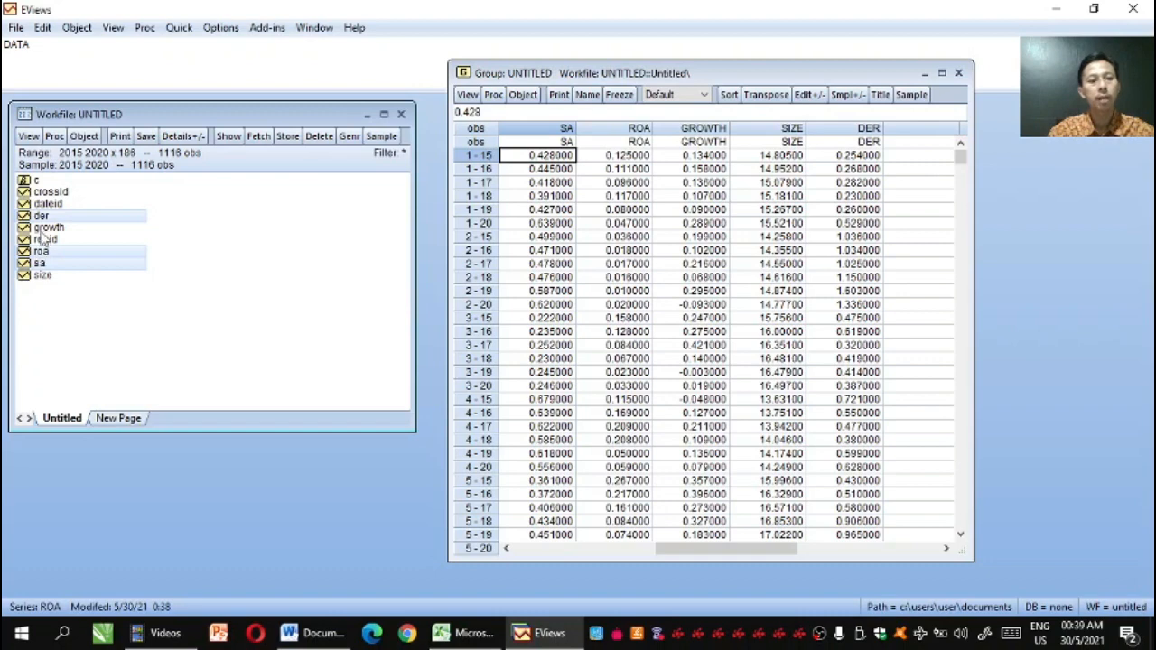
{"action": "left_click", "coordinate": [41, 229], "text": "ctrl"}
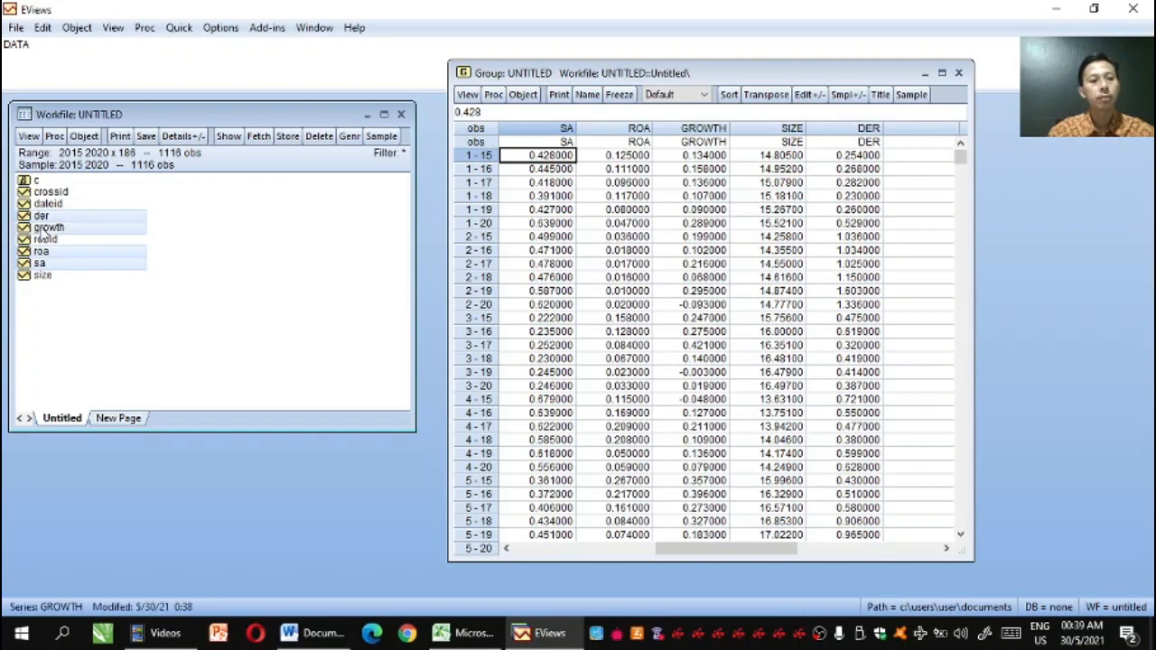
{"action": "left_click", "coordinate": [41, 276], "text": "ctrl"}
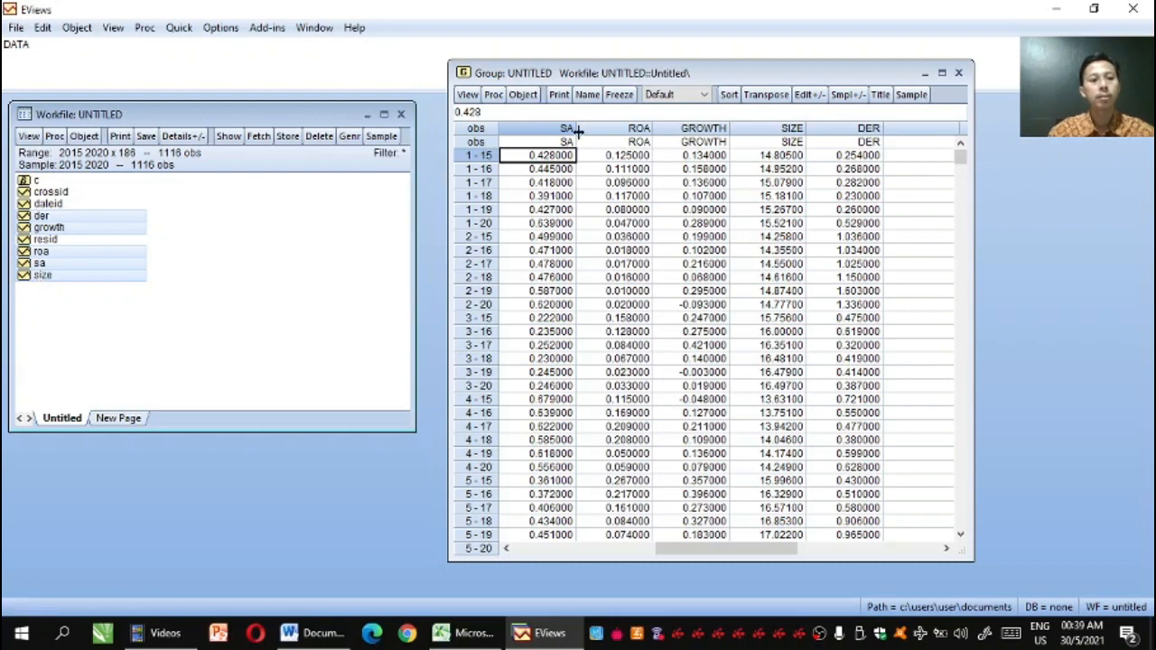
{"action": "right_click", "coordinate": [80, 218]}
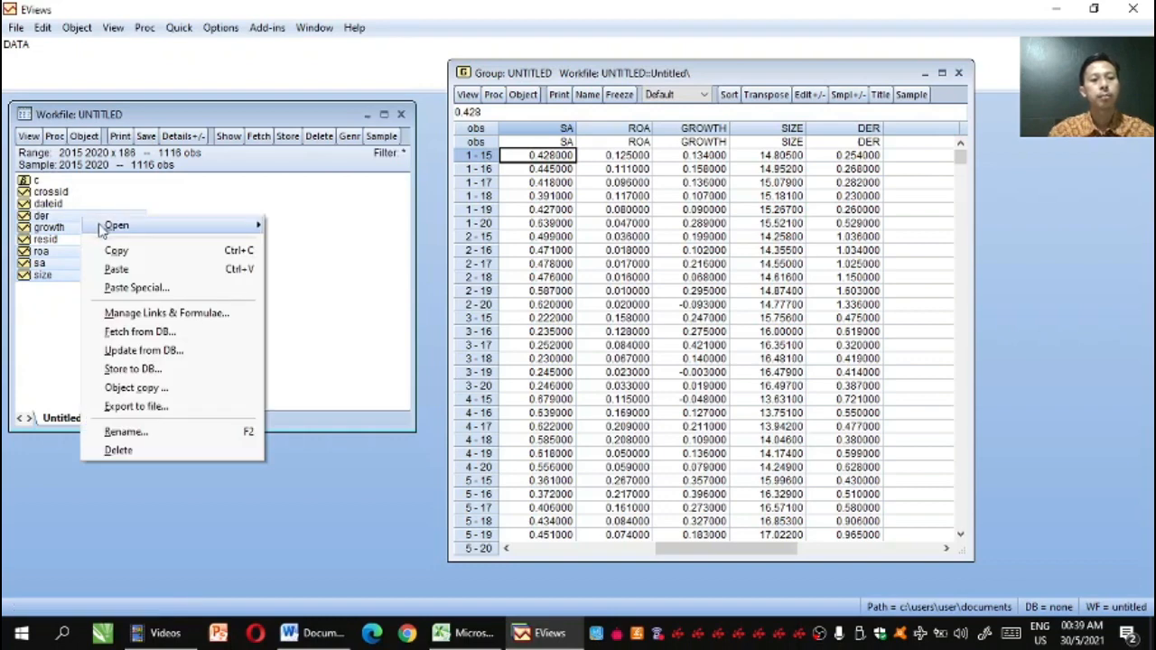
{"action": "mouse_move", "coordinate": [107, 232]}
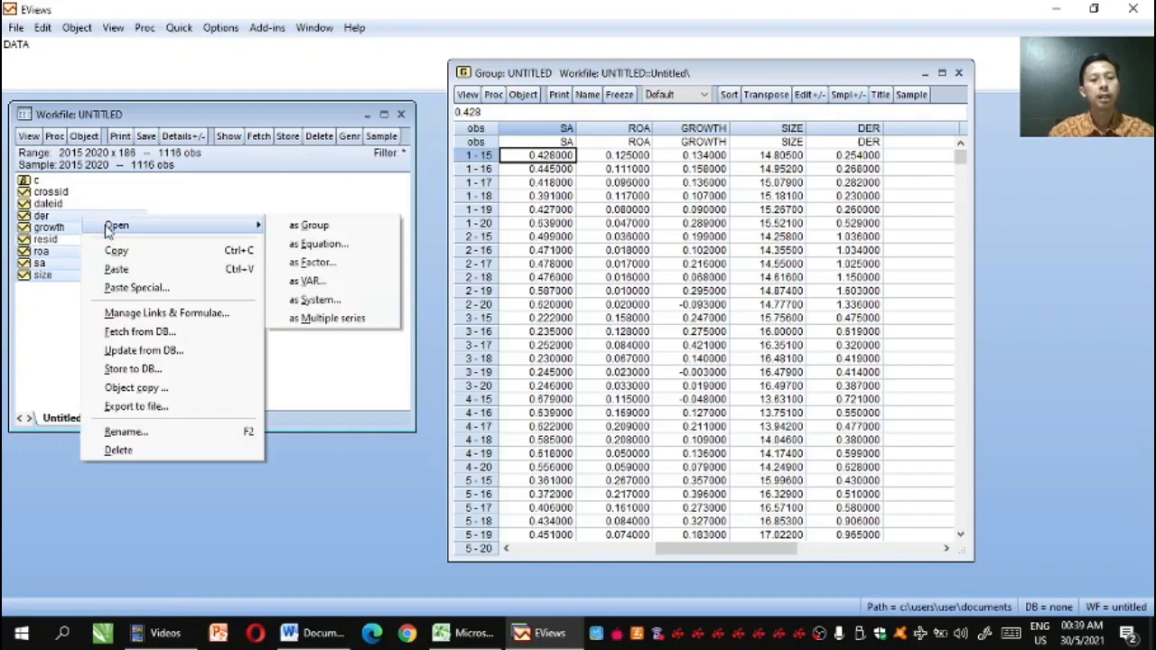
{"action": "left_click", "coordinate": [294, 243]}
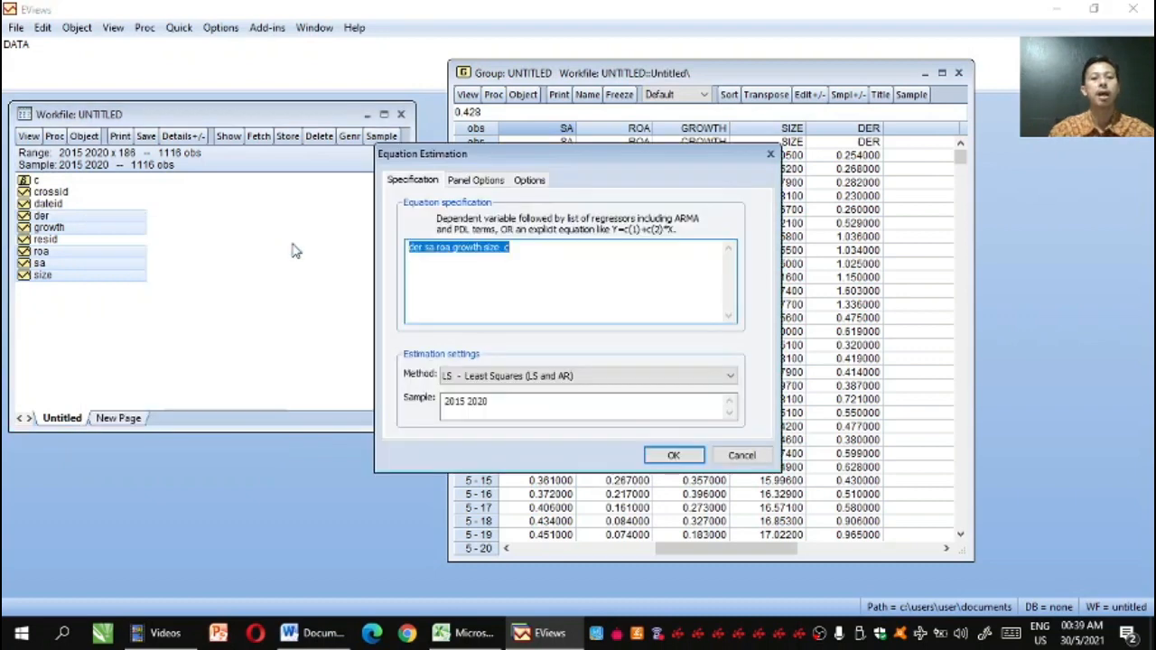
Estimate the equation der sa roa growth size c by least squares with cross-section effects set to None
{"action": "left_click", "coordinate": [518, 267]}
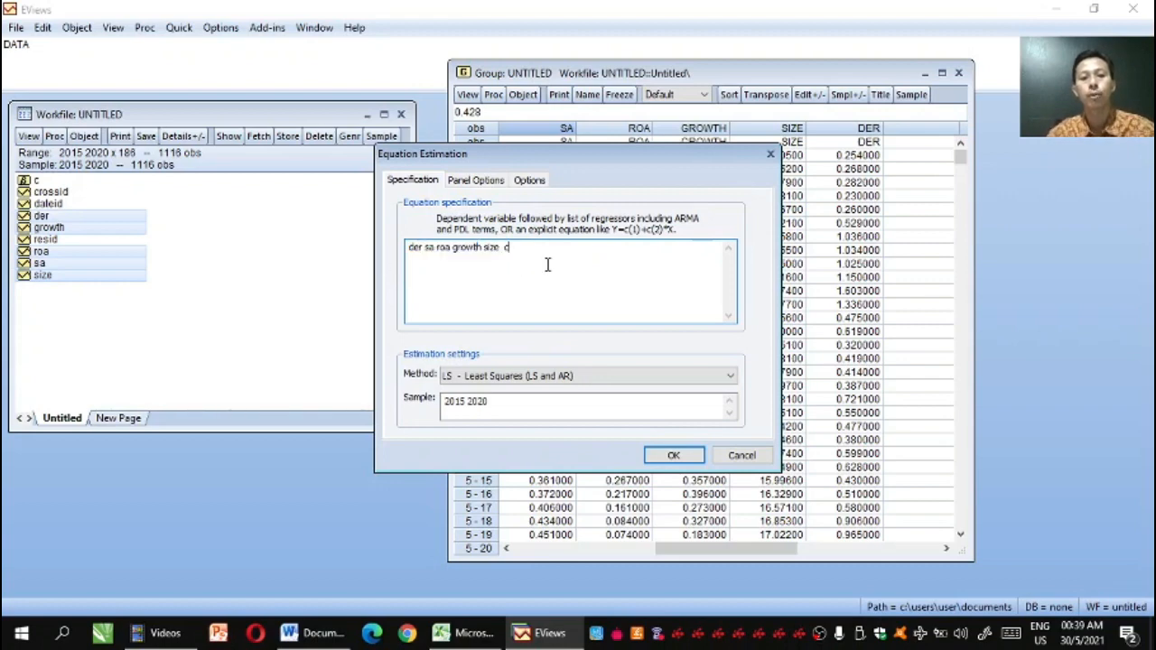
{"action": "left_click", "coordinate": [468, 182]}
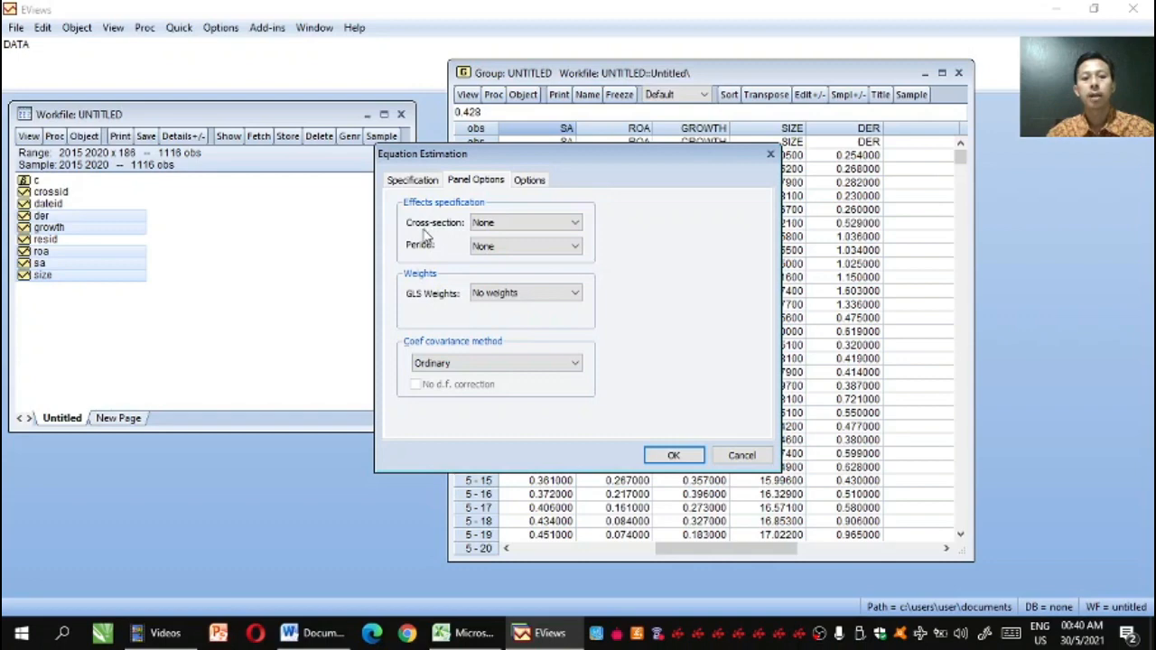
{"action": "left_click", "coordinate": [574, 225]}
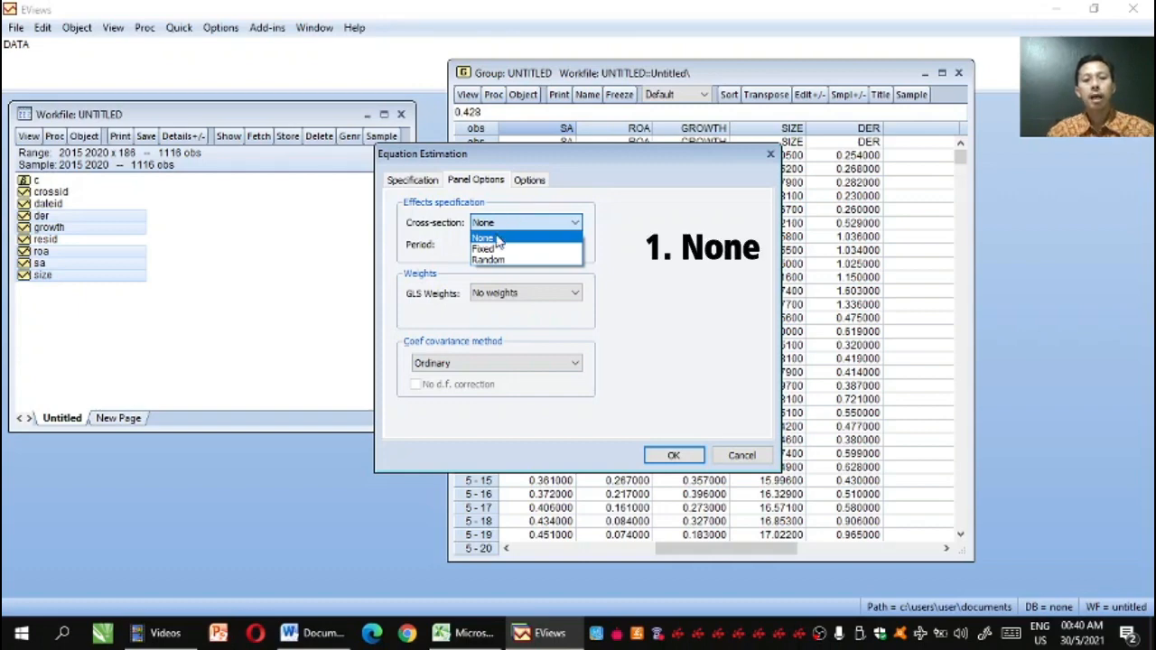
{"action": "left_click", "coordinate": [499, 239]}
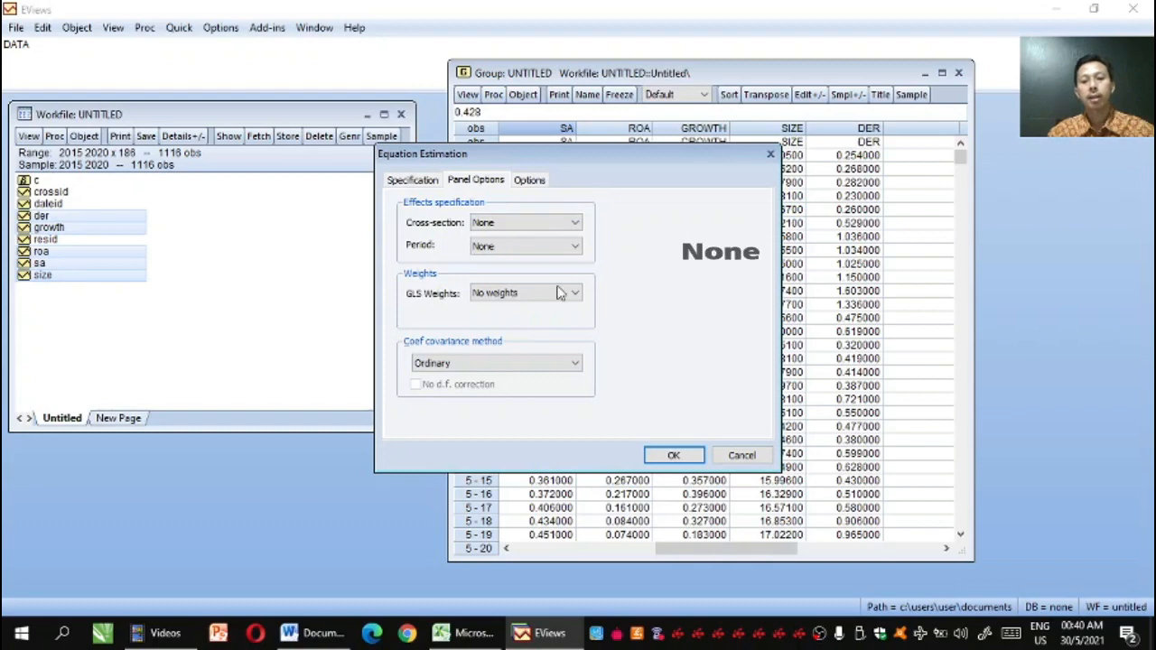
{"action": "left_click", "coordinate": [668, 456]}
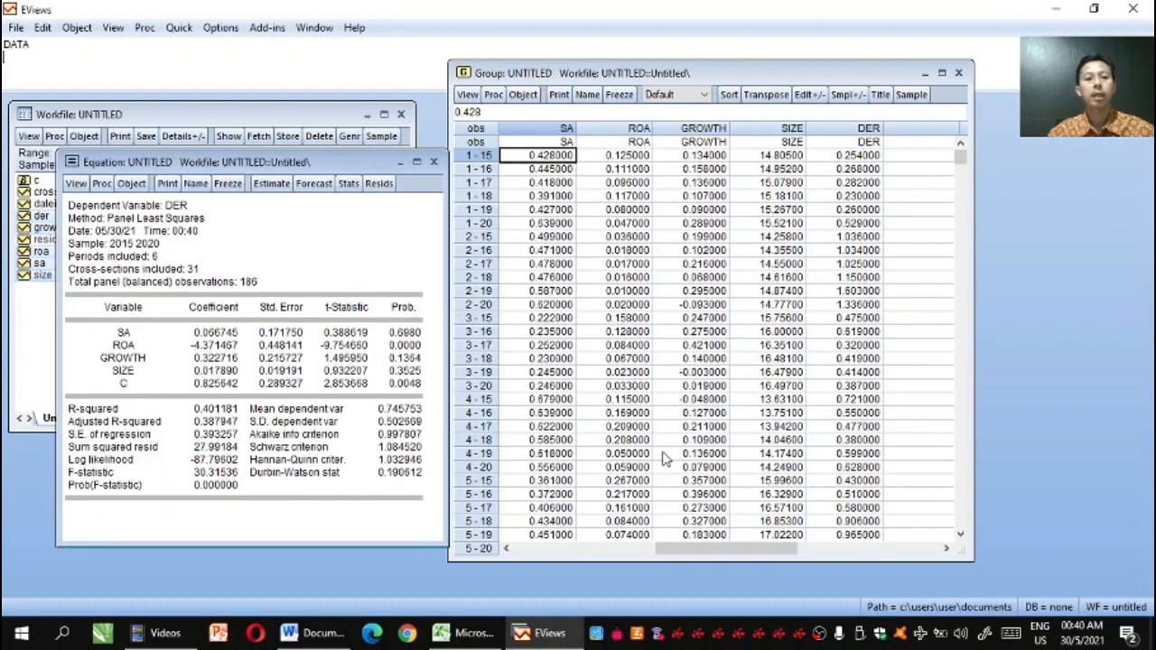
Move and enlarge the equation window, and run the histogram normality test on the residuals of the model without effects
{"action": "left_click_drag", "start_coordinate": [353, 165], "coordinate": [396, 45]}
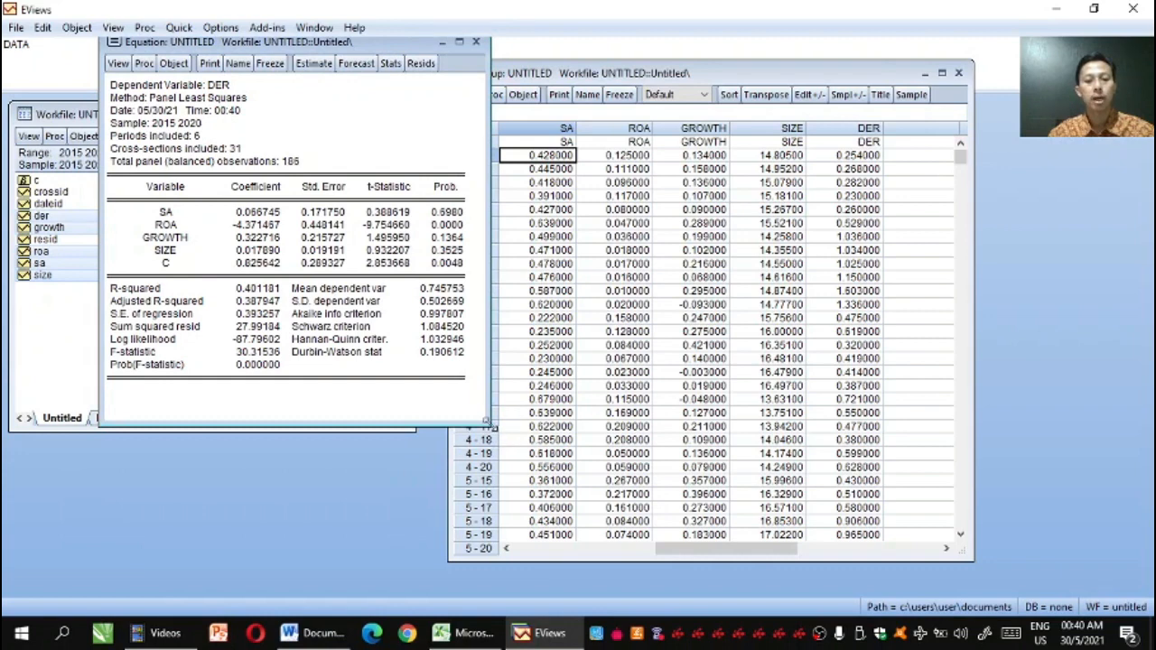
{"action": "left_click_drag", "start_coordinate": [490, 425], "coordinate": [645, 552]}
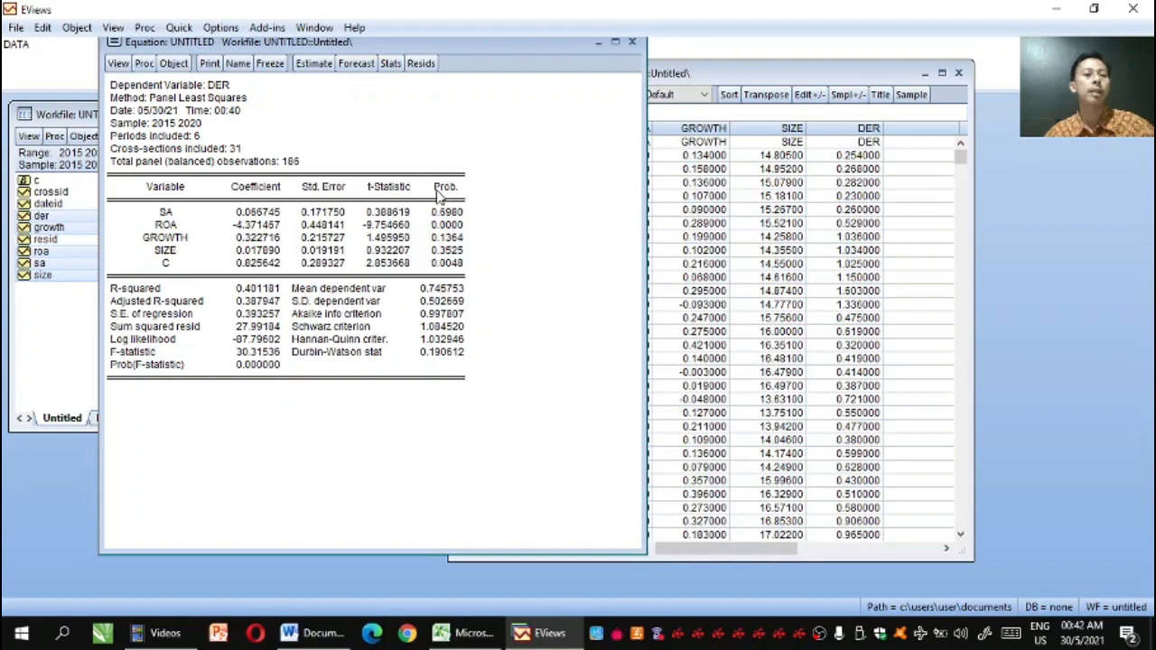
{"action": "left_click", "coordinate": [119, 64]}
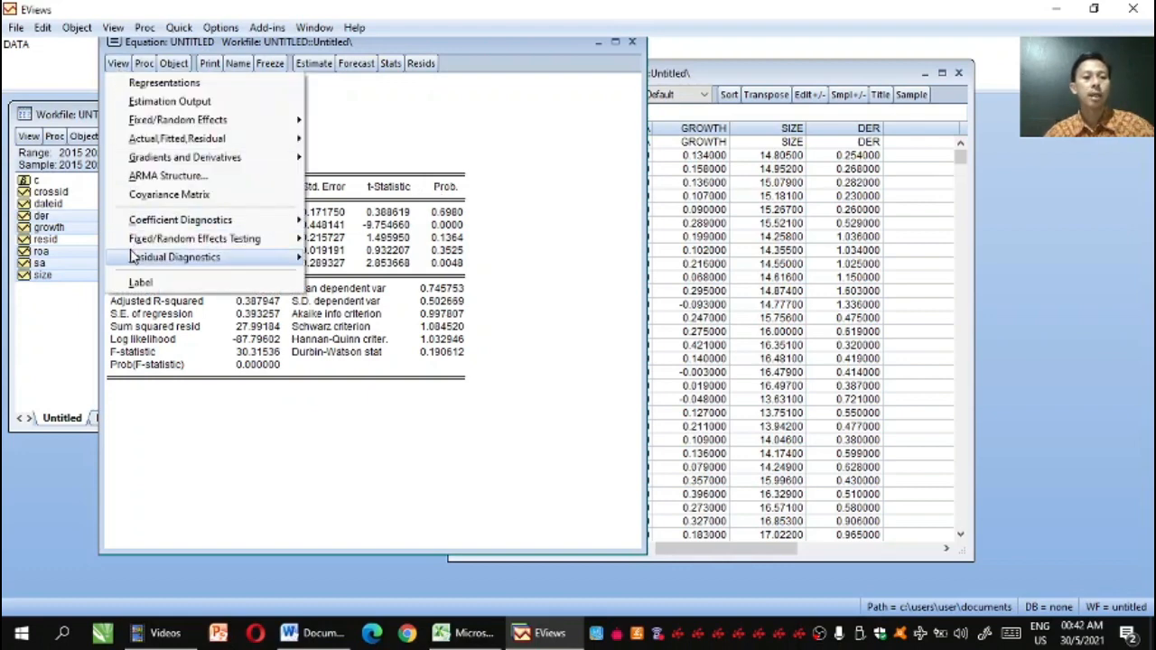
{"action": "mouse_move", "coordinate": [133, 260]}
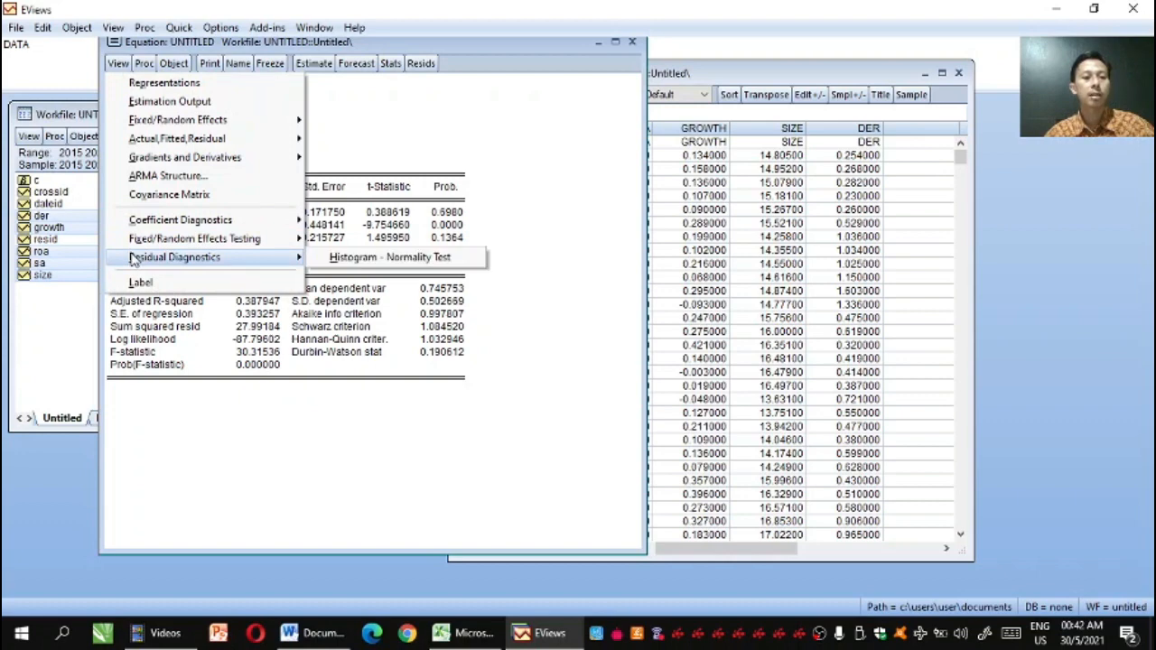
{"action": "left_click", "coordinate": [322, 261]}
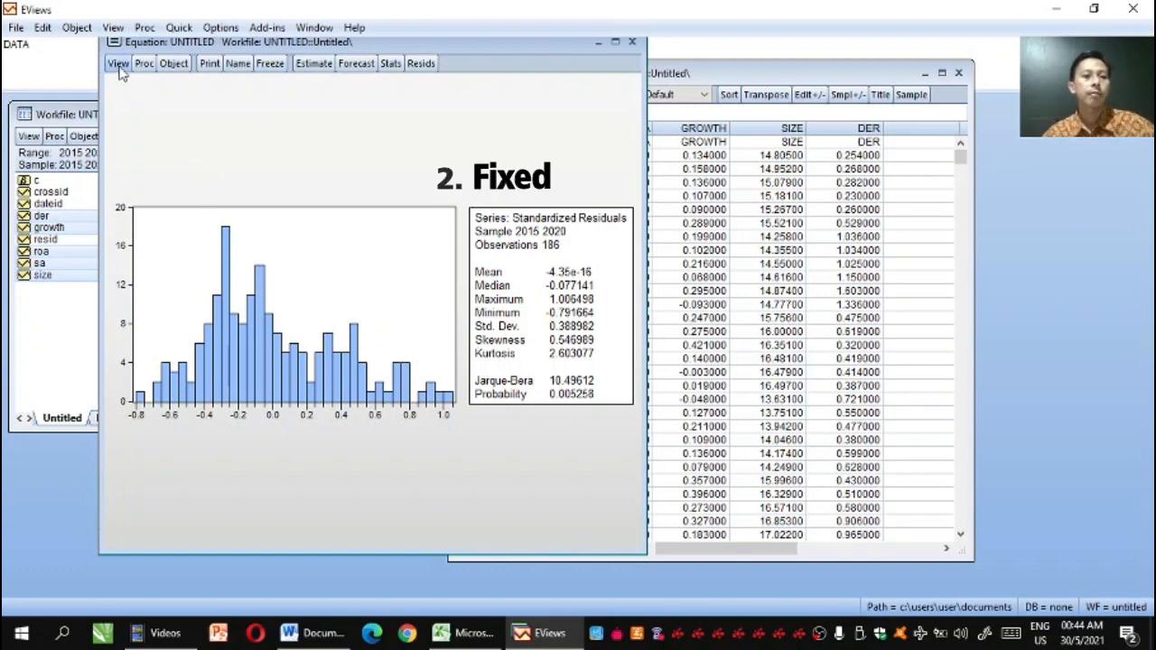
Re-estimate the DER equation with cross-section effects set to Fixed
{"action": "left_click", "coordinate": [310, 70]}
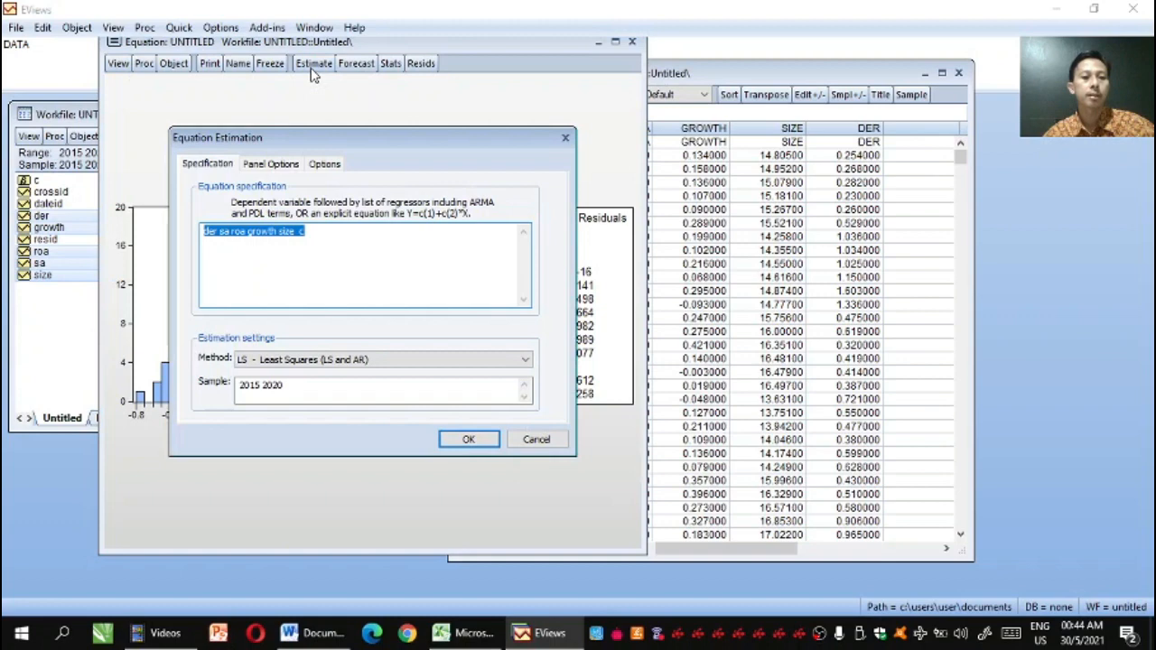
{"action": "left_click", "coordinate": [277, 168]}
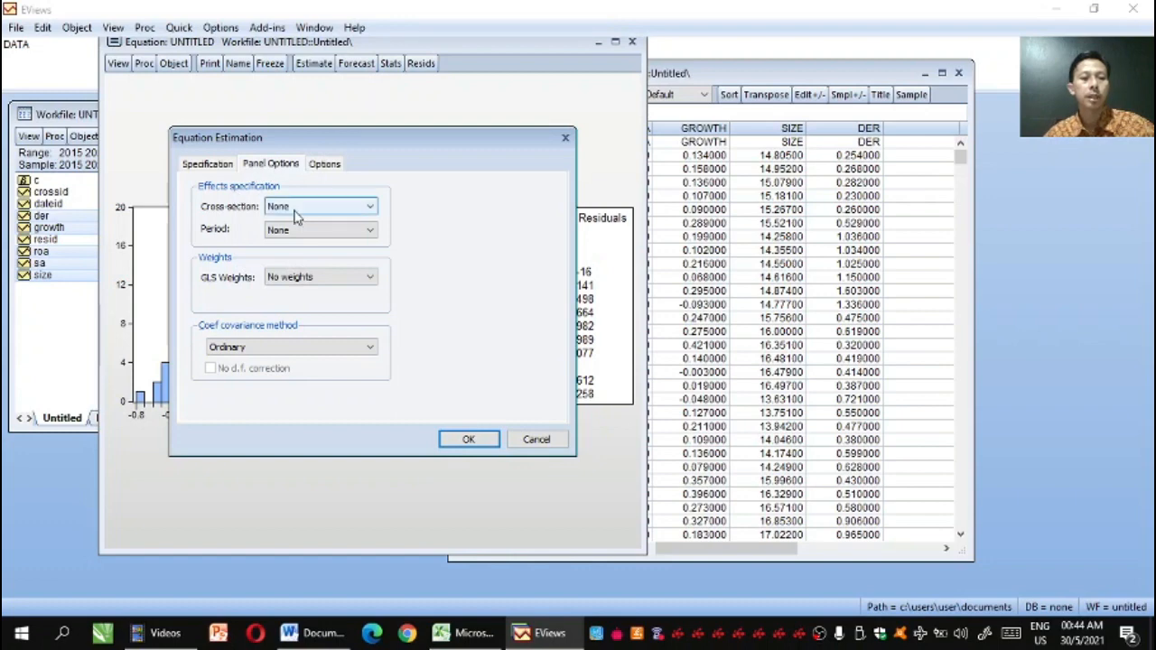
{"action": "left_click", "coordinate": [369, 210]}
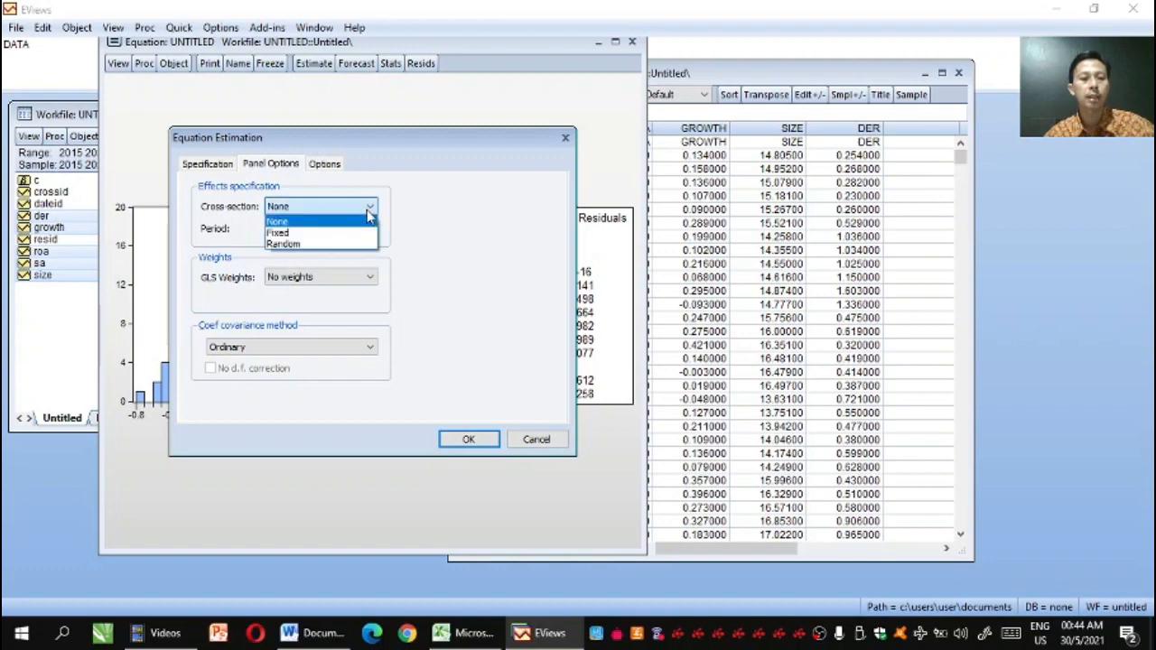
{"action": "left_click", "coordinate": [353, 237]}
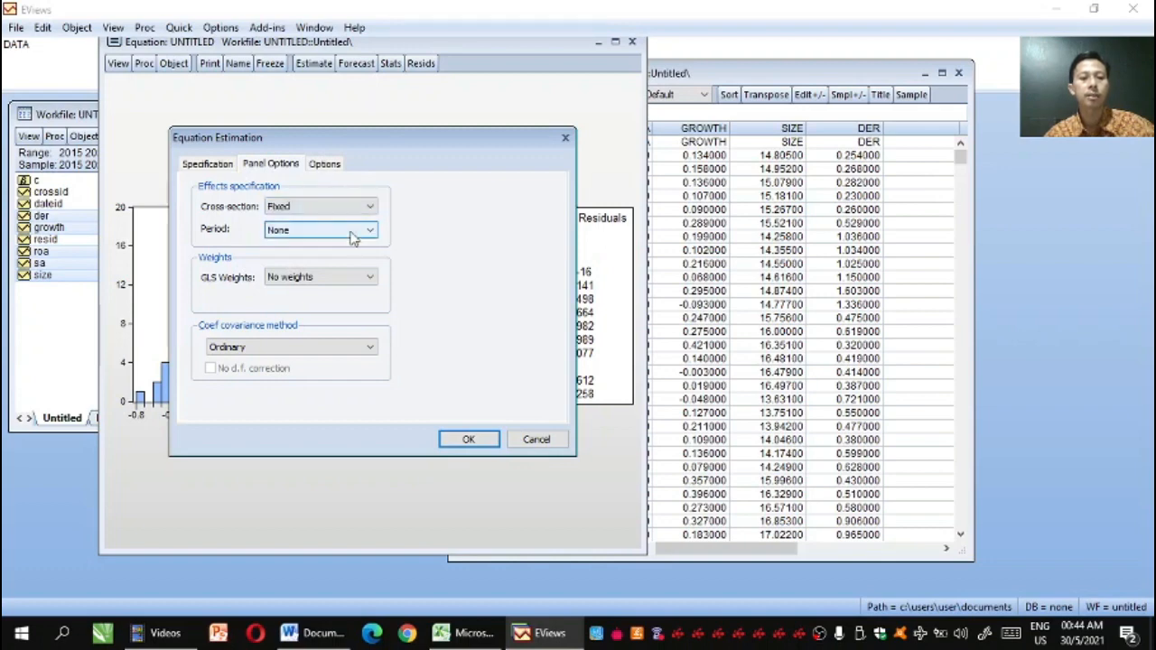
{"action": "left_click", "coordinate": [467, 442]}
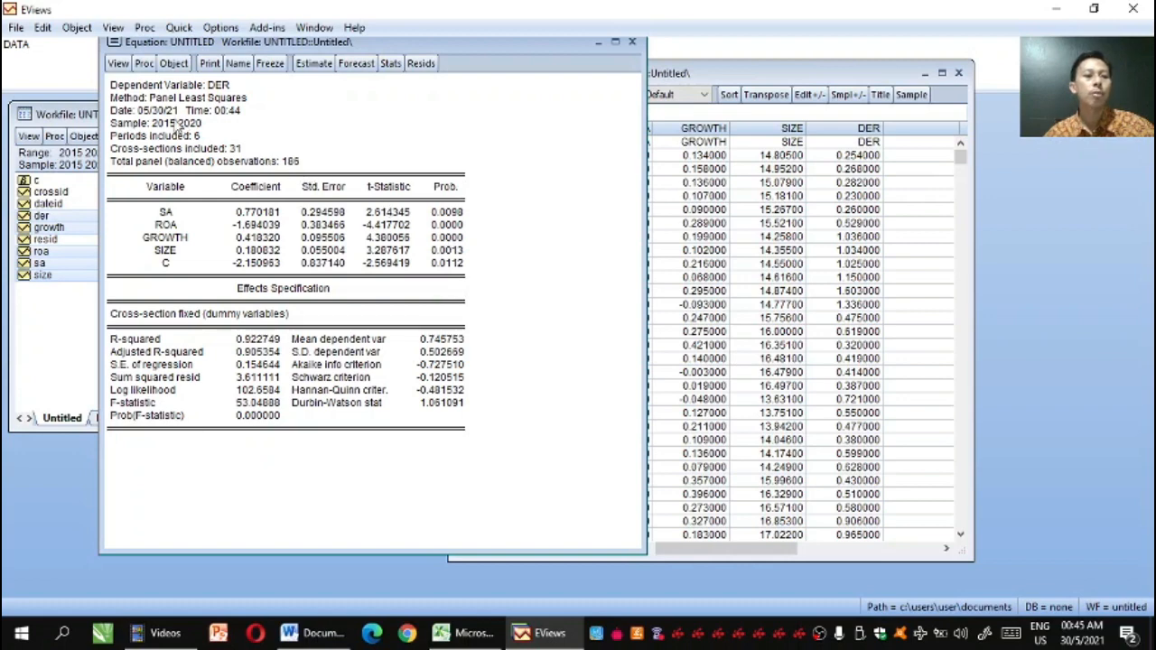
Run the histogram normality test on the residuals of the fixed-effects model
{"action": "left_click", "coordinate": [119, 65]}
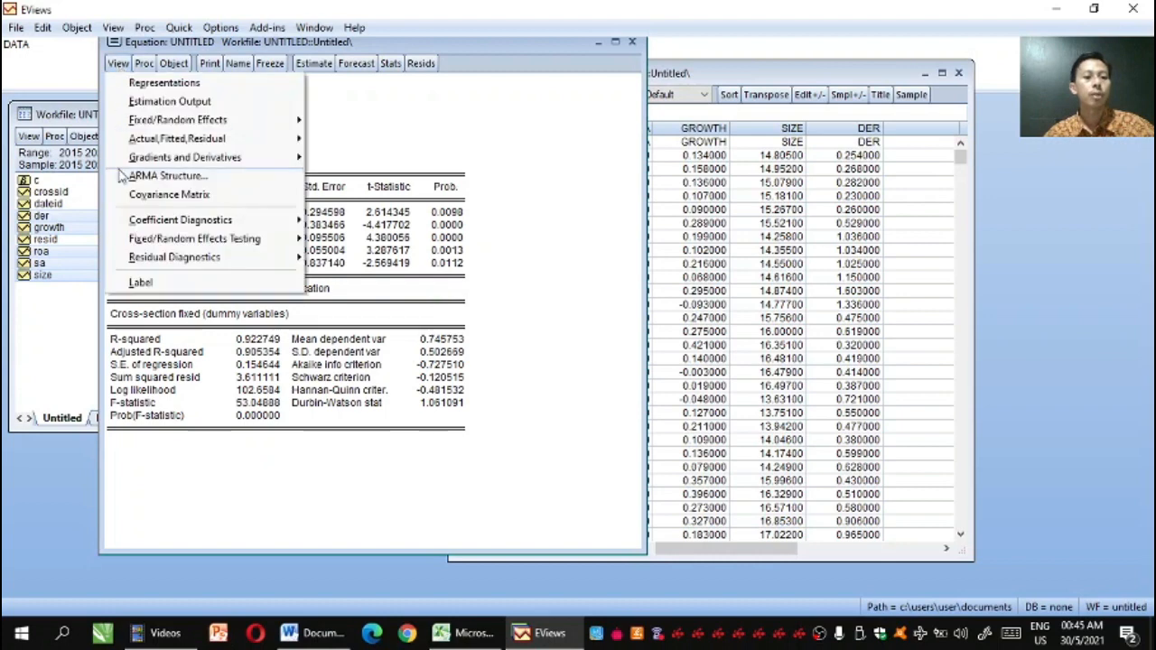
{"action": "mouse_move", "coordinate": [163, 260]}
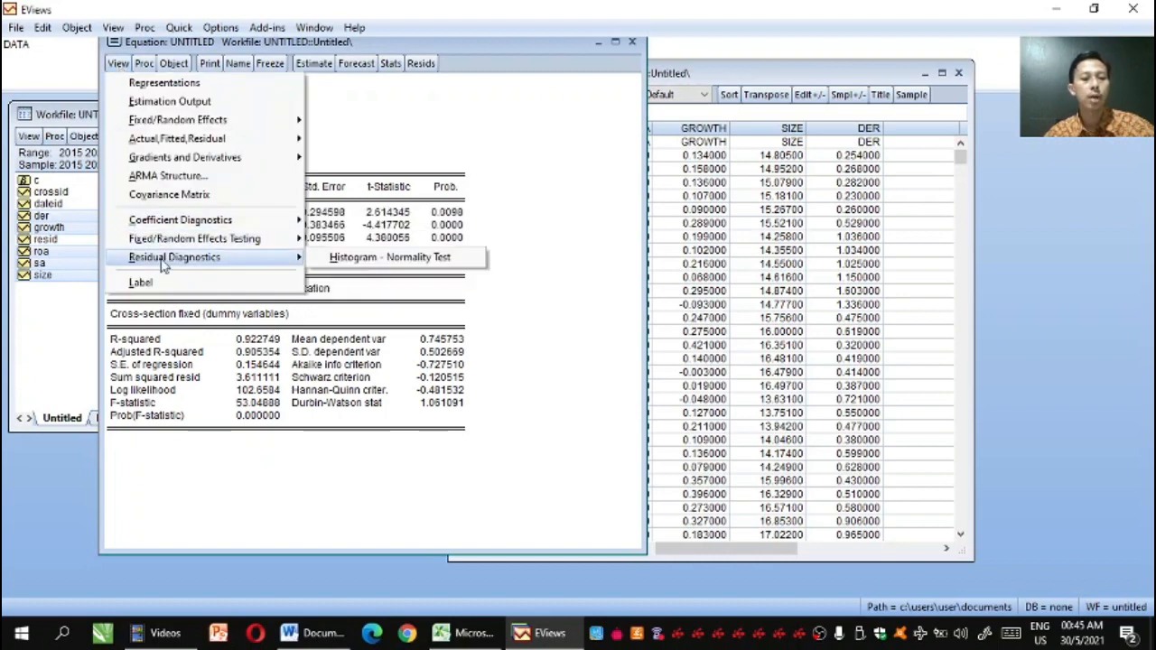
{"action": "left_click", "coordinate": [330, 261]}
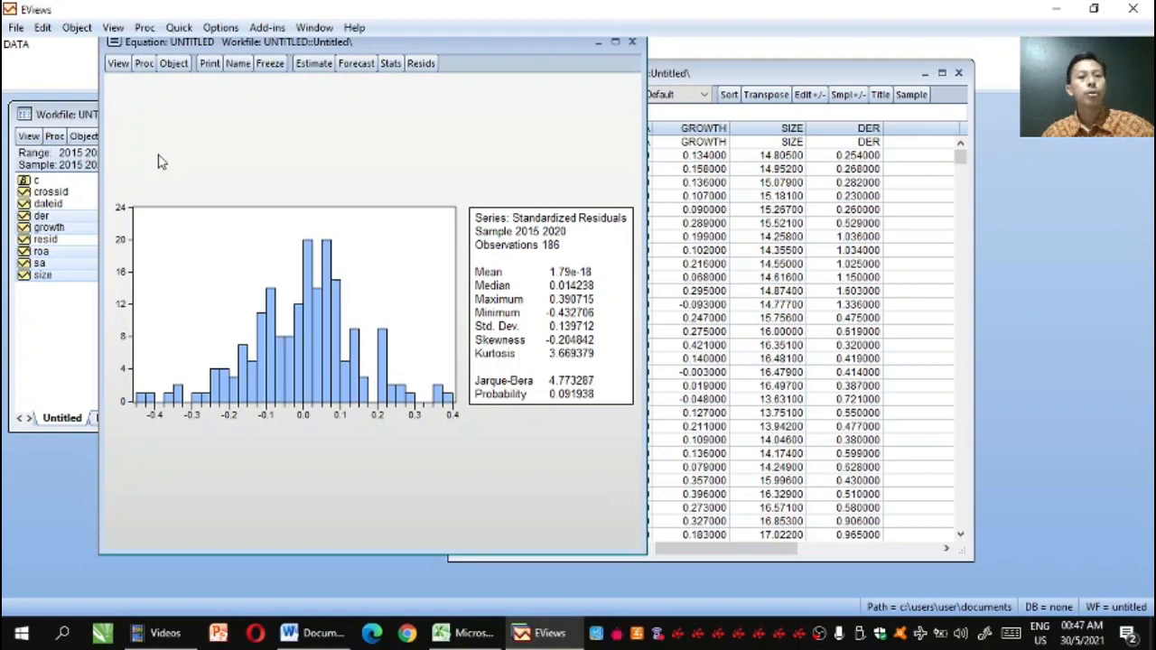
Run the Redundant Fixed Effects - Likelihood Ratio test on the fixed-effects equation
{"action": "left_click", "coordinate": [118, 65]}
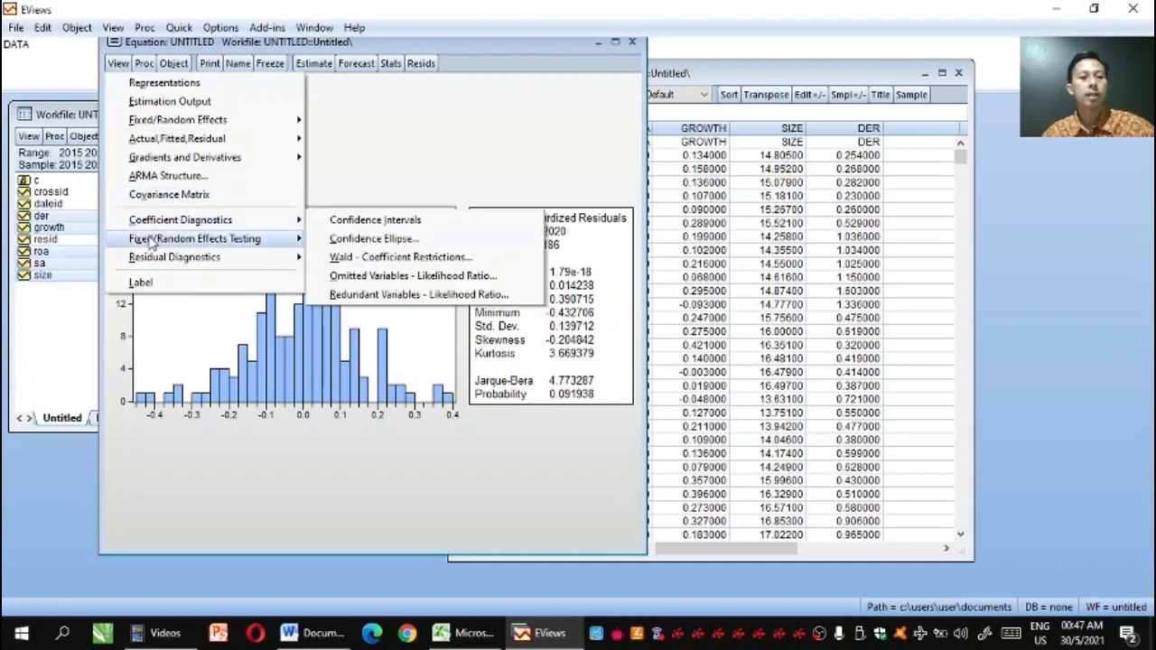
{"action": "mouse_move", "coordinate": [151, 241]}
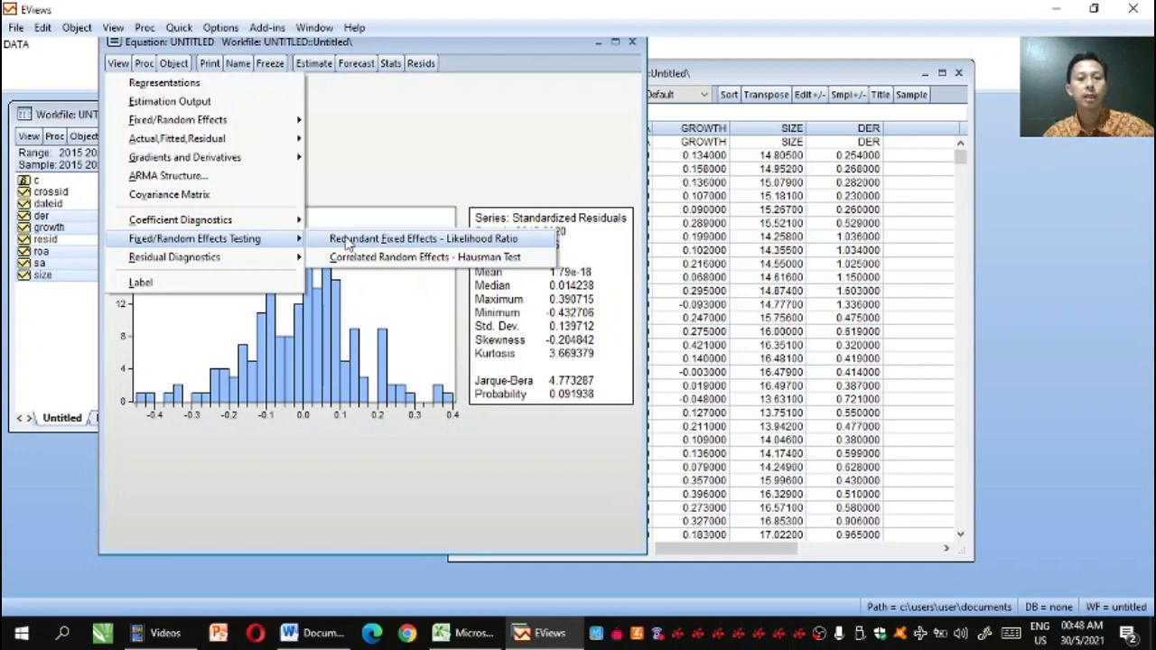
{"action": "left_click", "coordinate": [418, 242]}
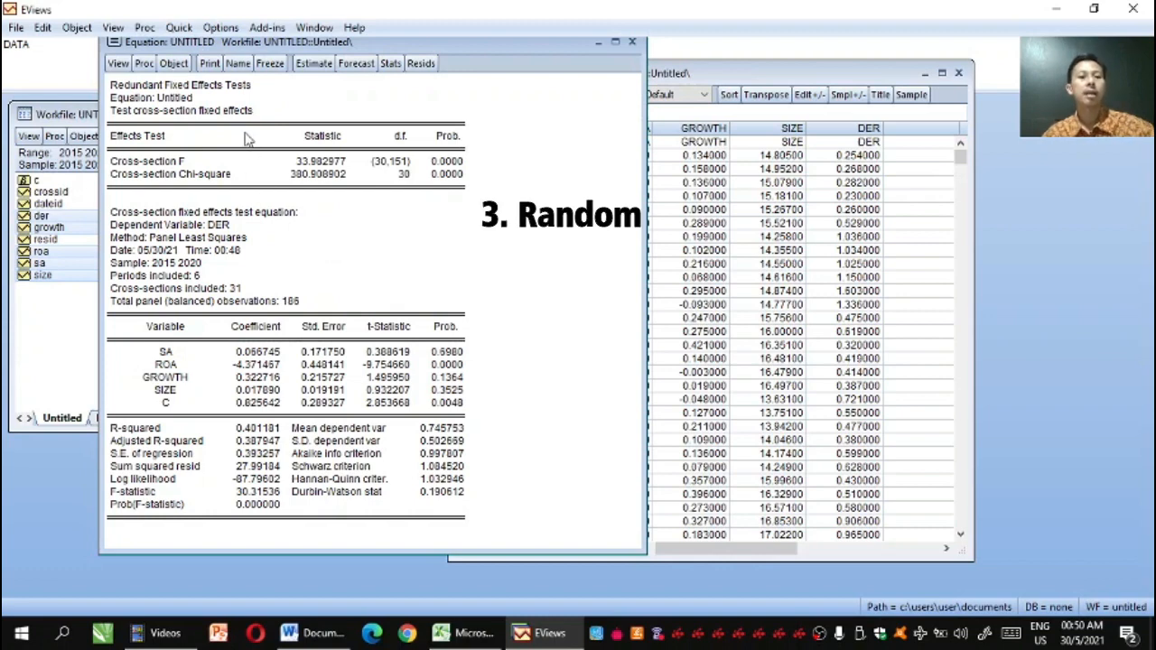
Re-estimate the DER equation with cross-section effects set to Random
{"action": "left_click", "coordinate": [314, 65]}
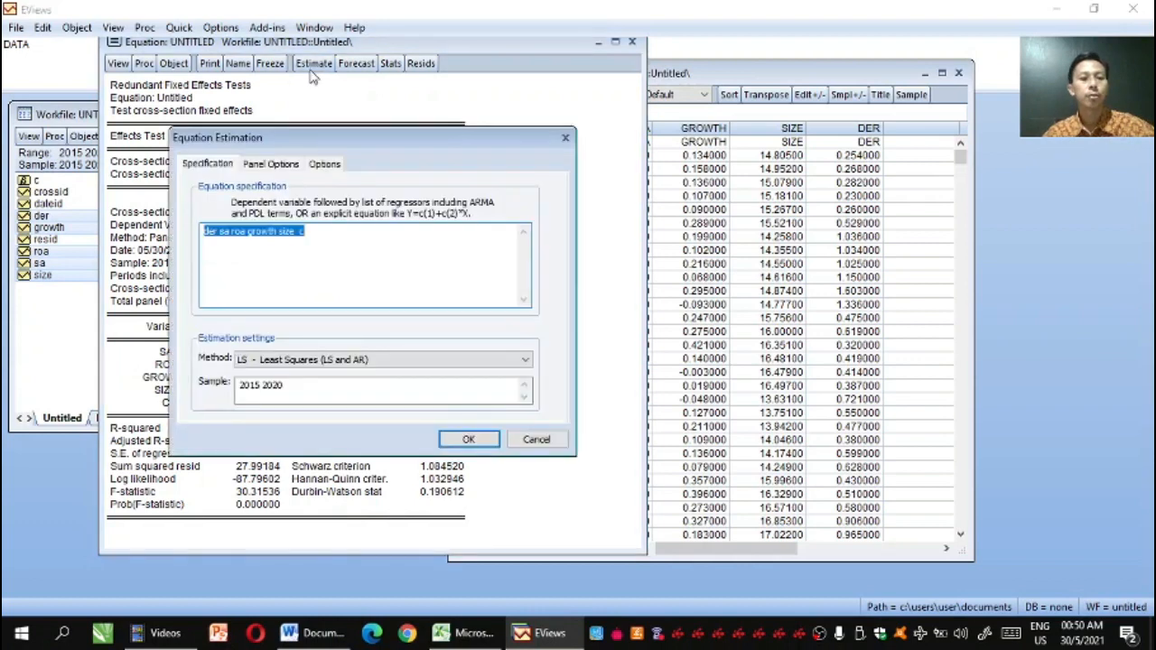
{"action": "left_click", "coordinate": [271, 165]}
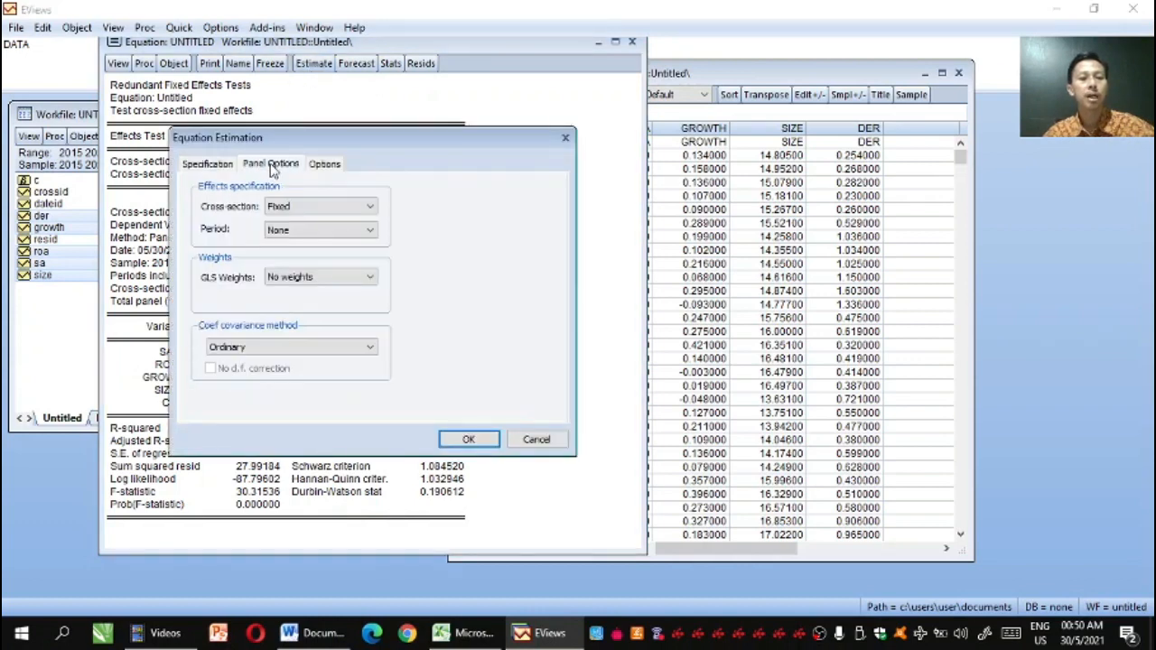
{"action": "left_click", "coordinate": [371, 210]}
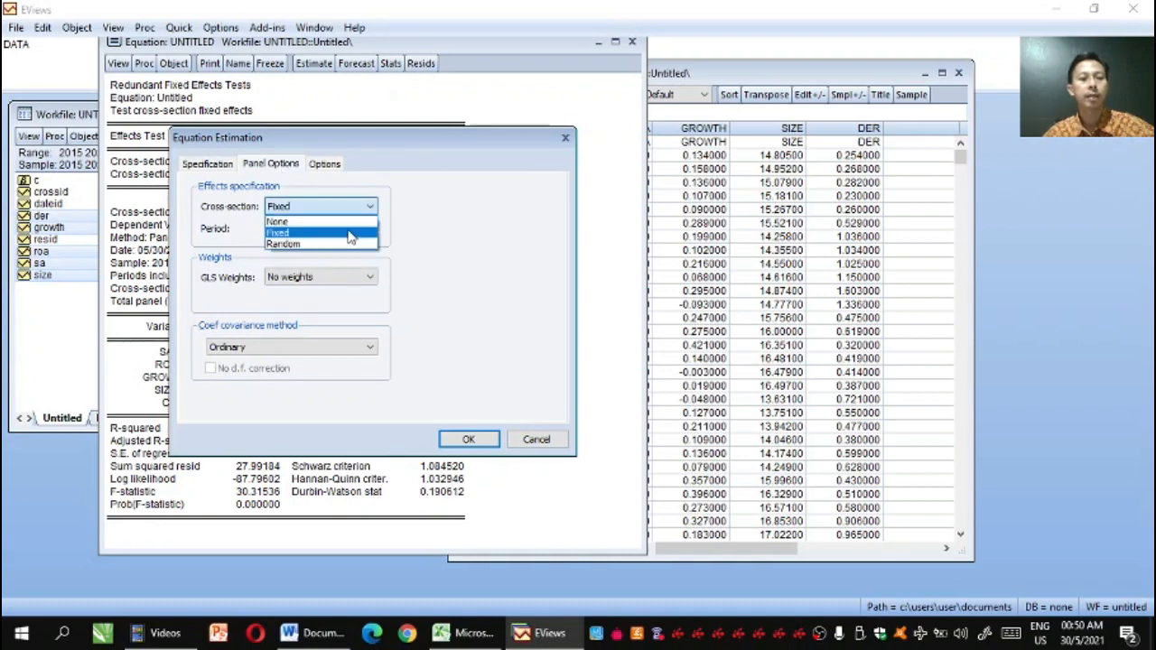
{"action": "left_click", "coordinate": [284, 244]}
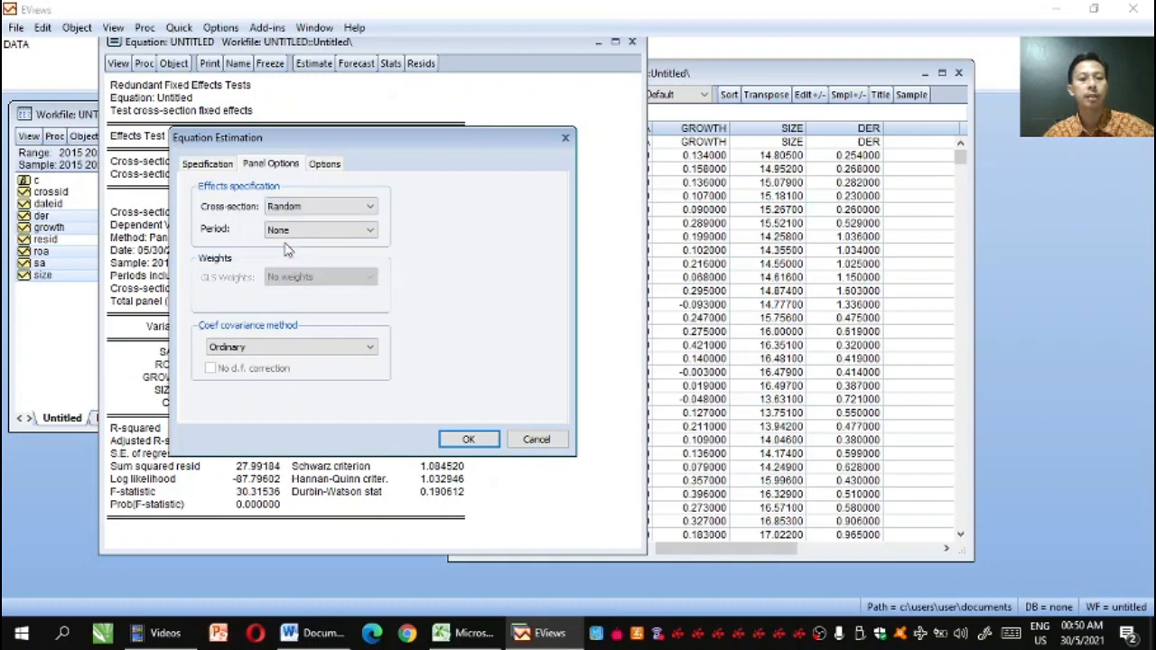
{"action": "left_click", "coordinate": [486, 439]}
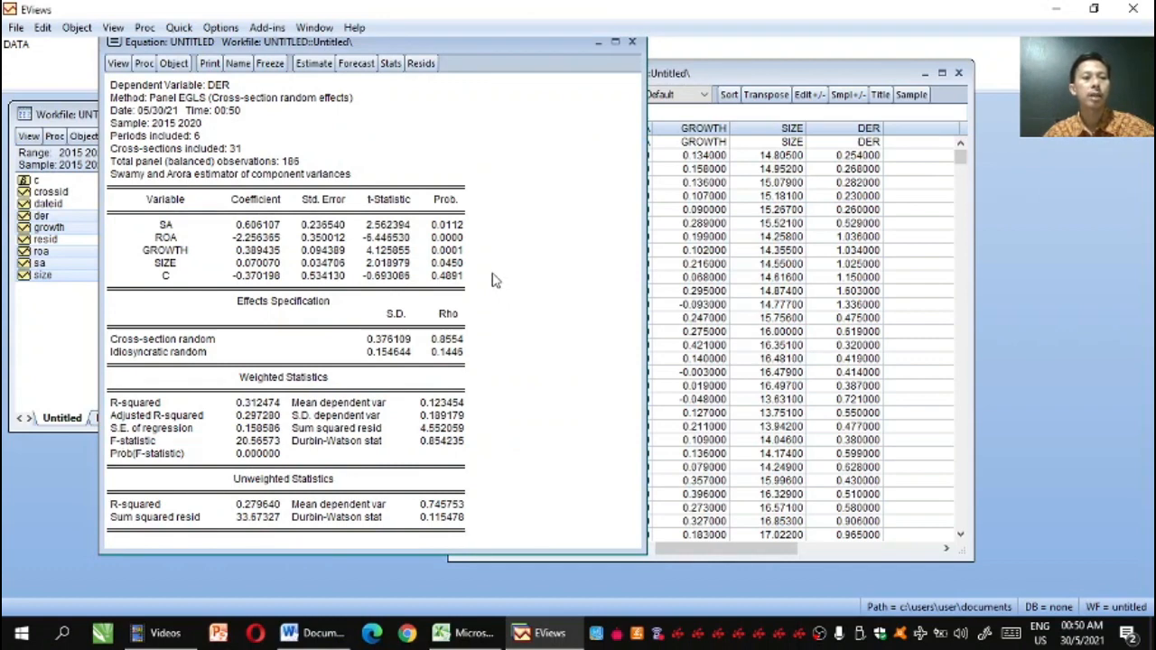
Run the histogram normality test on the residuals of the random-effects model
{"action": "left_click", "coordinate": [118, 63]}
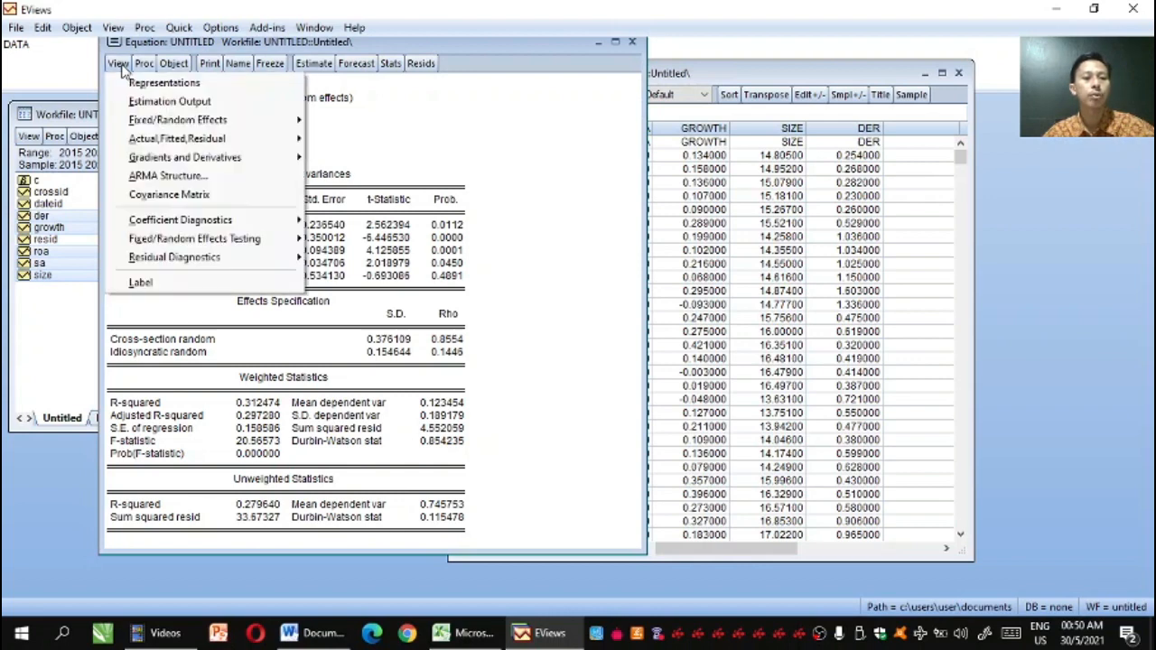
{"action": "mouse_move", "coordinate": [151, 260]}
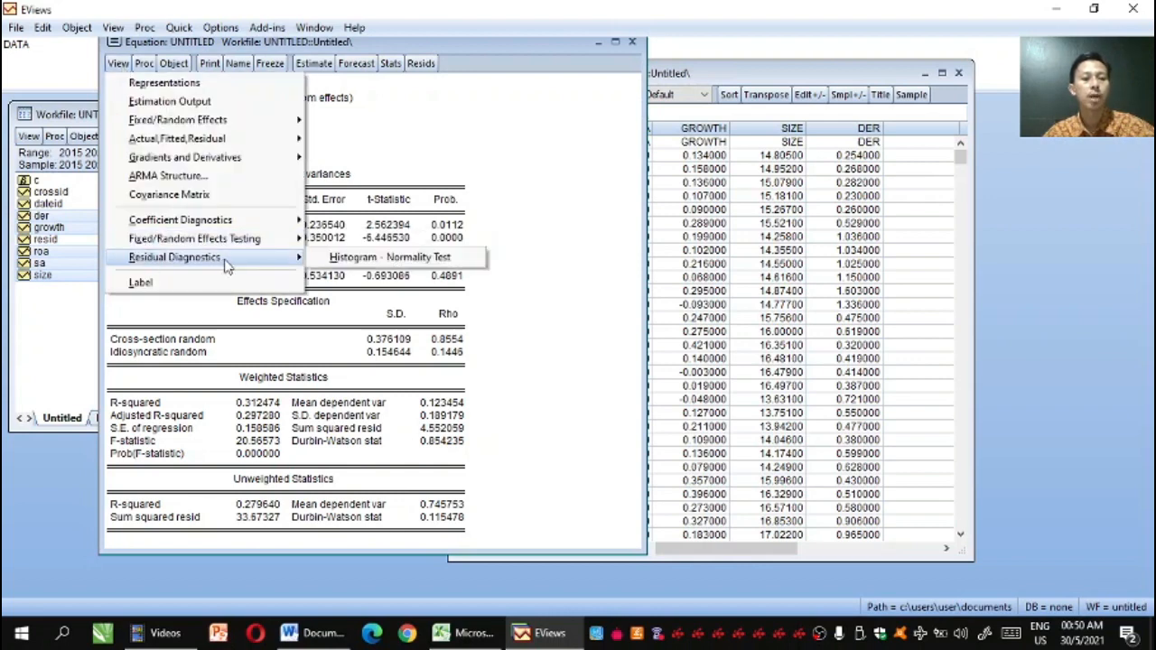
{"action": "left_click", "coordinate": [321, 268]}
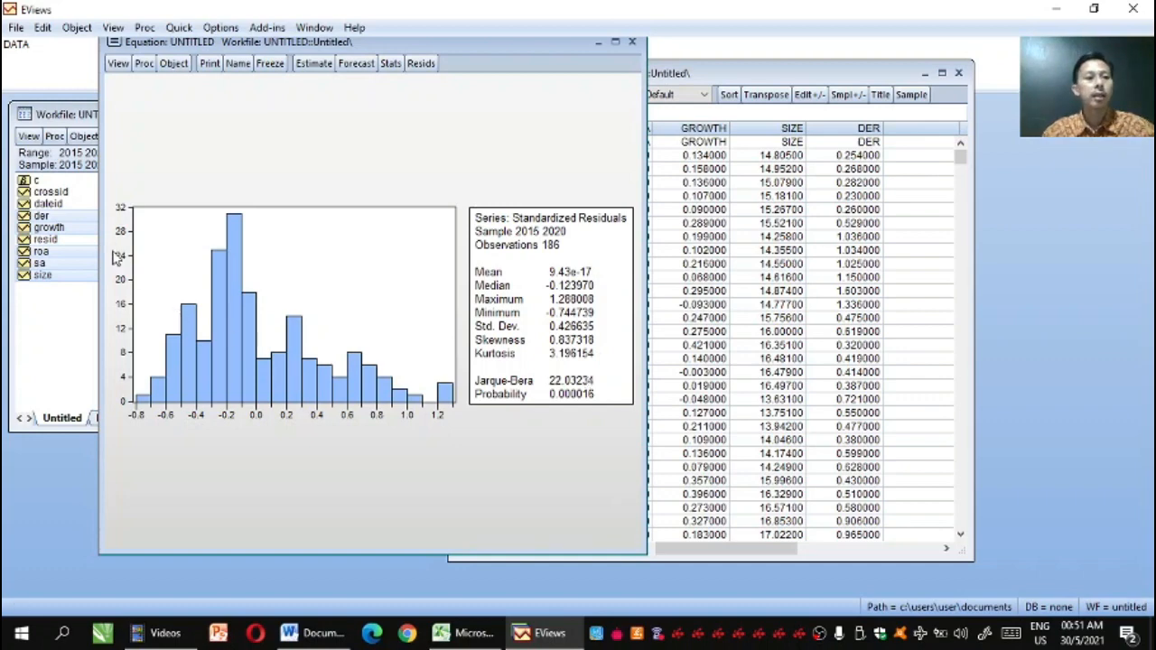
Run the Correlated Random Effects - Hausman Test on the random-effects equation
{"action": "left_click", "coordinate": [117, 65]}
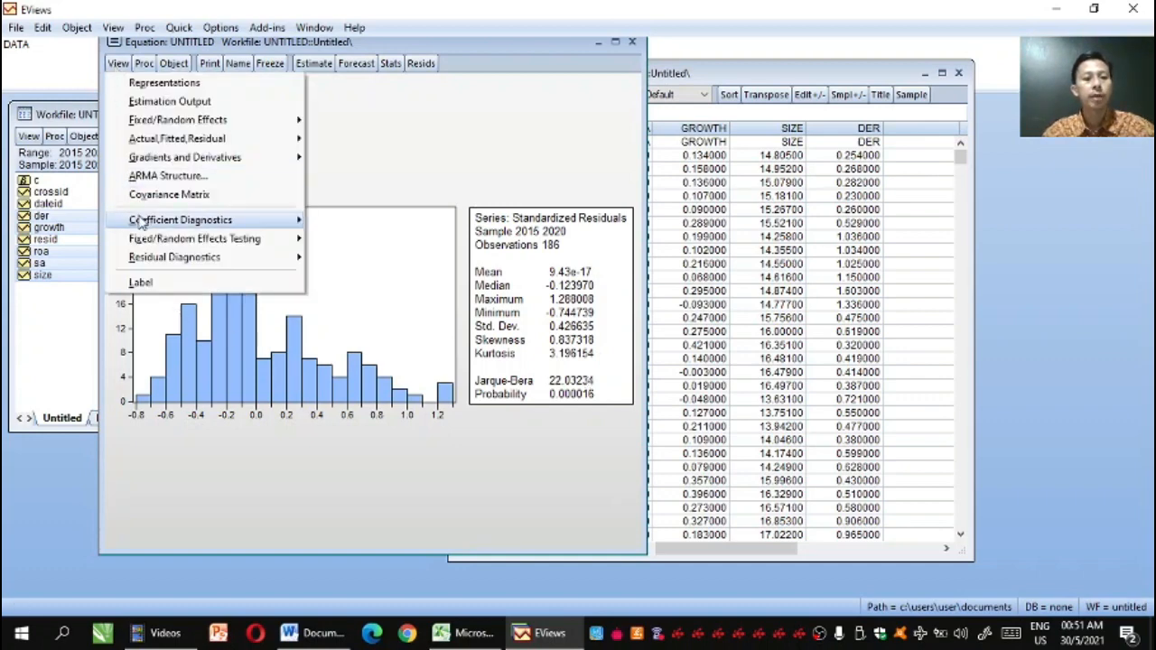
{"action": "mouse_move", "coordinate": [140, 242]}
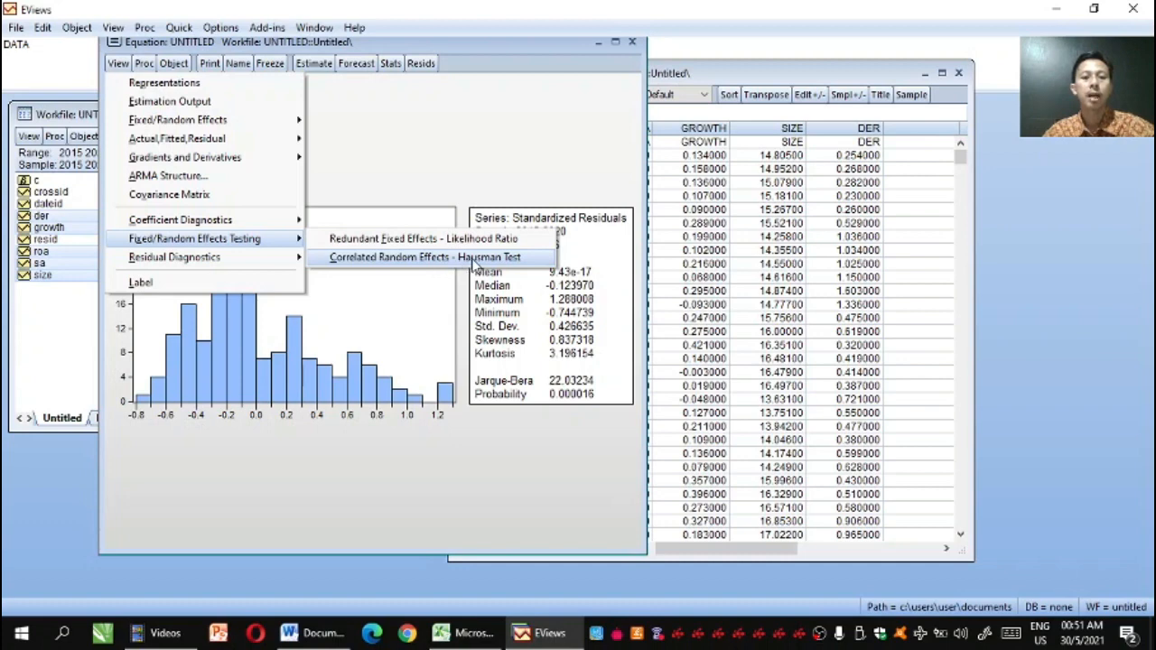
{"action": "left_click", "coordinate": [473, 261]}
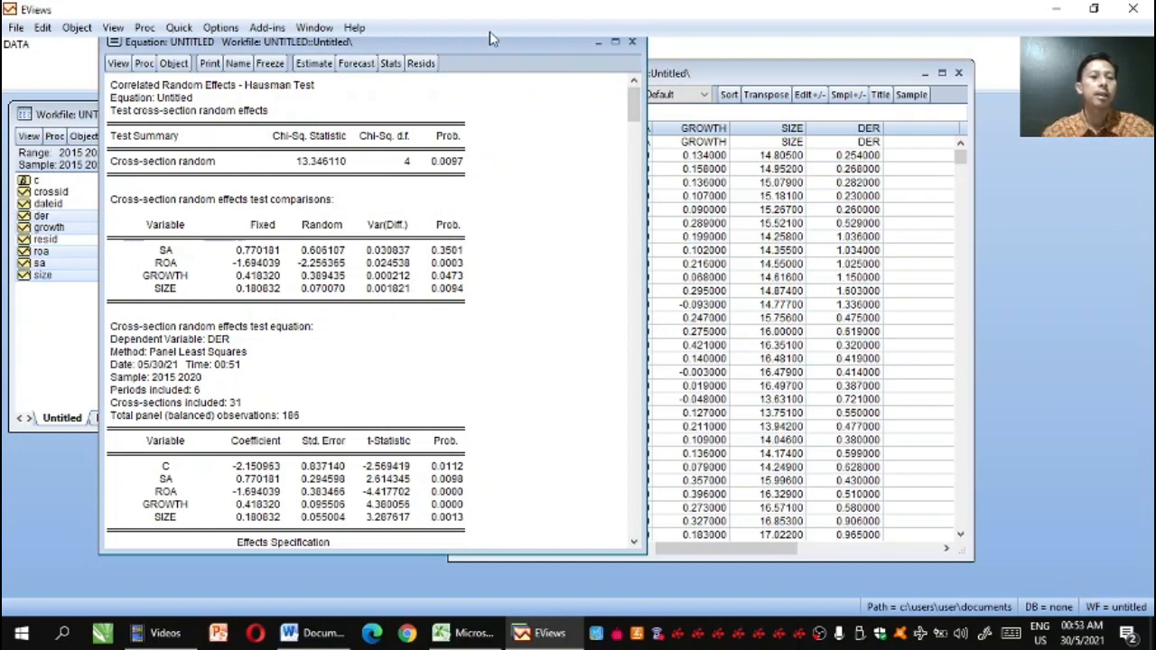
Re-estimate the DER equation with cross-section effects switched back to Fixed
{"action": "left_click", "coordinate": [304, 65]}
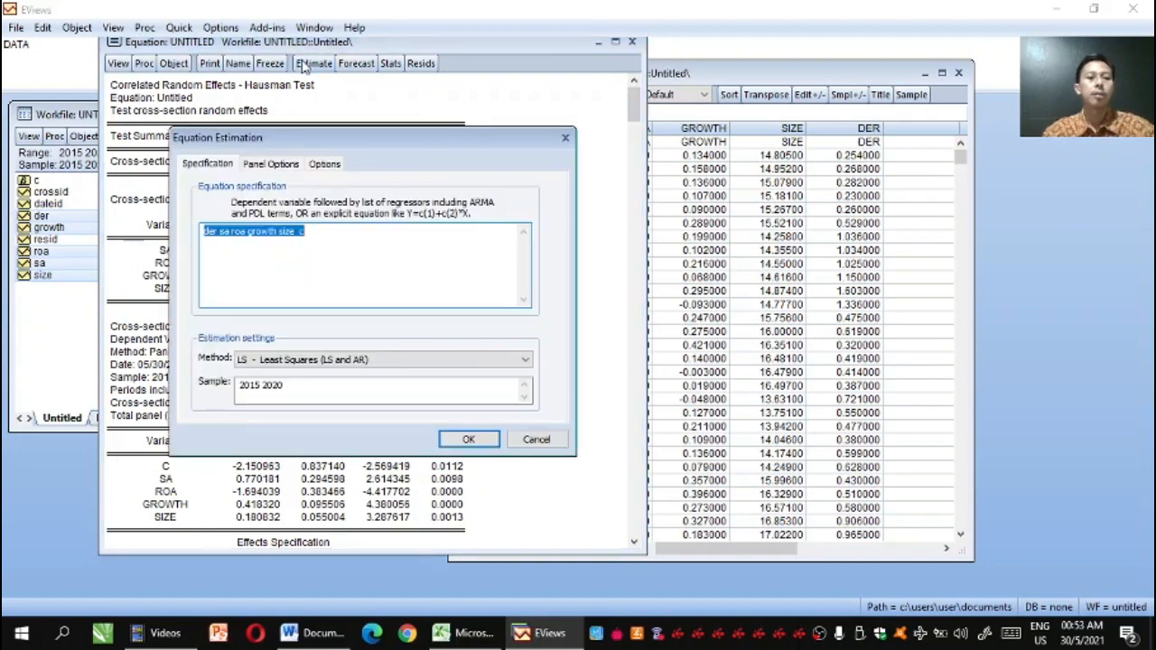
{"action": "left_click", "coordinate": [270, 168]}
{"action": "left_click", "coordinate": [353, 210]}
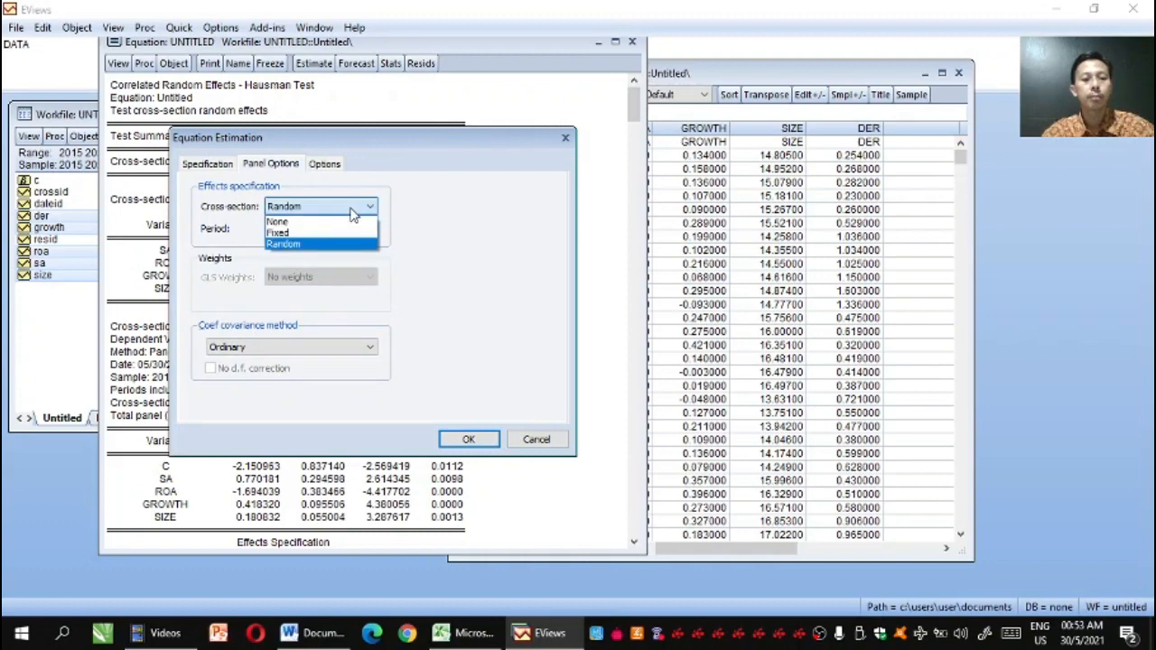
{"action": "left_click", "coordinate": [341, 233]}
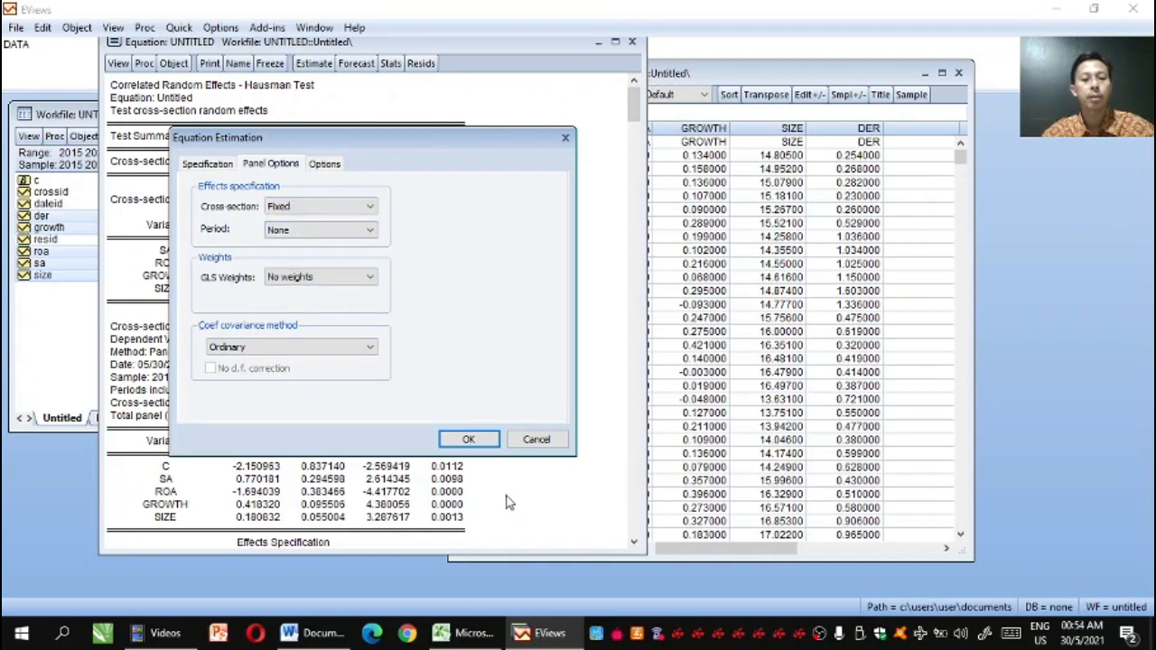
{"action": "left_click", "coordinate": [469, 439]}
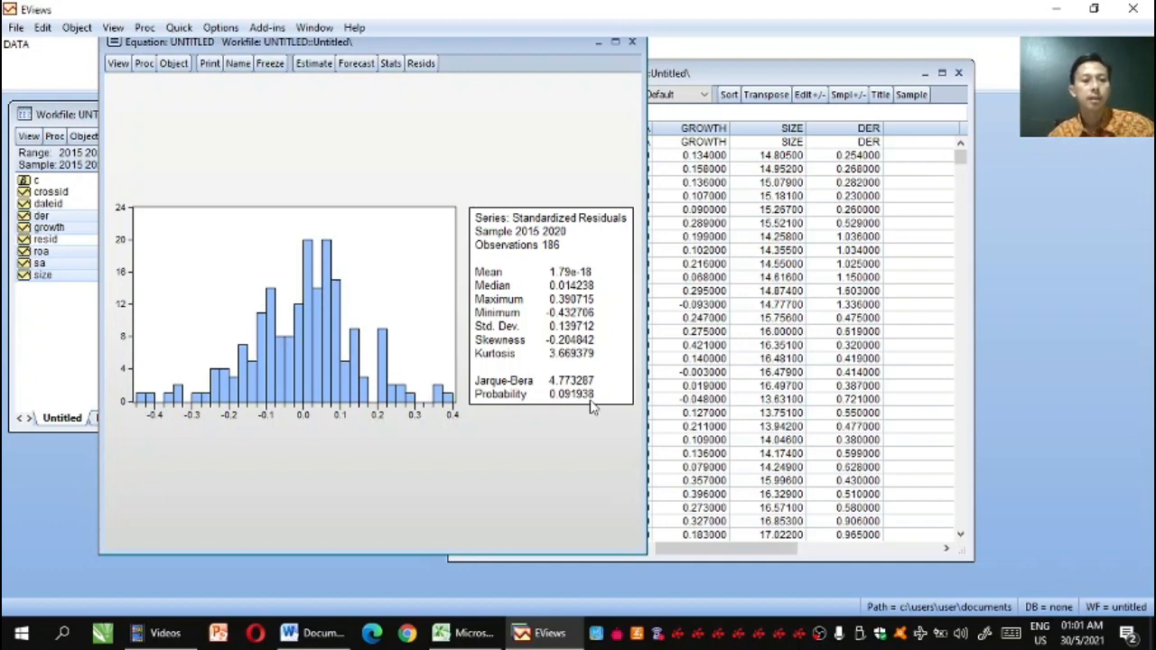
{"action": "left_click", "coordinate": [116, 68]}
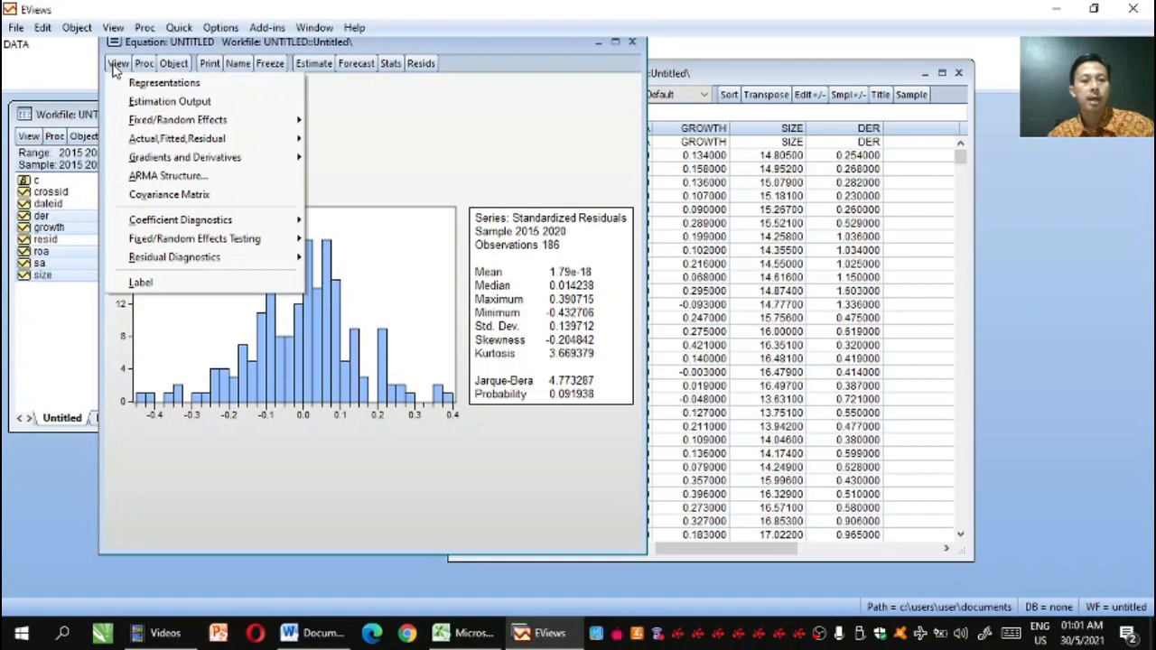
{"action": "mouse_move", "coordinate": [146, 262]}
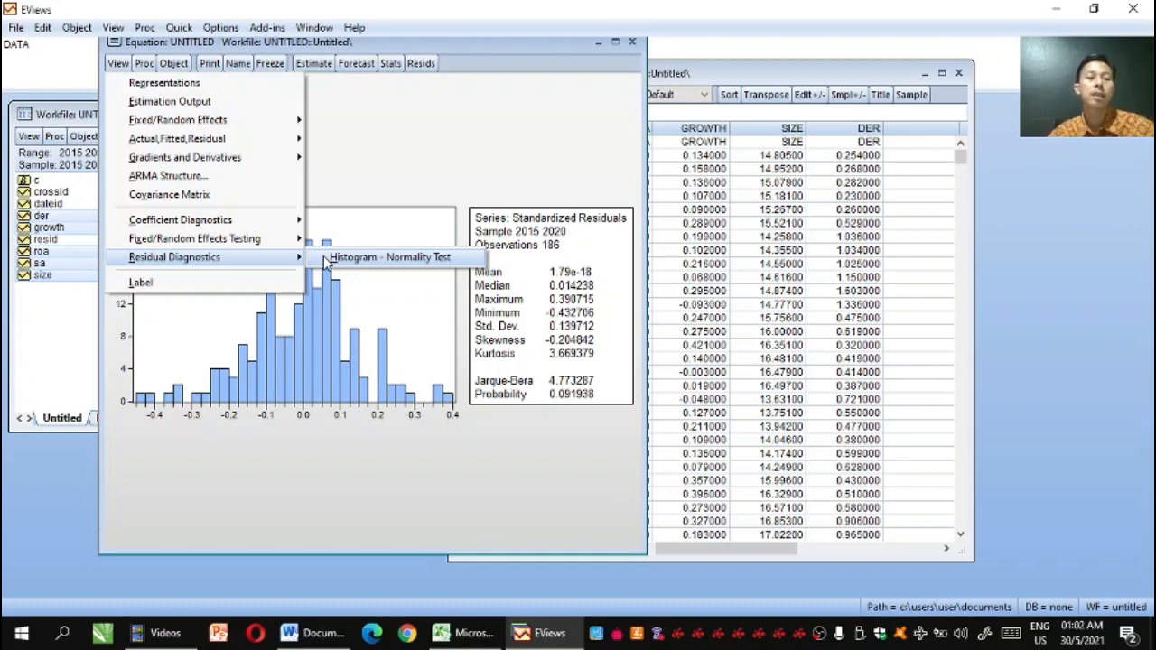
{"action": "left_click", "coordinate": [336, 185]}
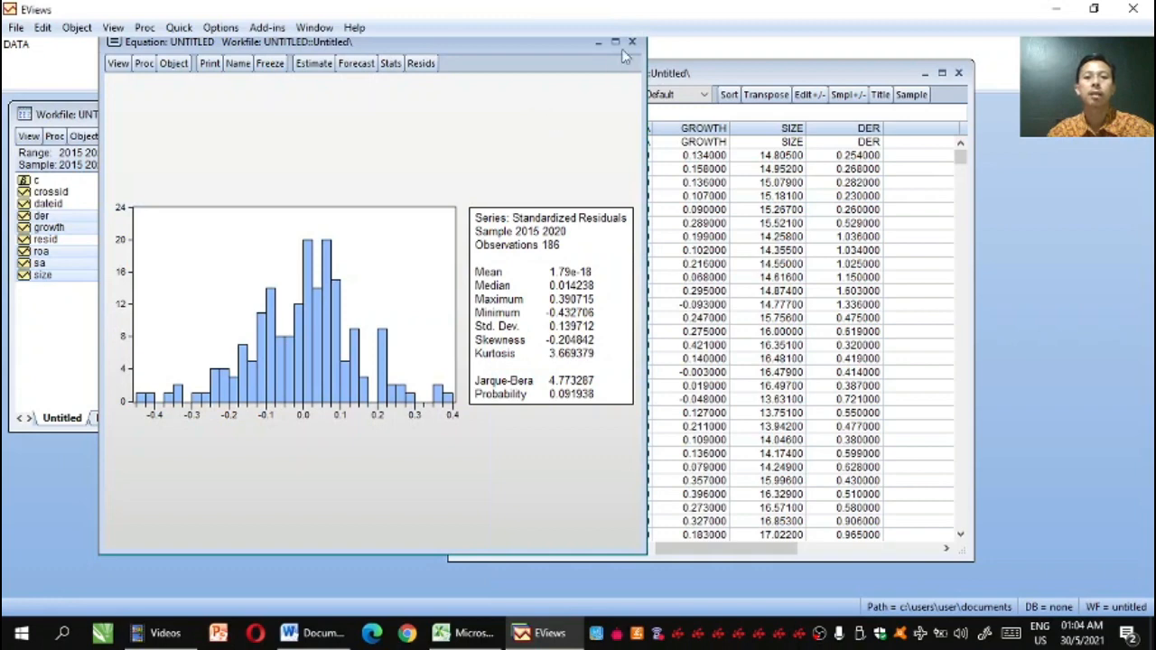
Close the equation and the workfile, deleting their untitled objects, and clear the DATA command from the command window
{"action": "left_click", "coordinate": [632, 42]}
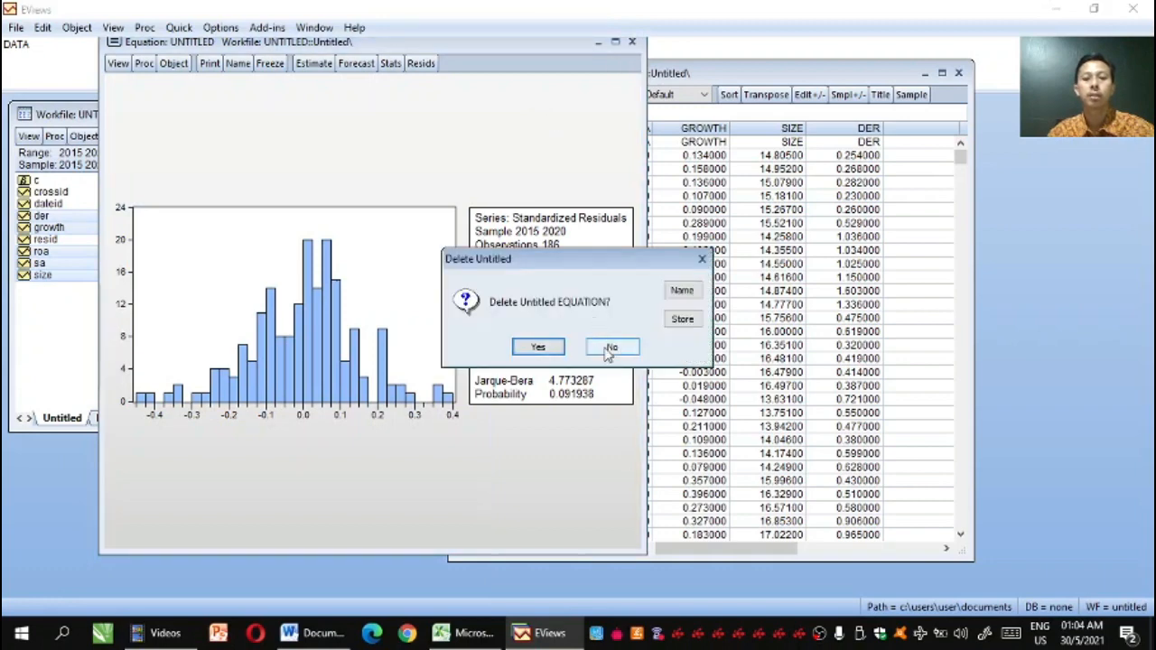
{"action": "left_click", "coordinate": [539, 348]}
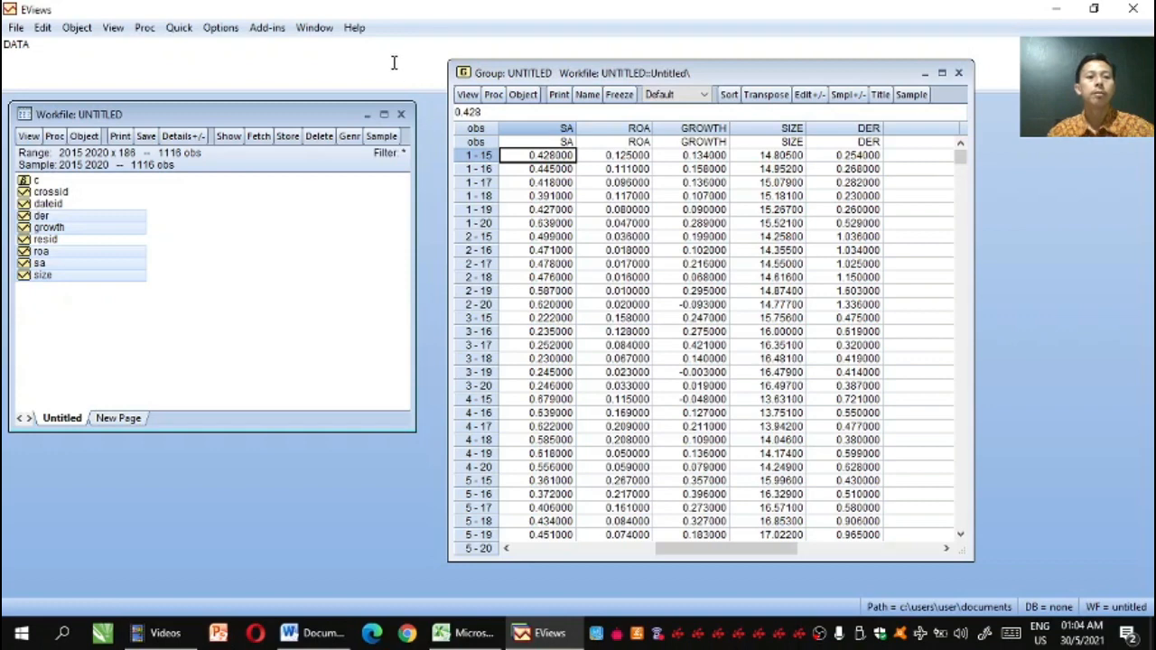
{"action": "left_click", "coordinate": [401, 114]}
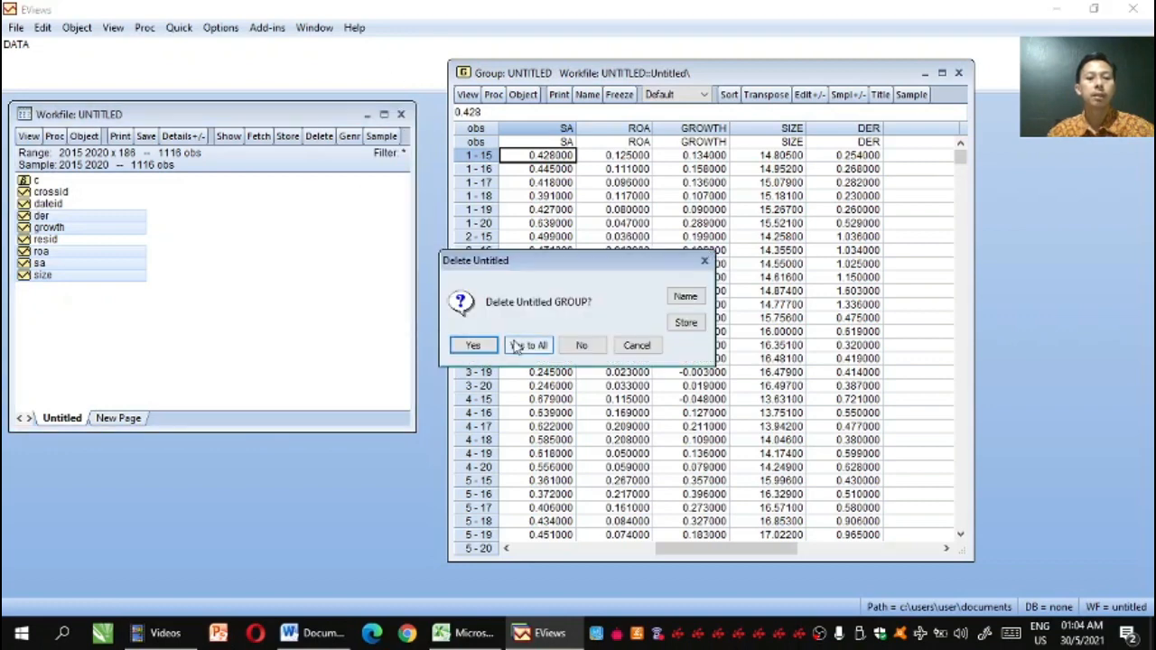
{"action": "left_click", "coordinate": [517, 349]}
{"action": "left_click", "coordinate": [583, 355]}
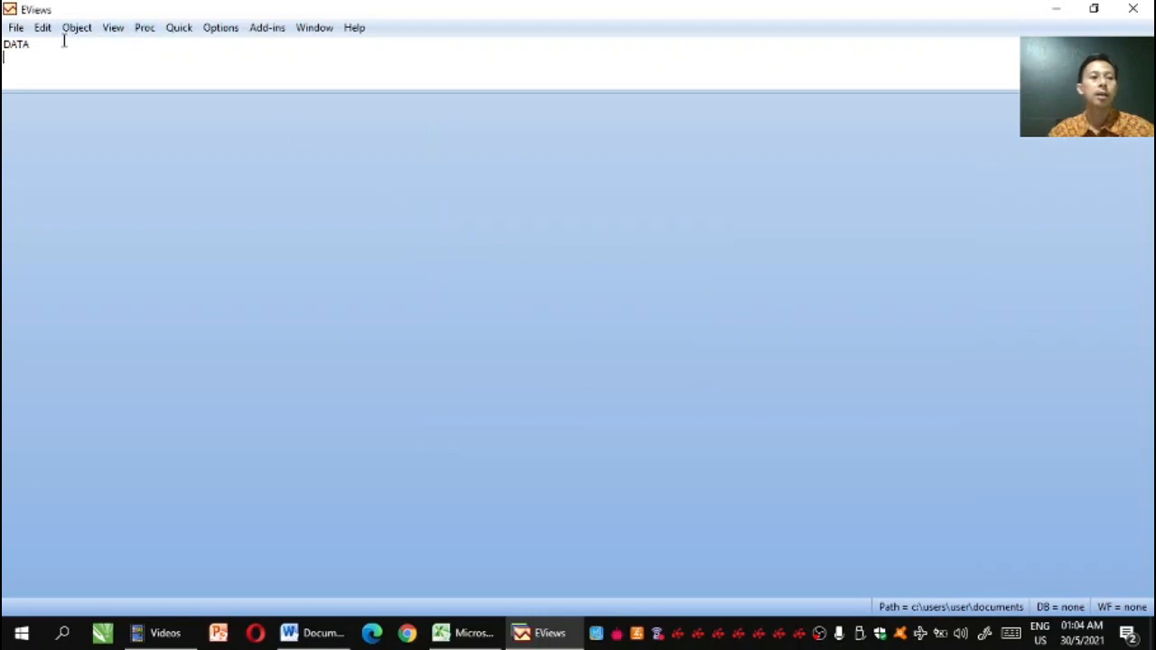
{"action": "left_click_drag", "start_coordinate": [41, 43], "coordinate": [5, 50]}
{"action": "key", "text": "Delete"}
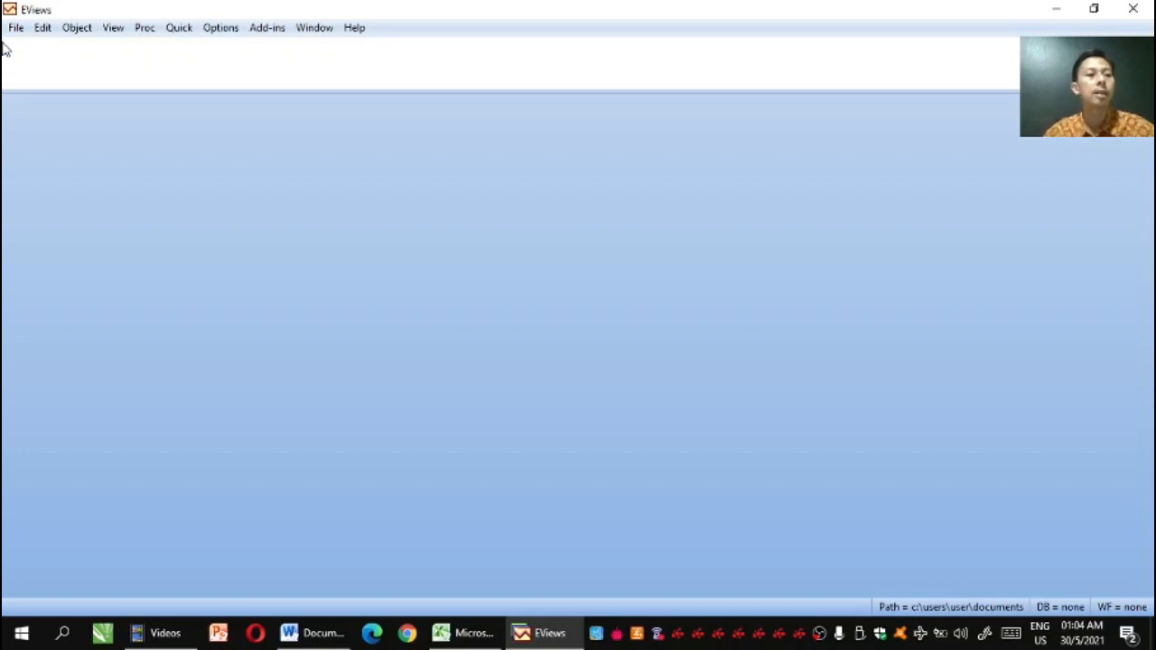
Begin creating a new workfile with the Unstructured / Undated structure type
{"action": "left_click", "coordinate": [15, 29]}
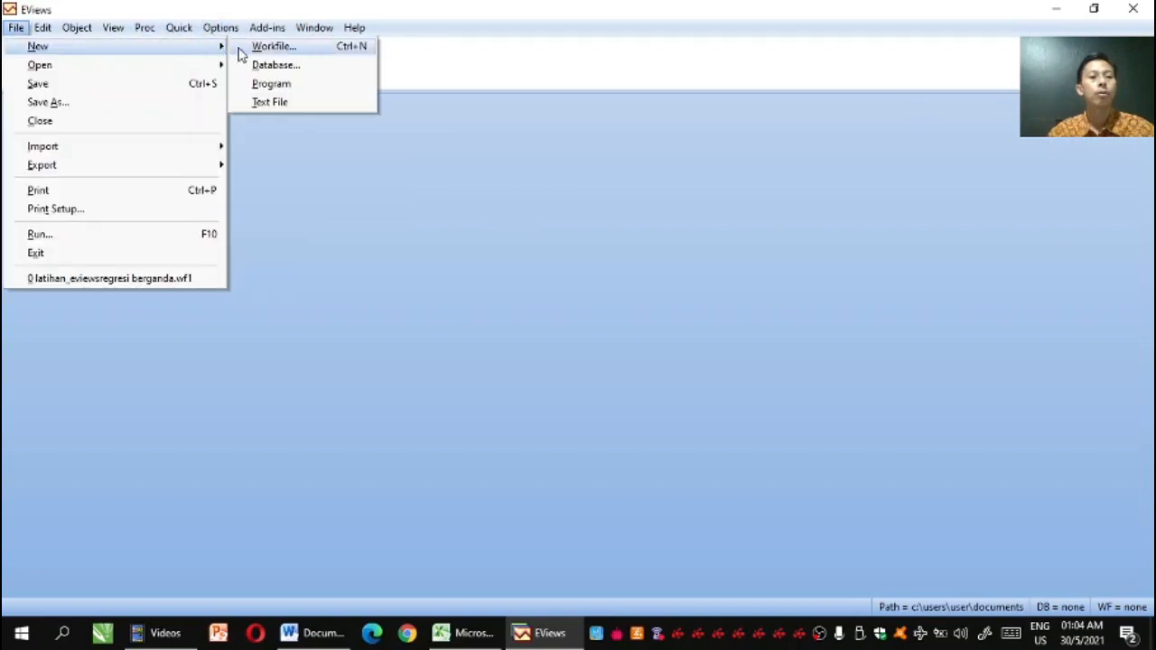
{"action": "left_click", "coordinate": [242, 45]}
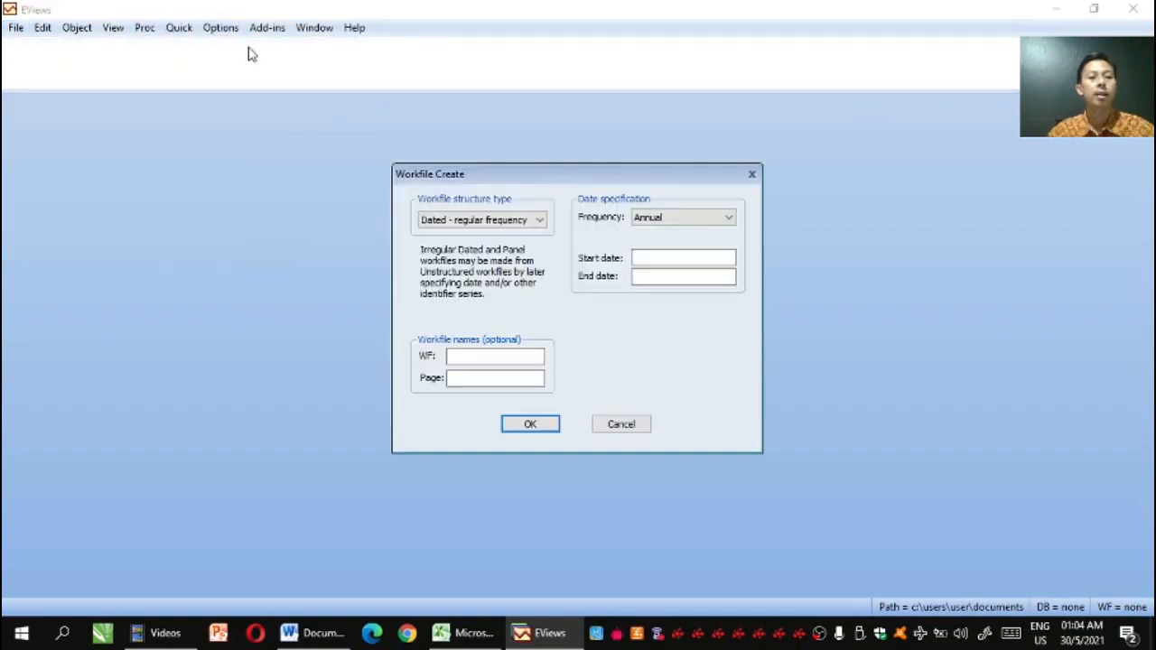
{"action": "left_click", "coordinate": [539, 222]}
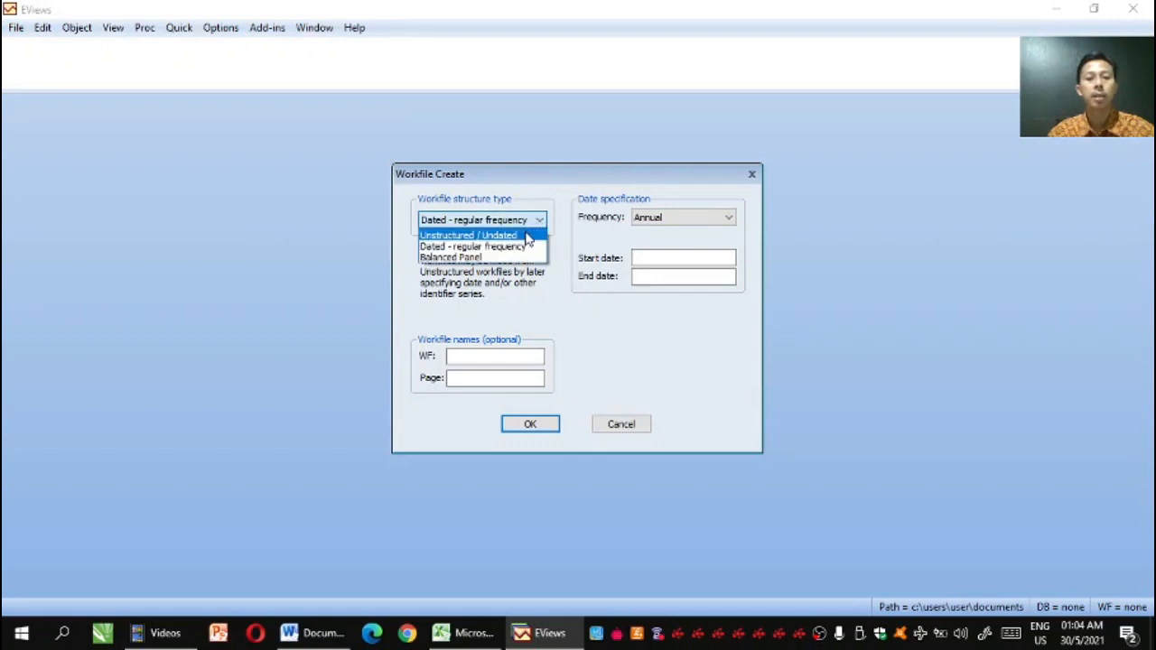
{"action": "left_click", "coordinate": [528, 236]}
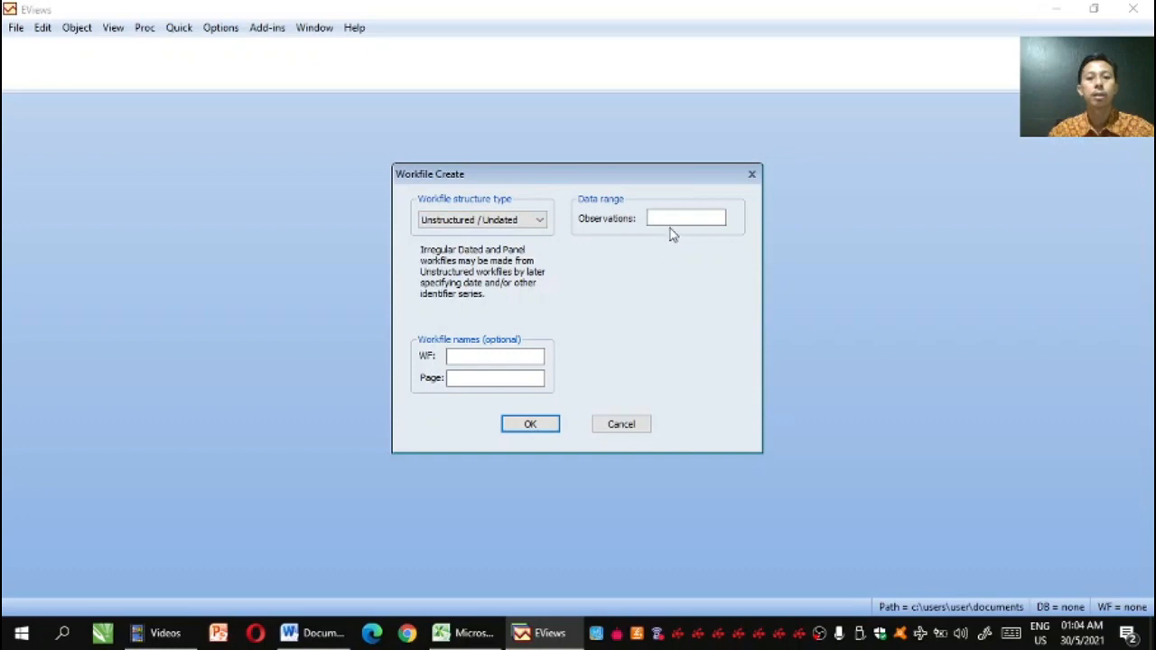
Check the last row number of the data table in Excel and create the EViews workfile with 186 observations
{"action": "left_click", "coordinate": [467, 635]}
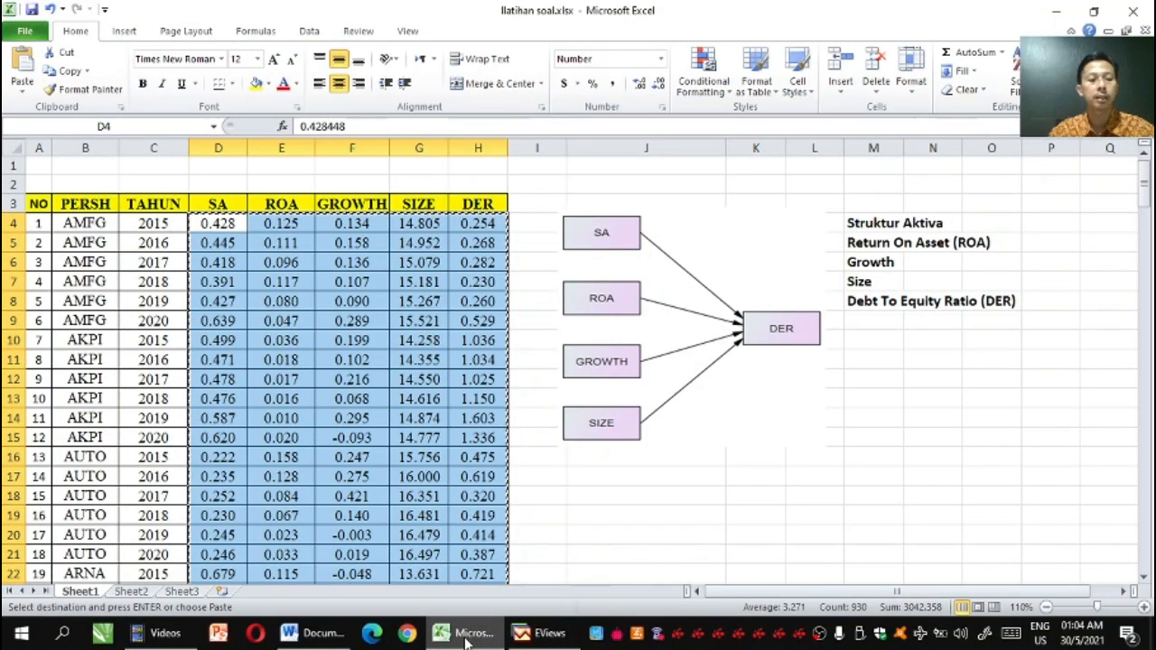
{"action": "left_click_drag", "start_coordinate": [1144, 185], "coordinate": [1144, 204]}
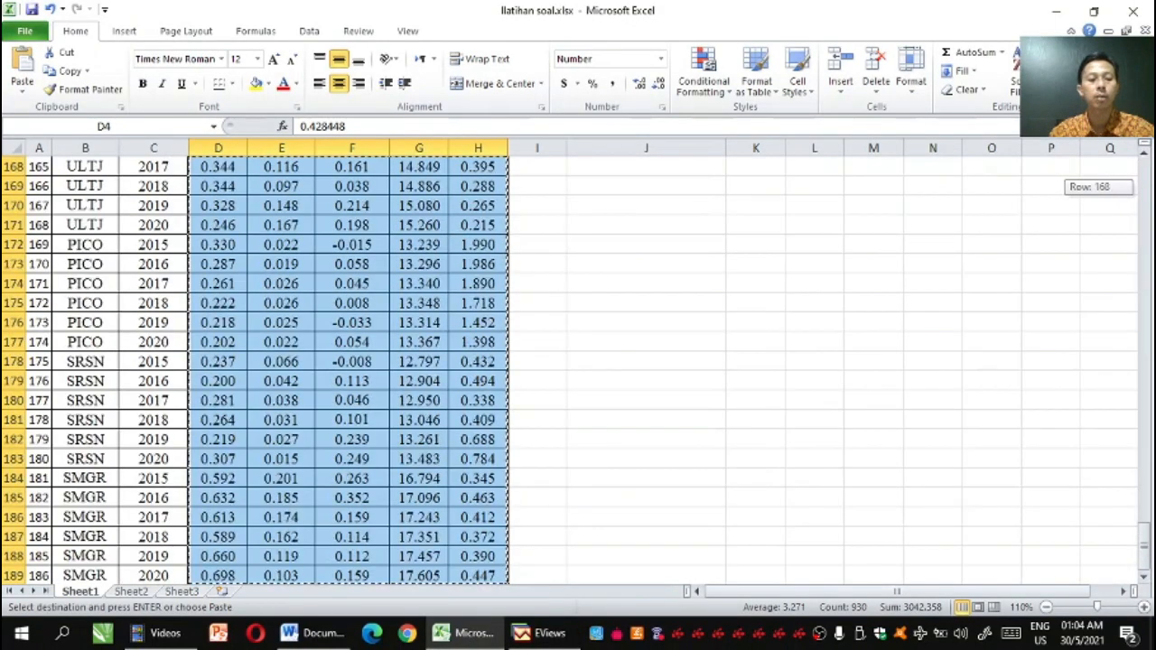
{"action": "left_click", "coordinate": [549, 632]}
{"action": "left_click", "coordinate": [674, 217]}
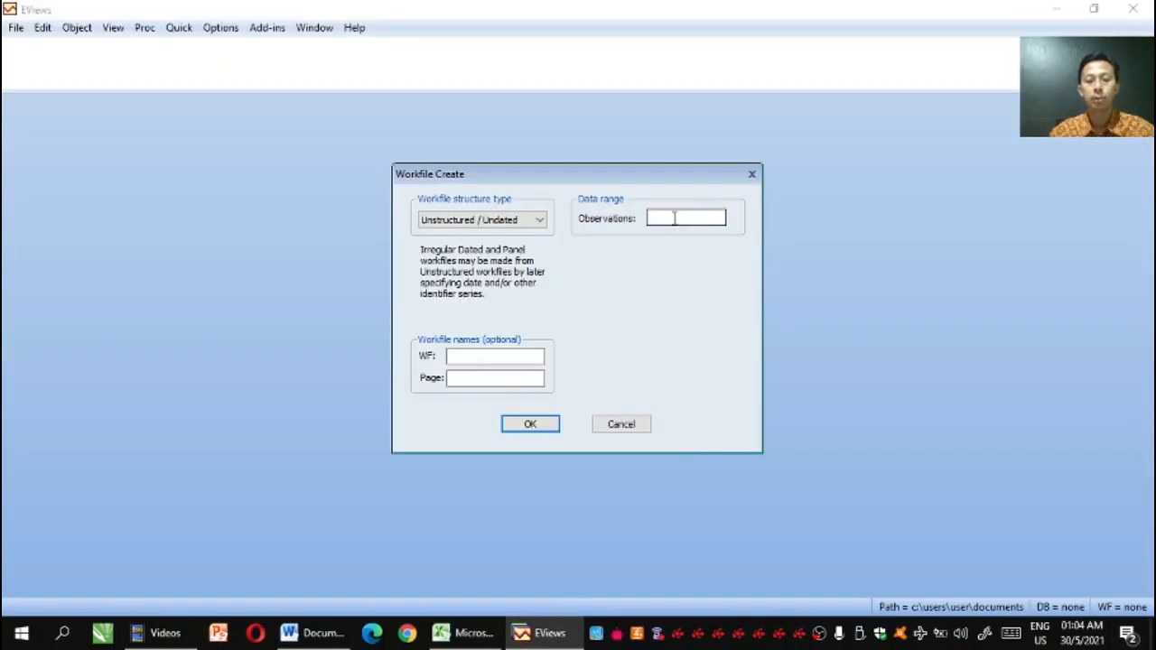
{"action": "type", "text": "186"}
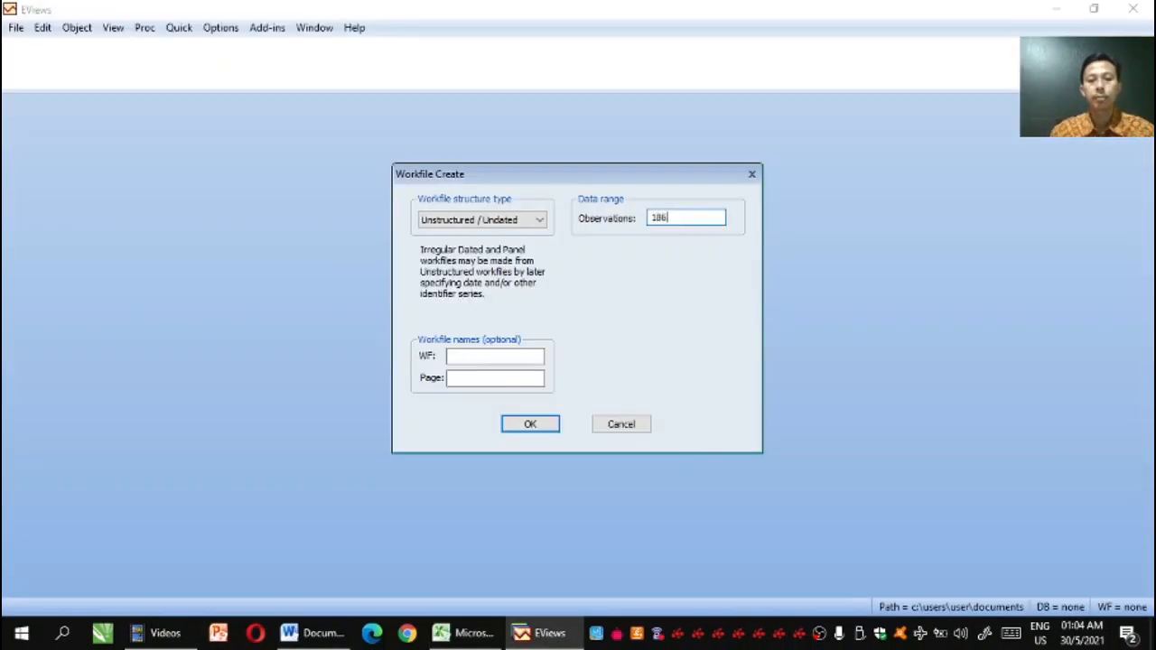
{"action": "left_click", "coordinate": [542, 420]}
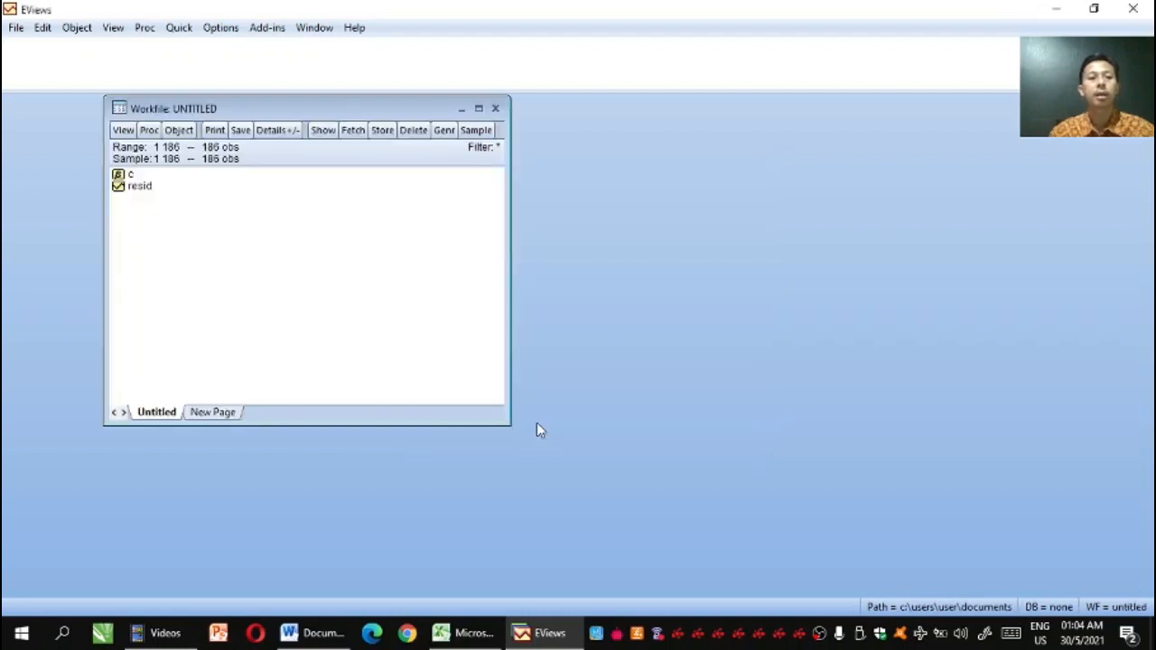
Open an empty group with the DATA command and paste the SA to DER values copied from Excel, including the series-name row
{"action": "type", "text": "DATA"}
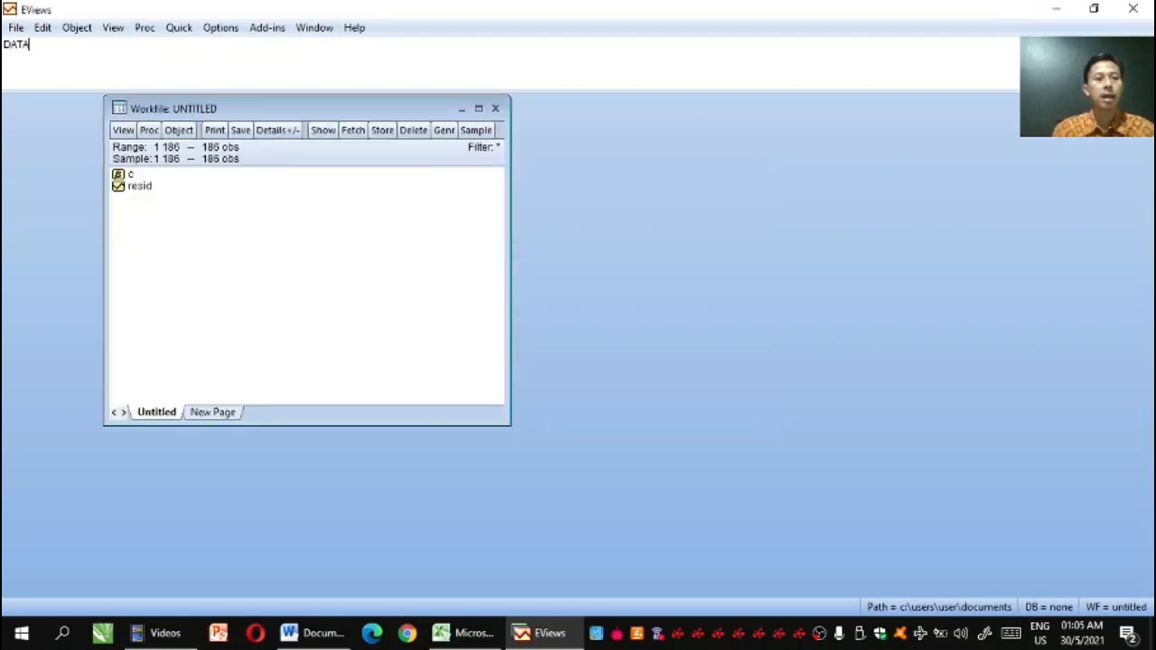
{"action": "key", "text": "Return"}
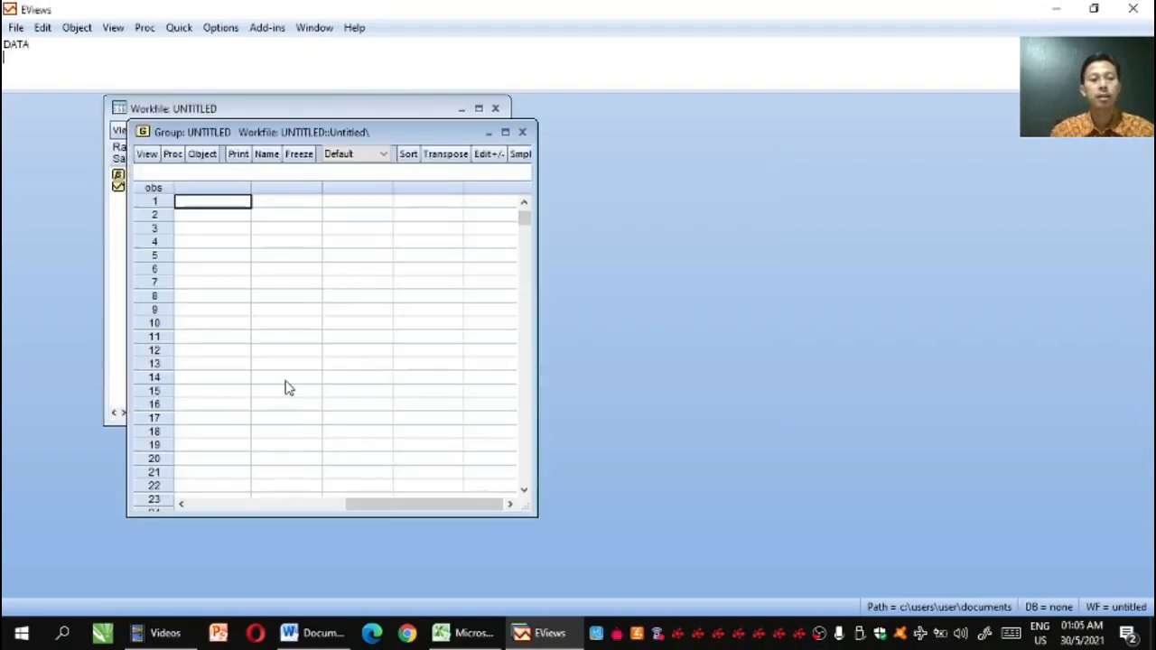
{"action": "left_click", "coordinate": [465, 632]}
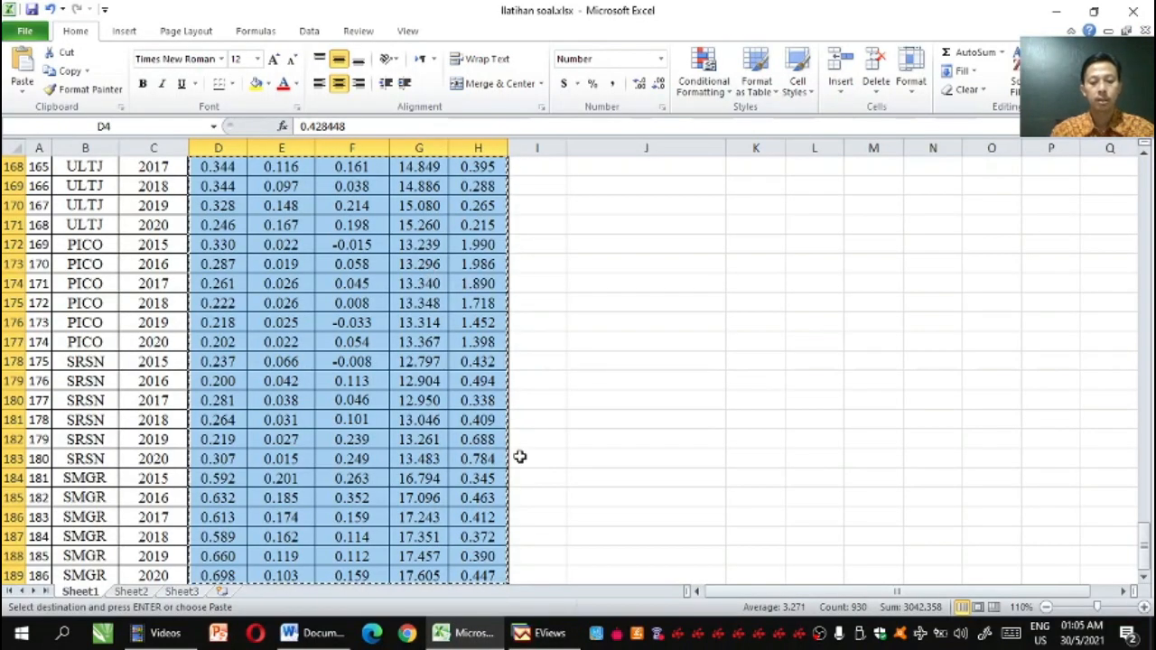
{"action": "left_click", "coordinate": [549, 633]}
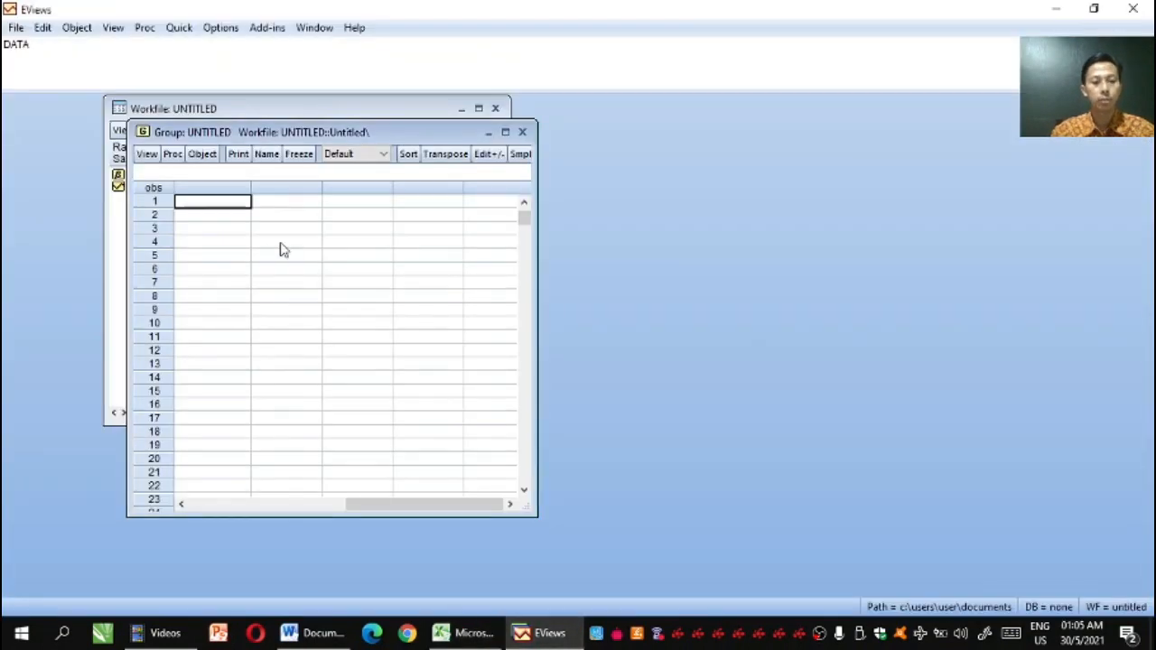
{"action": "left_click_drag", "start_coordinate": [523, 222], "coordinate": [480, 191]}
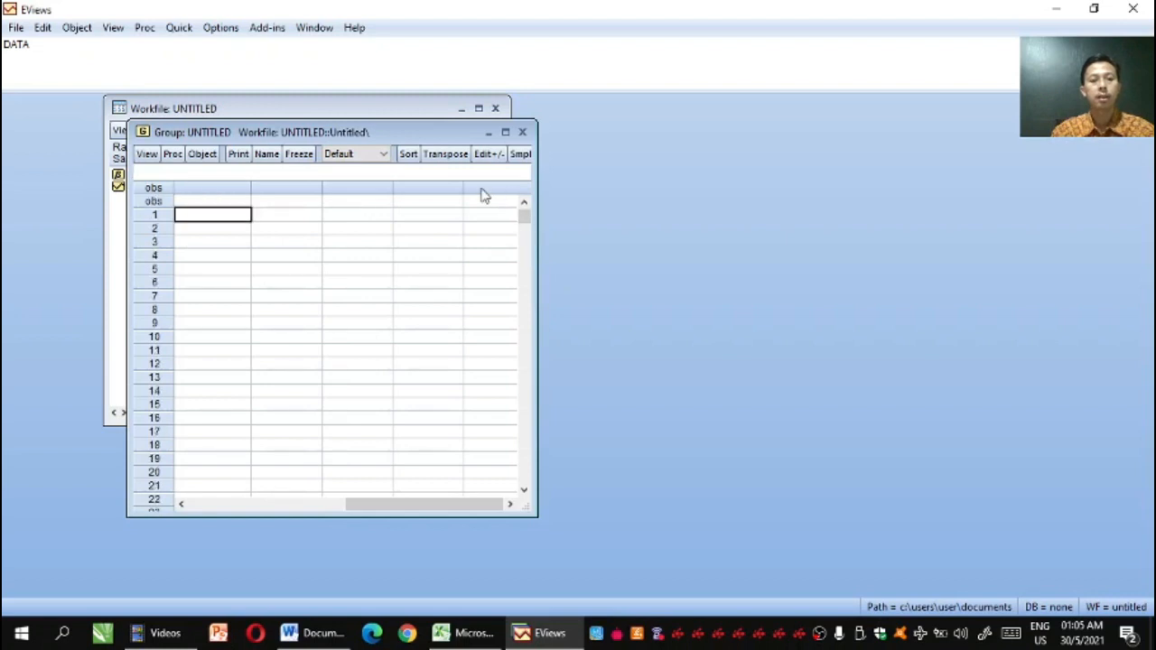
{"action": "key", "text": "ctrl+v"}
Rename the first pasted series, SER01, as SA
{"action": "left_click", "coordinate": [234, 202]}
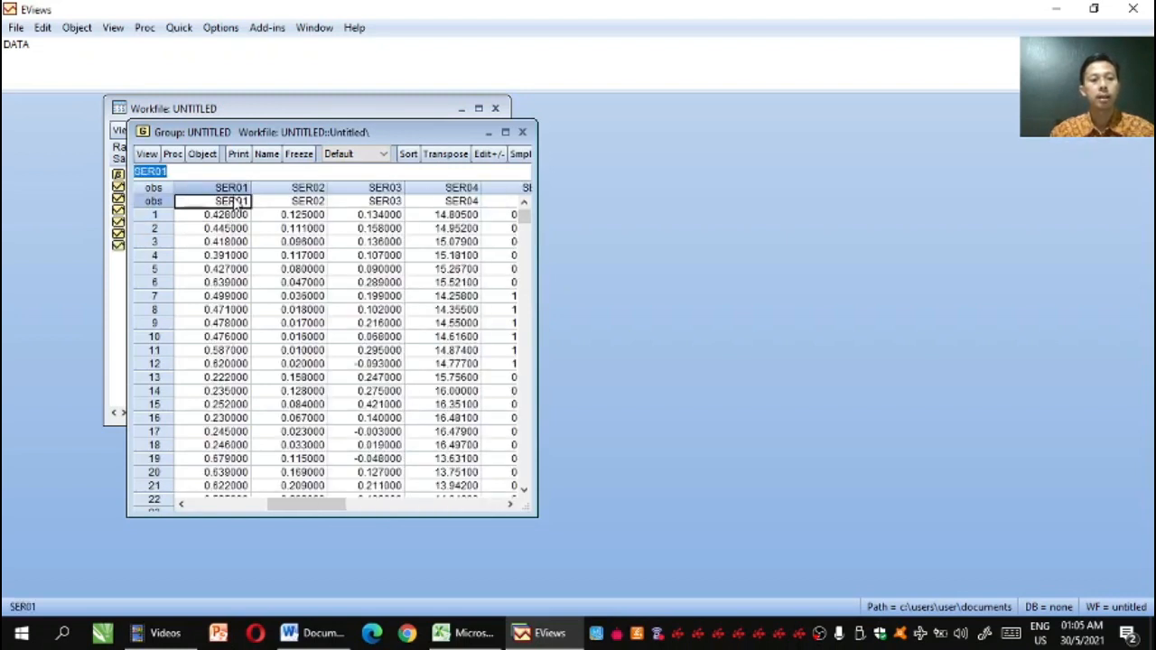
{"action": "type", "text": "SA"}
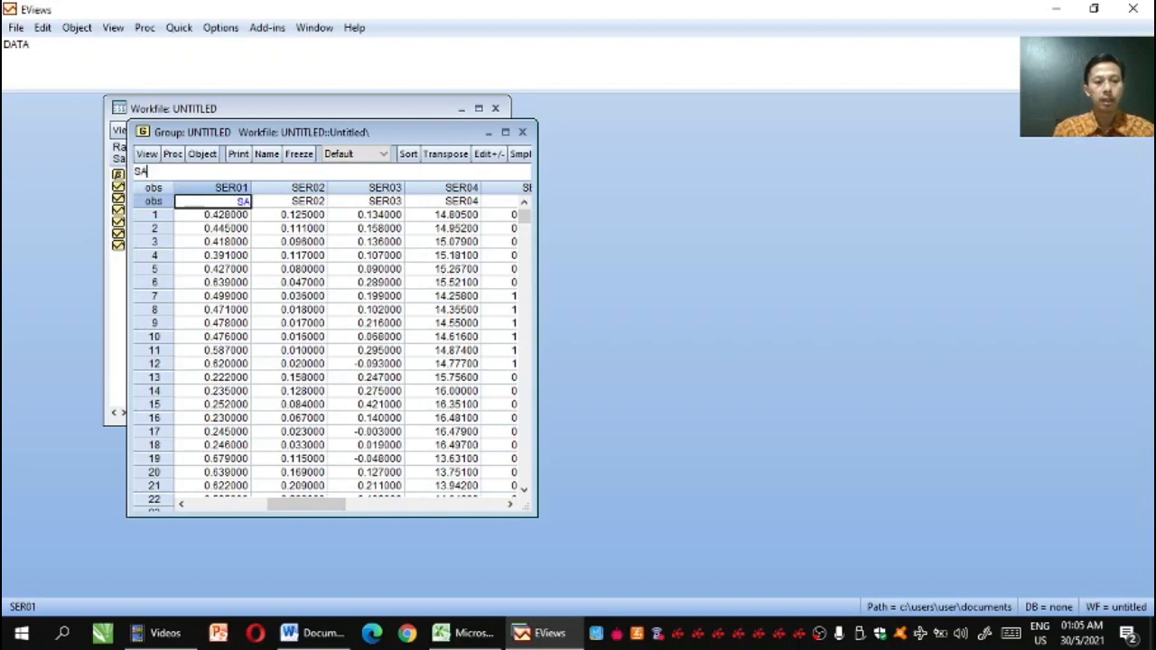
{"action": "key", "text": "Return"}
Rename the second and third pasted series, SER02 and SER03, as ROA and GROWTH
{"action": "key", "text": "Return"}
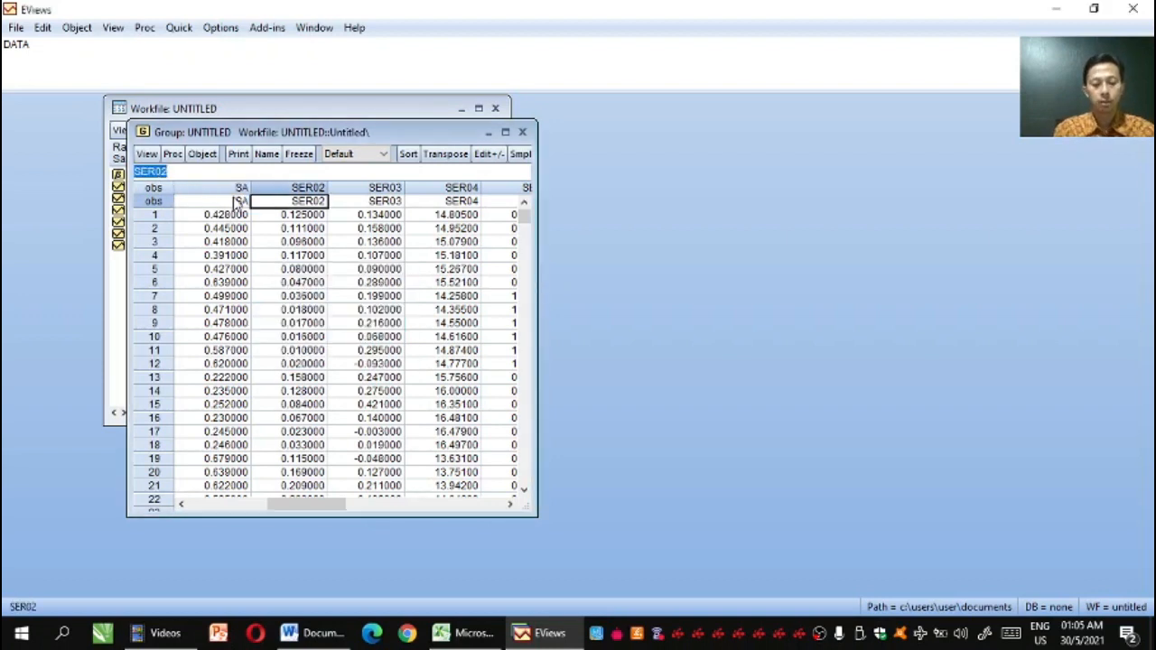
{"action": "type", "text": "ROA"}
{"action": "key", "text": "Return"}
{"action": "key", "text": "Return"}
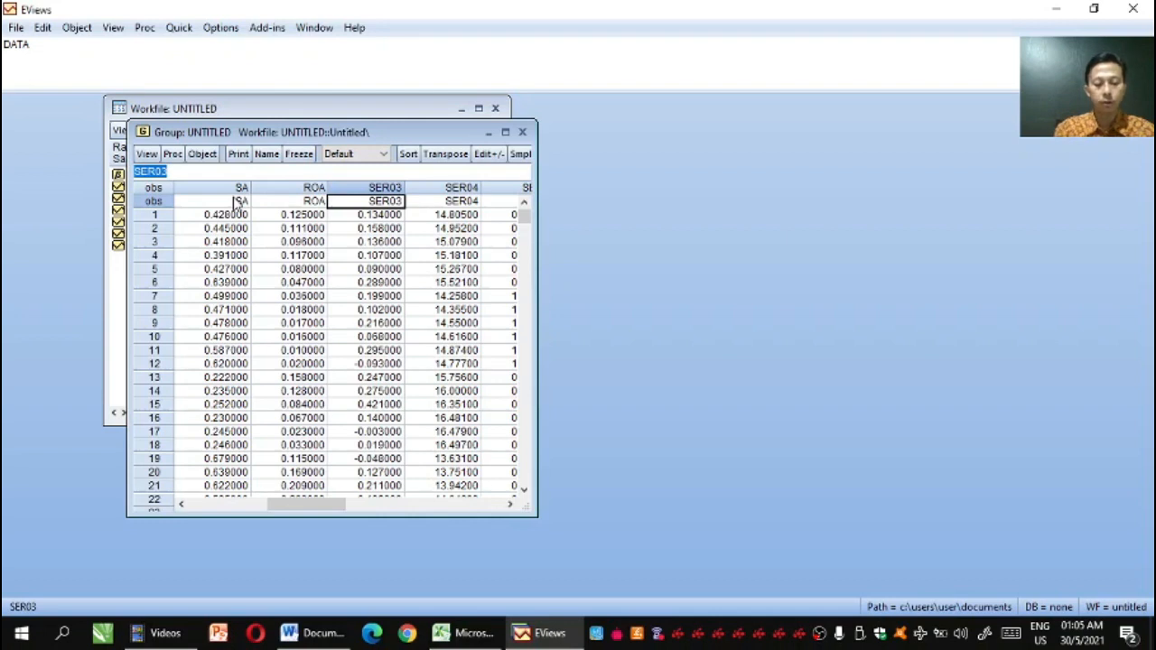
{"action": "type", "text": "GROU"}
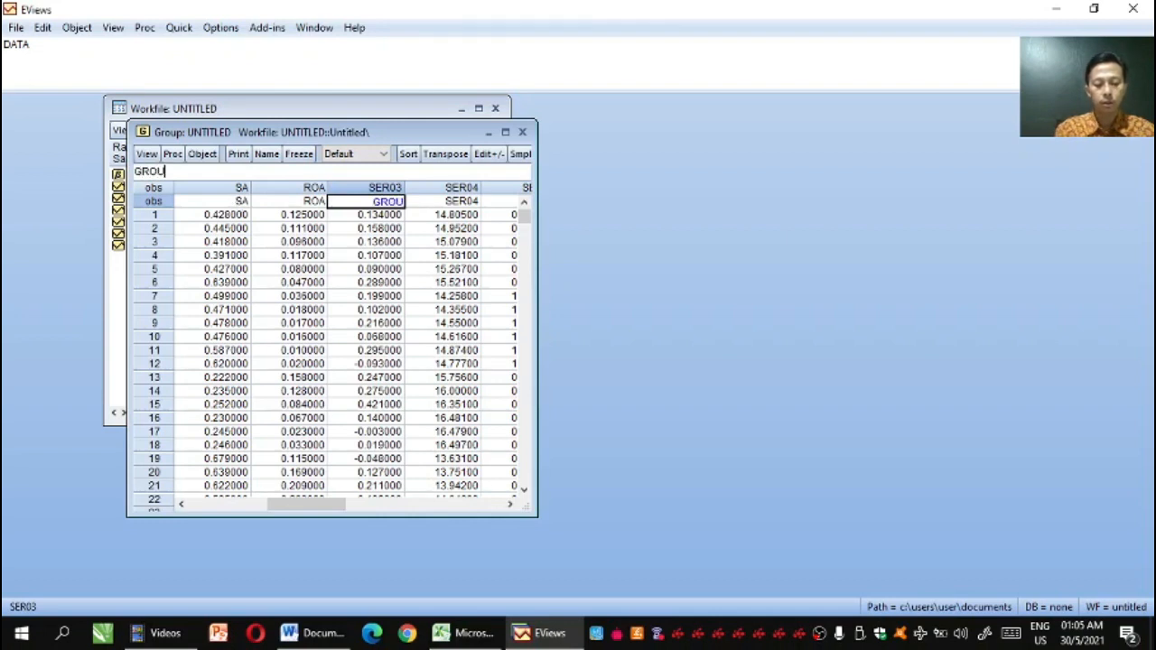
{"action": "key", "text": "BackSpace"}
{"action": "type", "text": "WTH"}
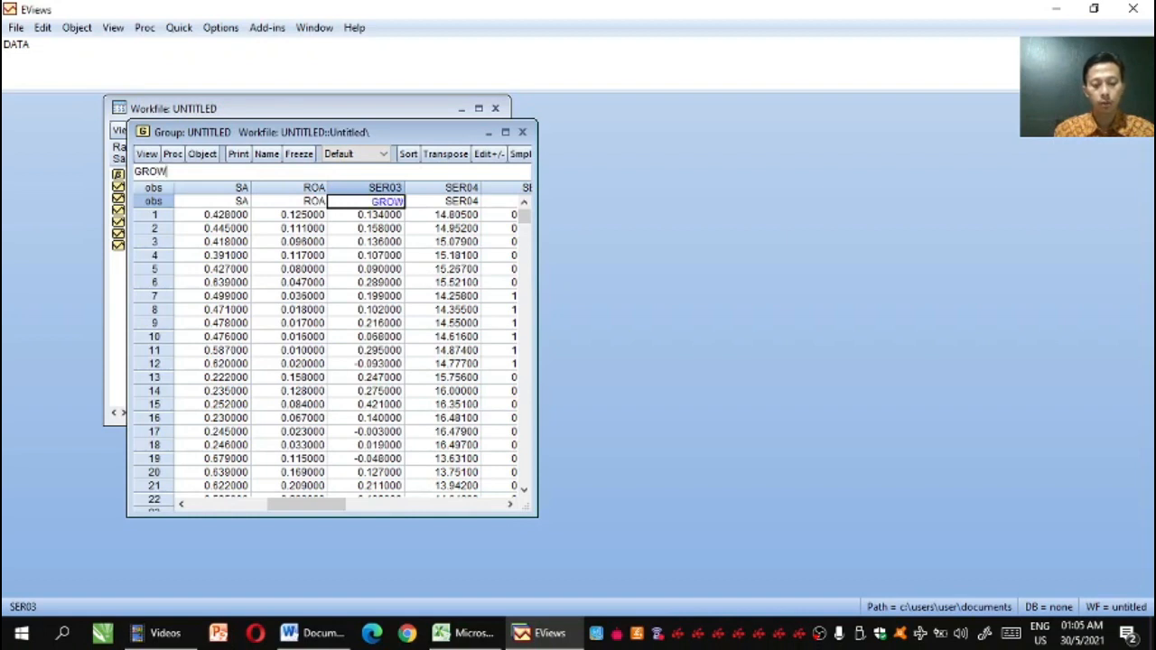
{"action": "key", "text": "Return"}
{"action": "key", "text": "Return"}
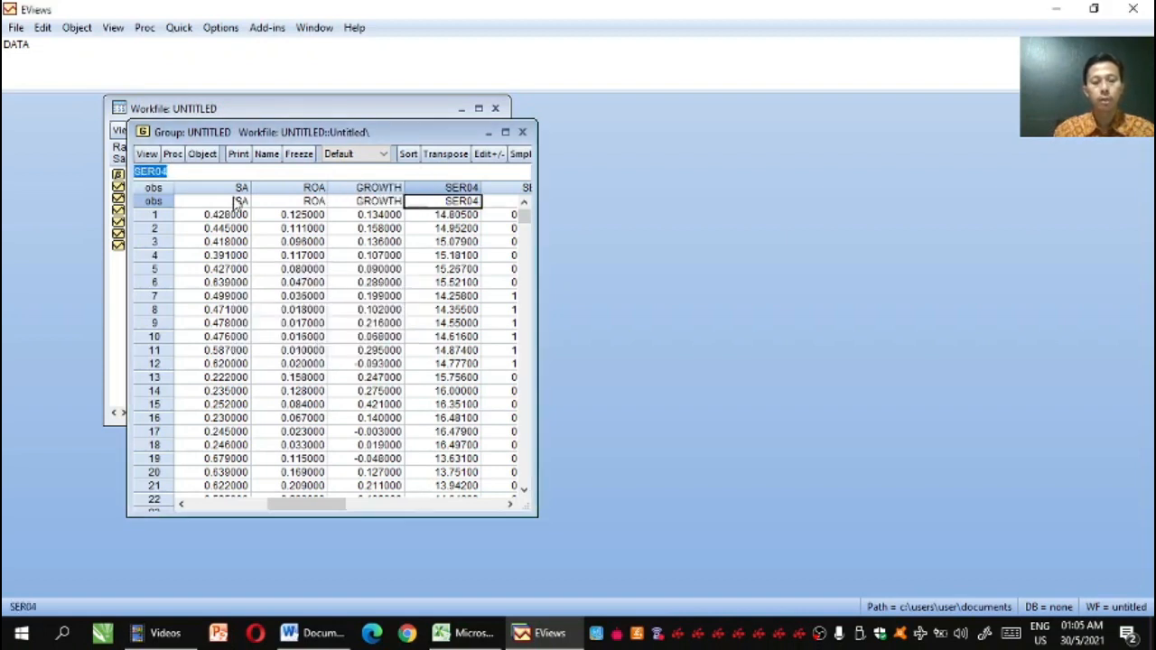
Rename the fourth pasted series, SER04, as DEE
{"action": "type", "text": "DEE"}
{"action": "key", "text": "Return"}
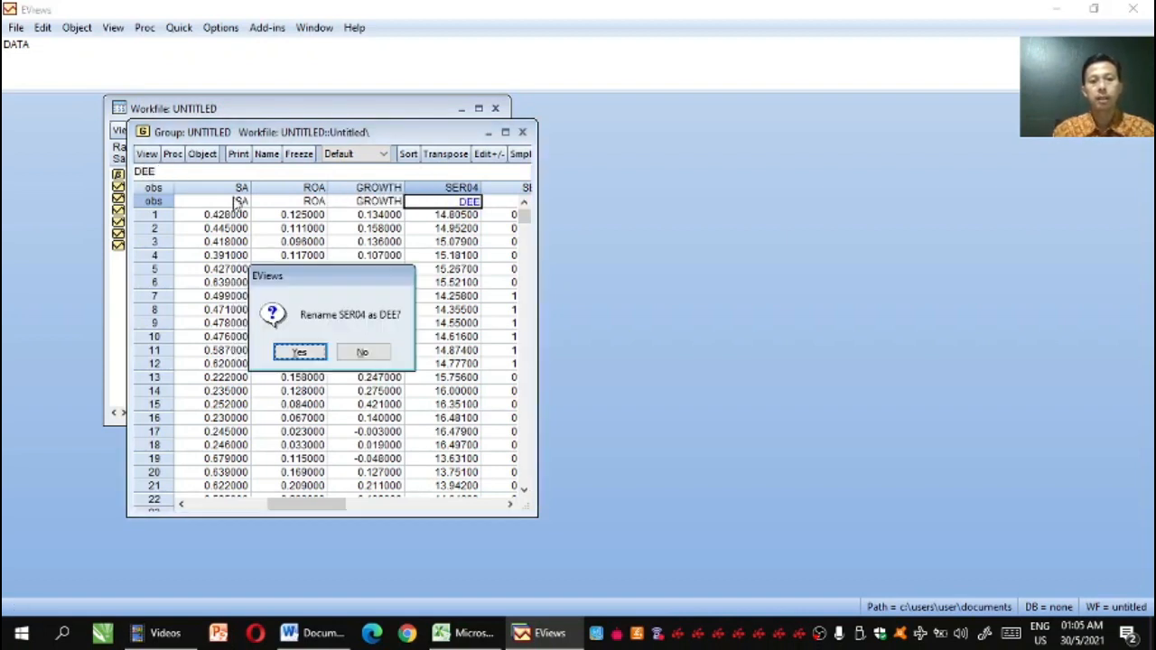
{"action": "key", "text": "Return"}
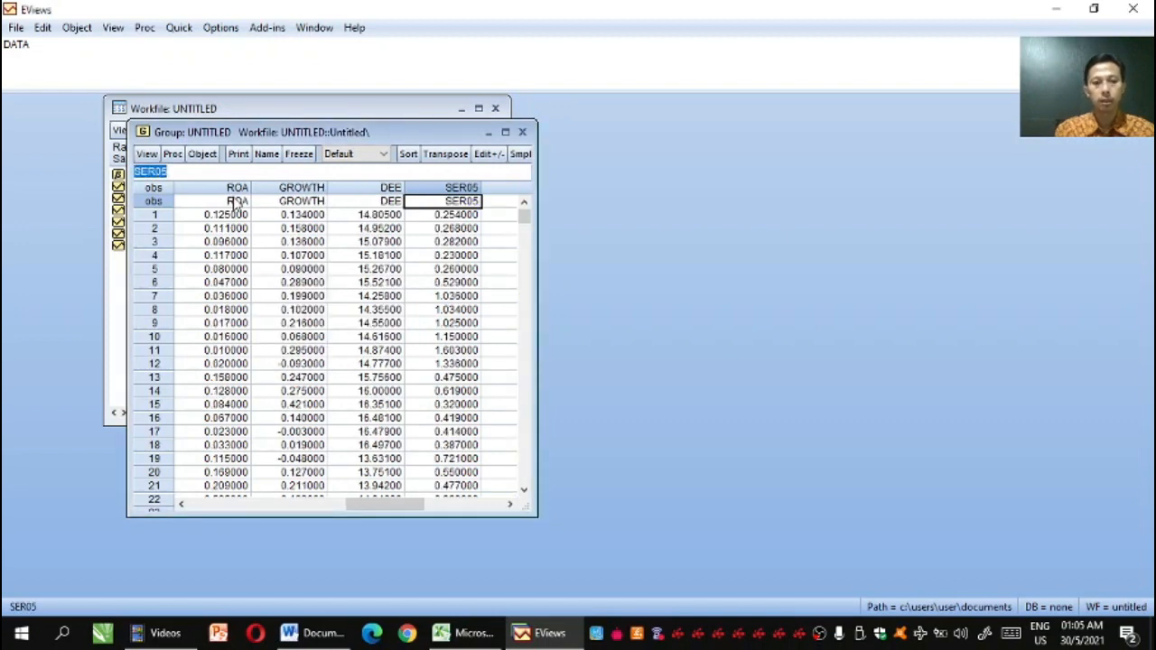
Rename the fourth series, DEE, as SIZE and the fifth series, SER05, as DER
{"action": "key", "text": "Left"}
{"action": "type", "text": "SIZE"}
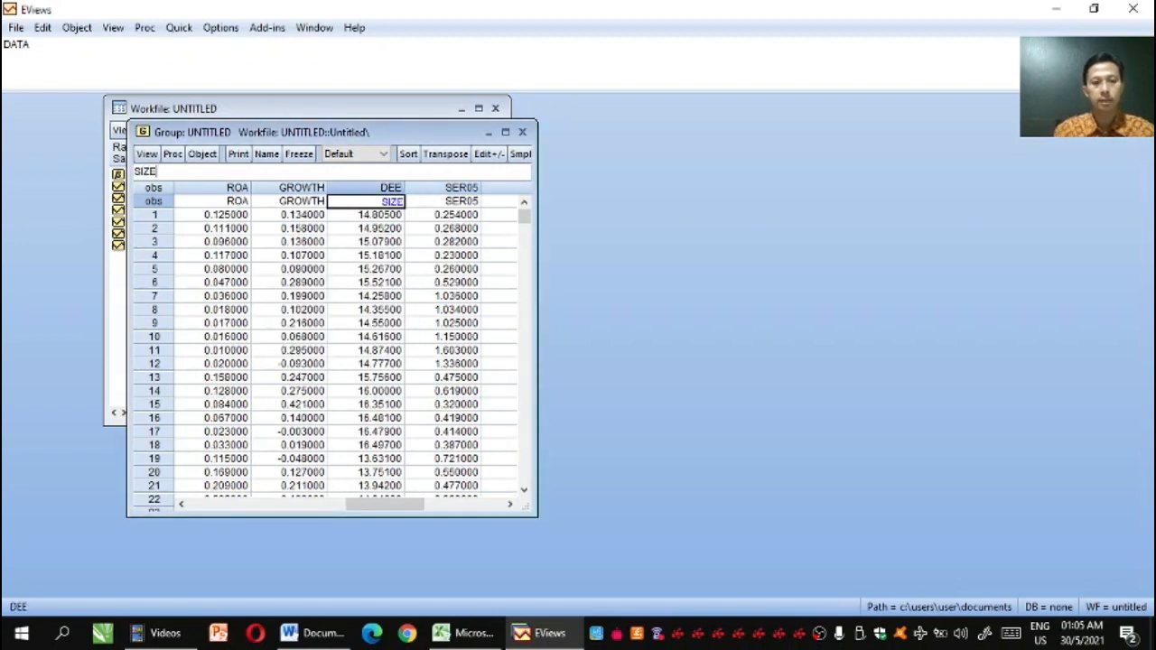
{"action": "key", "text": "Return"}
{"action": "key", "text": "Return"}
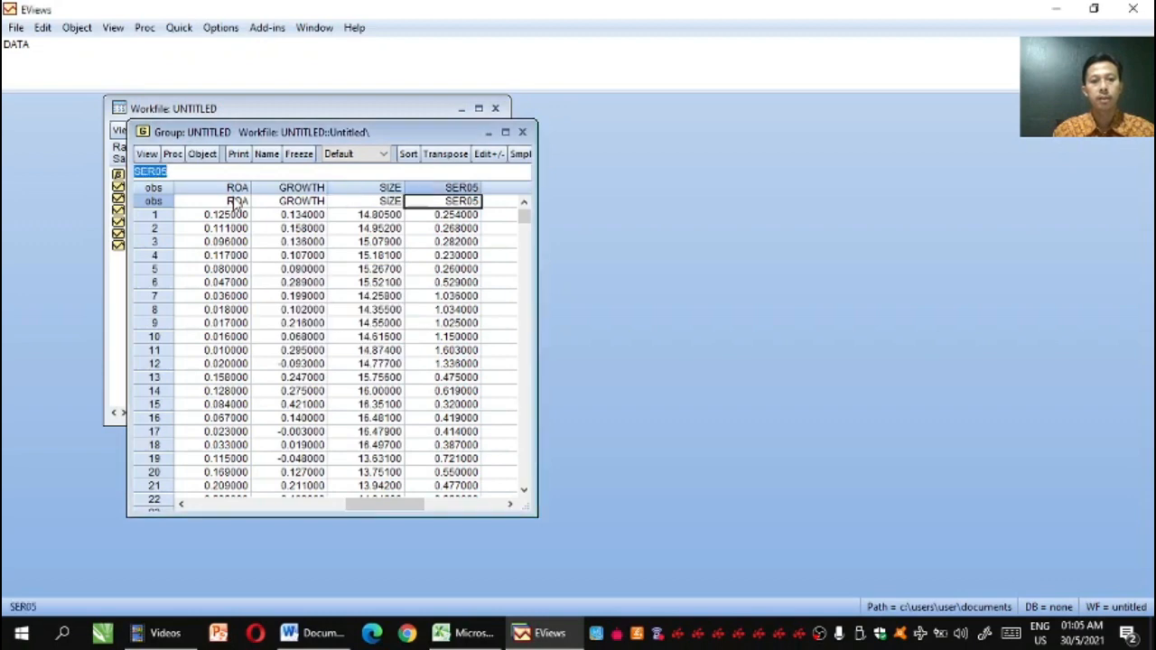
{"action": "type", "text": "SA"}
{"action": "key", "text": "Return"}
{"action": "key", "text": "Return"}
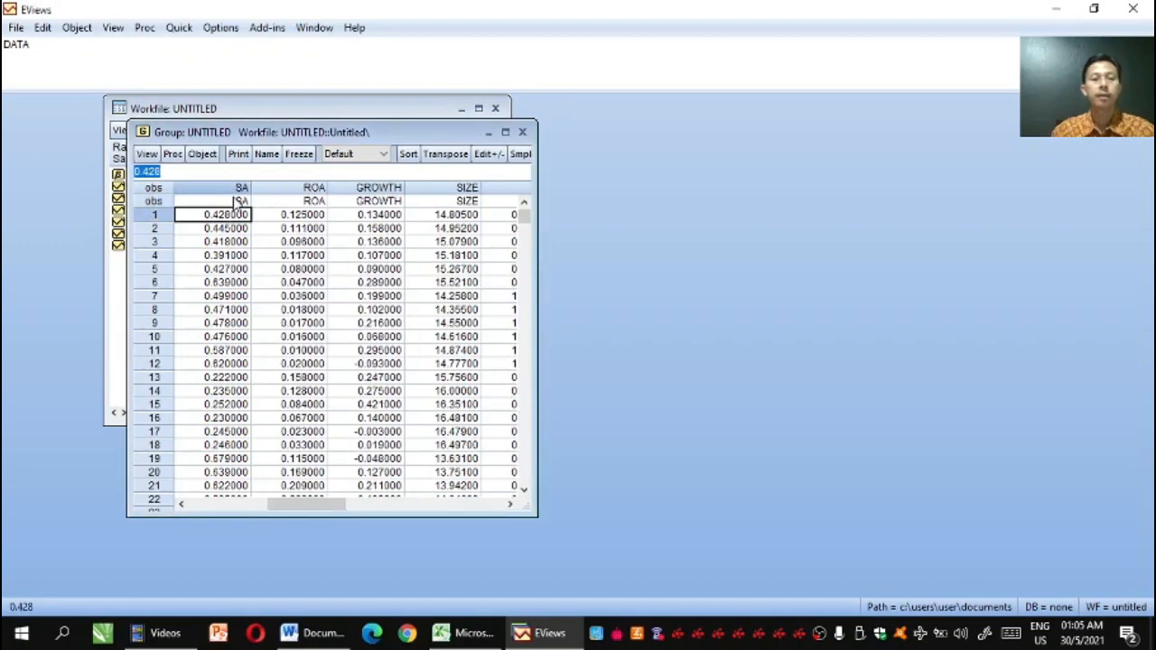
Estimate a least squares equation of DER on SA, ROA, GROWTH, SIZE and a constant over sample 1 186
{"action": "left_click_drag", "start_coordinate": [244, 132], "coordinate": [514, 124]}
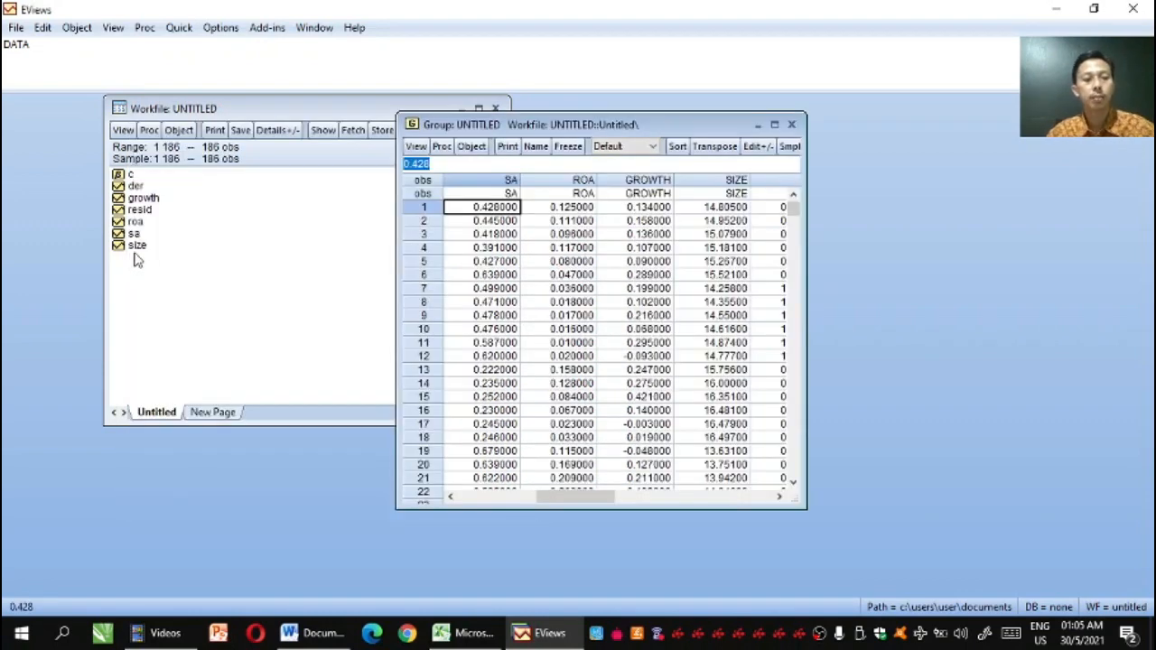
{"action": "left_click", "coordinate": [134, 186]}
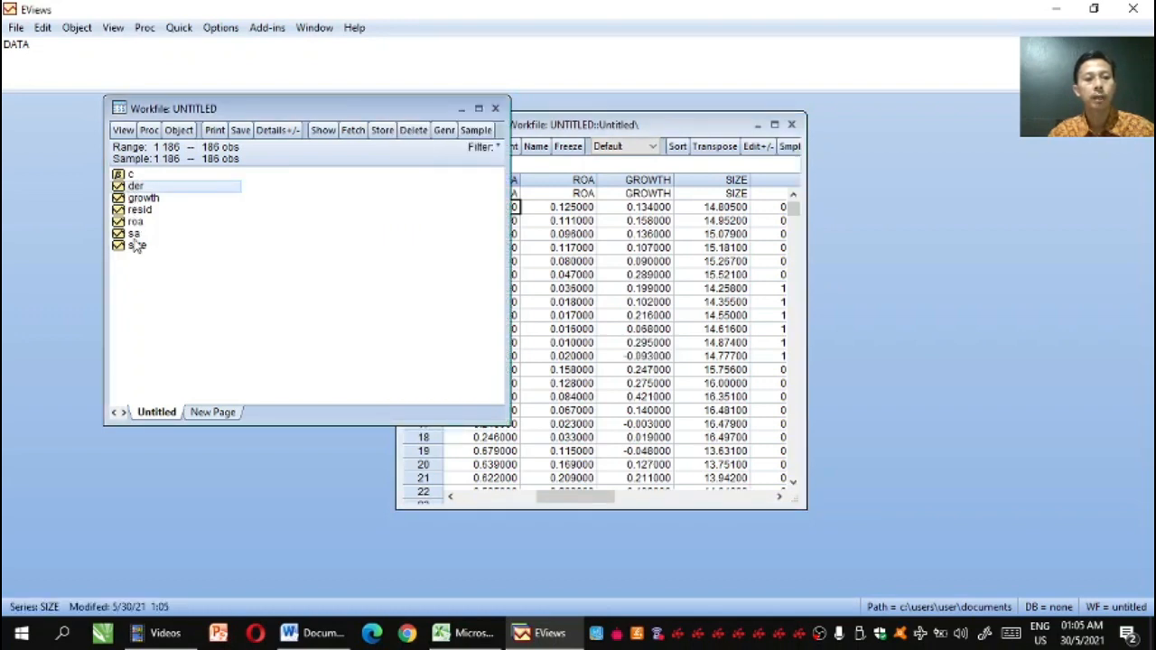
{"action": "left_click", "coordinate": [134, 234], "text": "ctrl"}
{"action": "left_click", "coordinate": [133, 213], "text": "ctrl"}
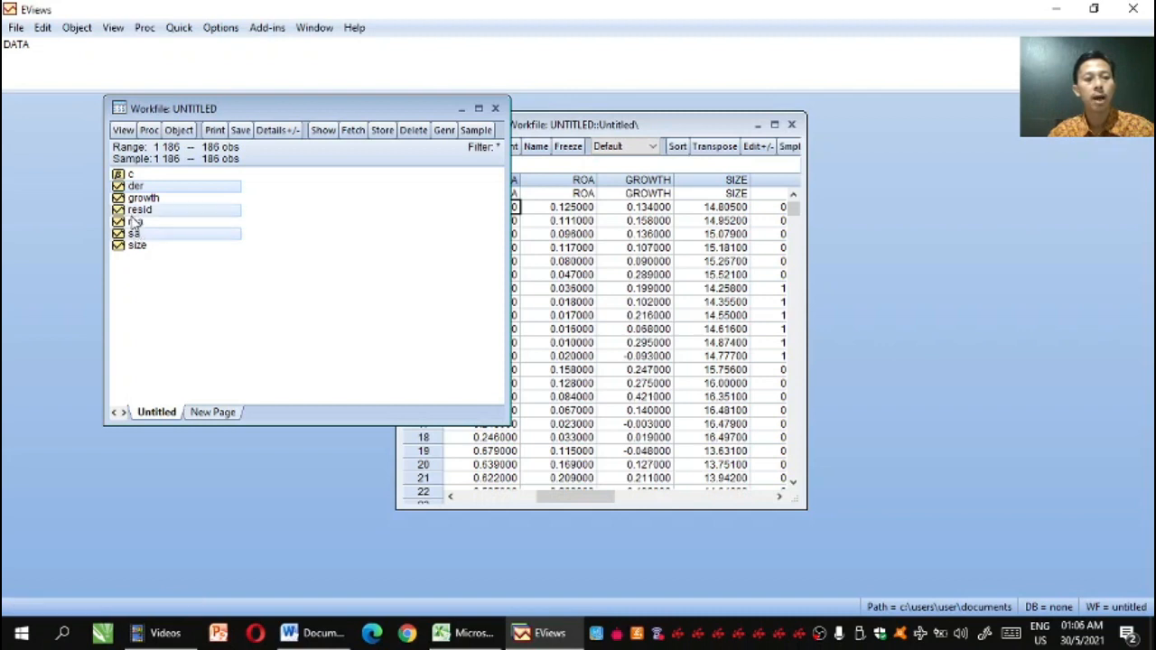
{"action": "left_click", "coordinate": [132, 213], "text": "ctrl"}
{"action": "left_click", "coordinate": [134, 222], "text": "ctrl"}
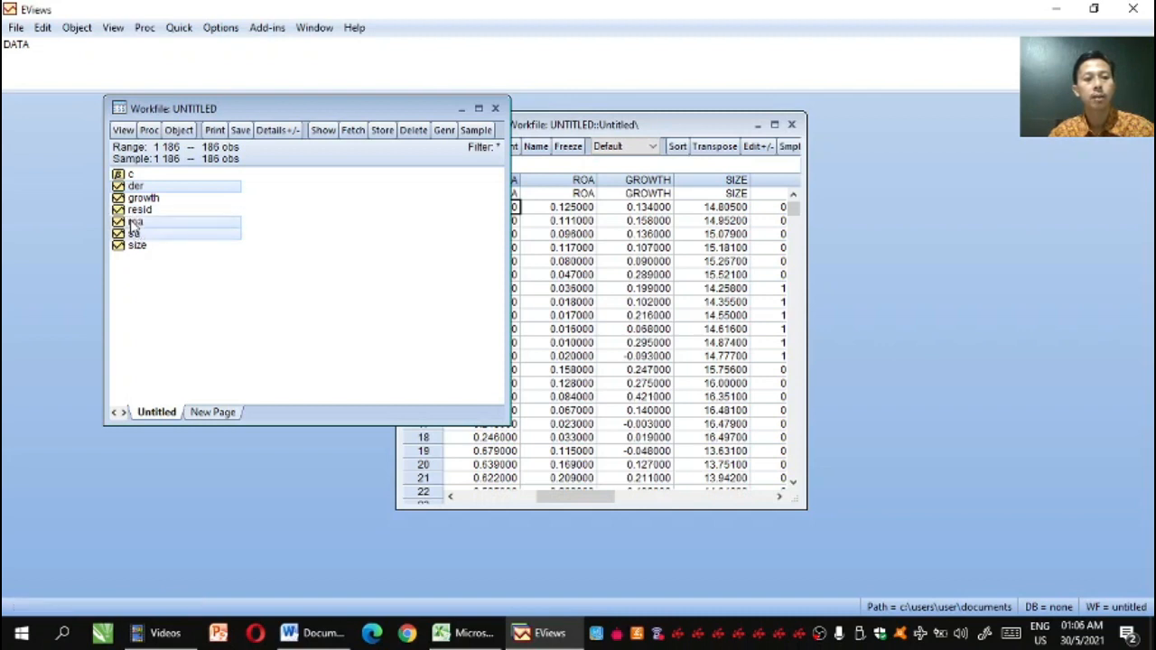
{"action": "left_click", "coordinate": [133, 199], "text": "ctrl"}
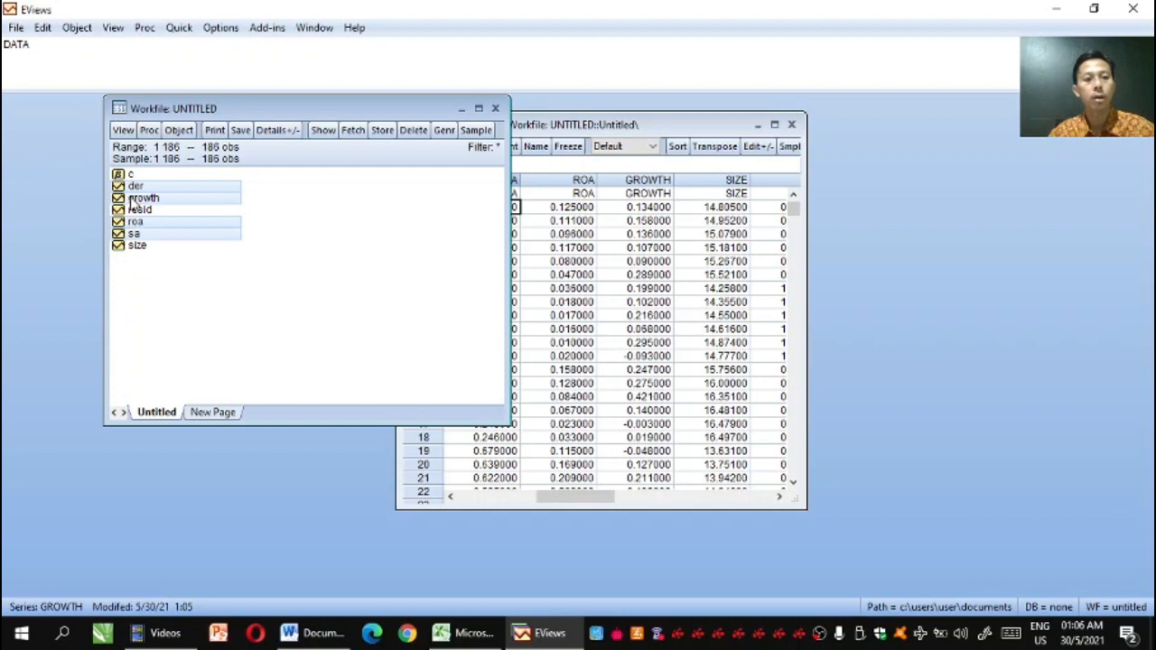
{"action": "left_click", "coordinate": [136, 247], "text": "ctrl"}
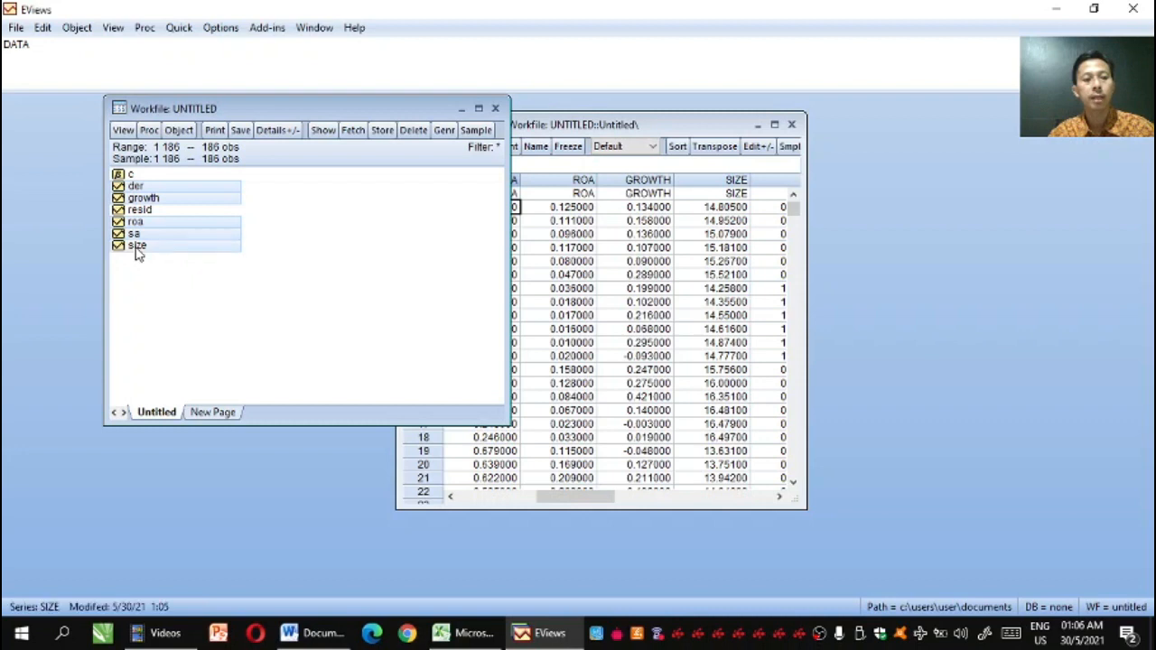
{"action": "right_click", "coordinate": [140, 197]}
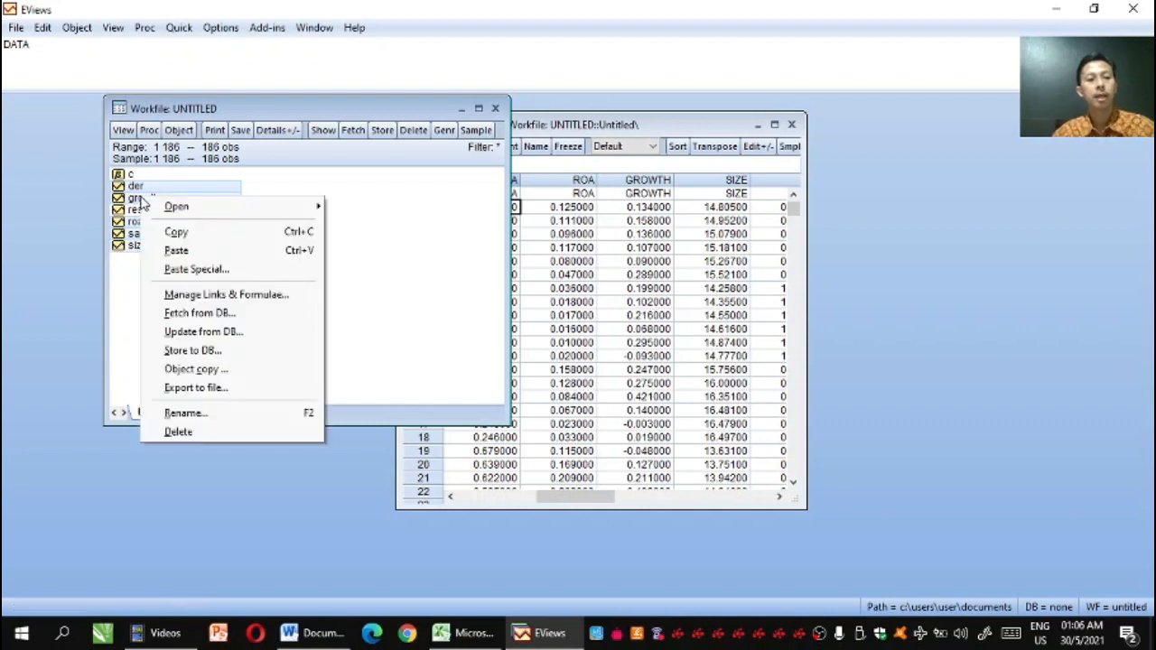
{"action": "mouse_move", "coordinate": [201, 213]}
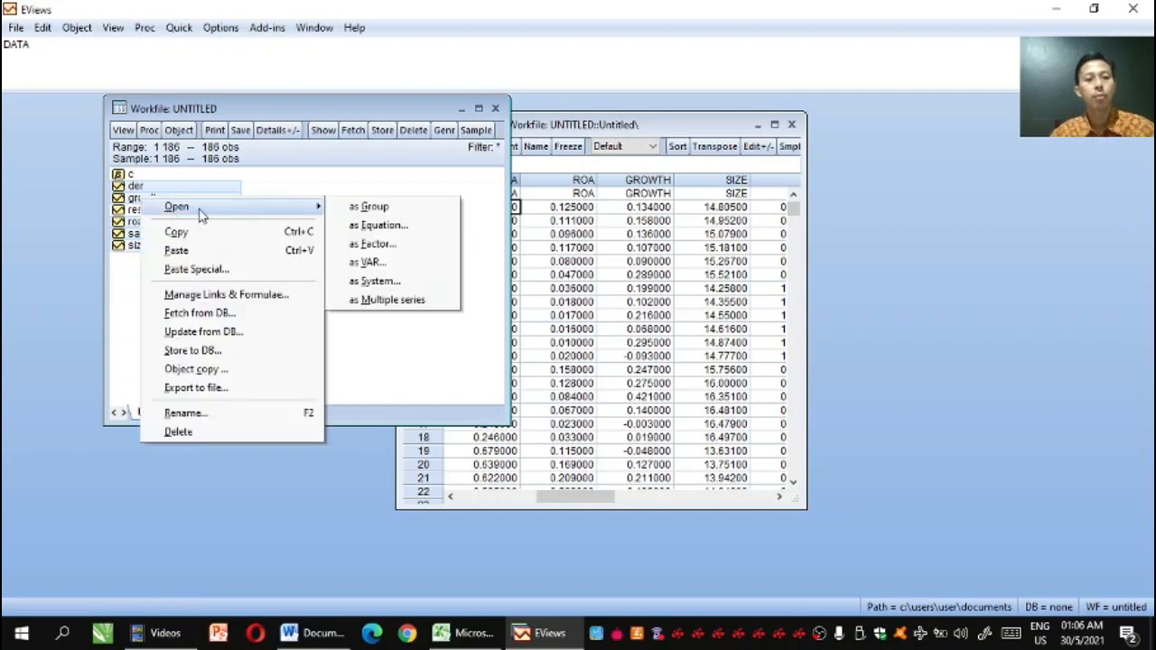
{"action": "left_click", "coordinate": [362, 226]}
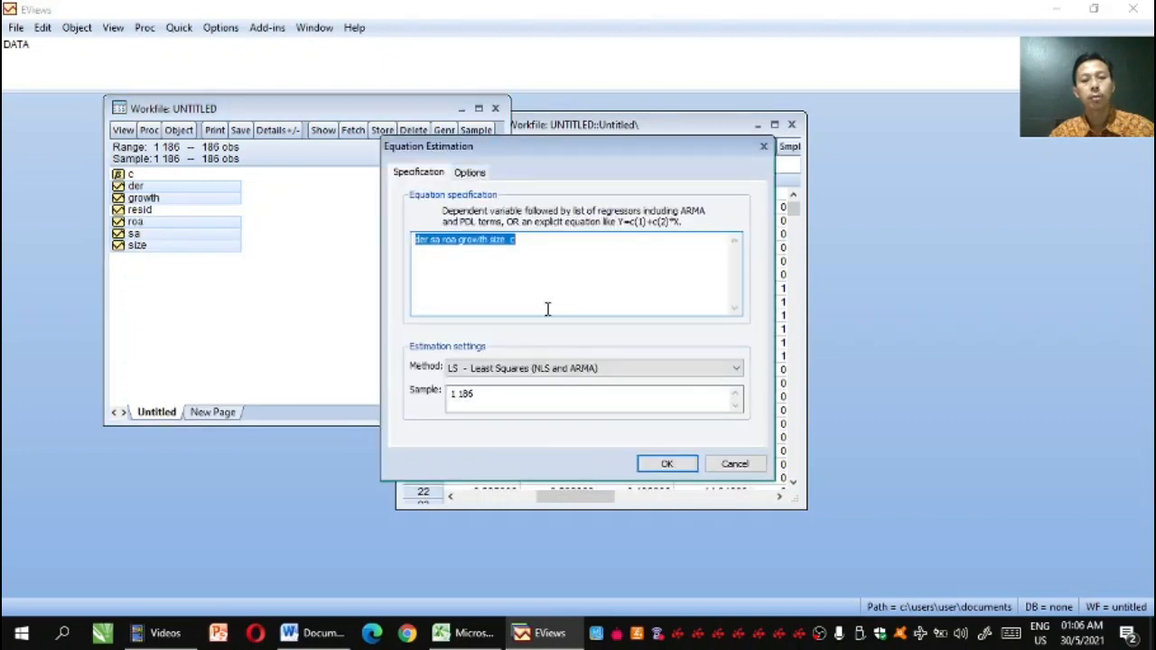
{"action": "left_click", "coordinate": [666, 464]}
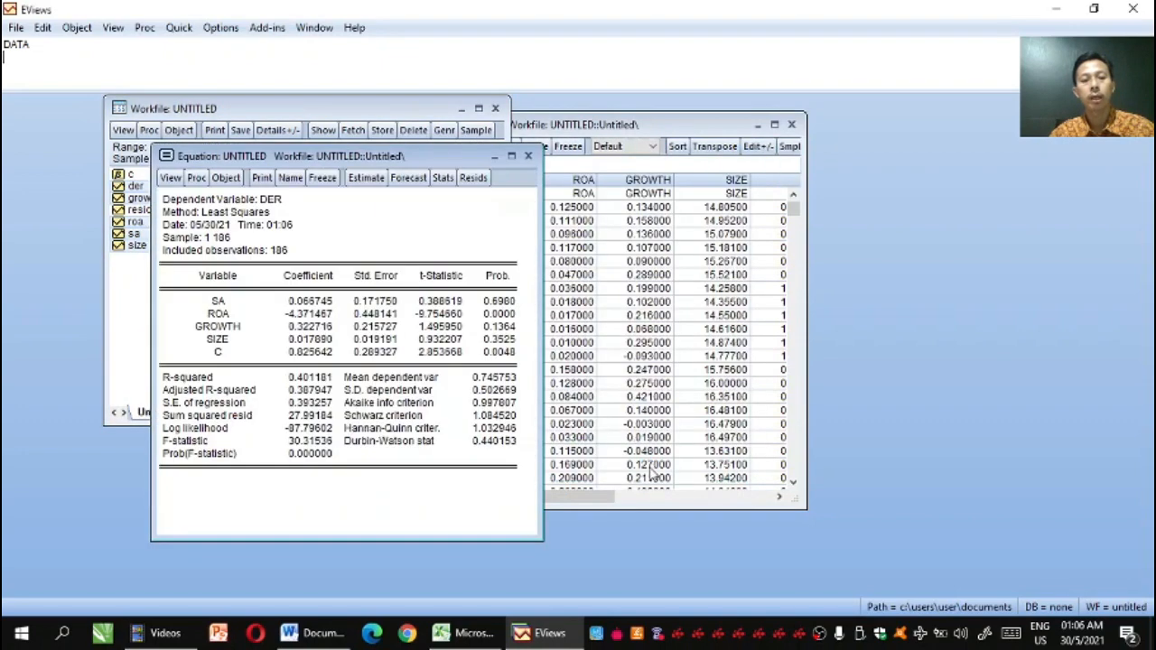
Run a Glejser heteroskedasticity test on the DER equation's residuals, with SA, ROA, GROWTH and SIZE as regressors
{"action": "left_click", "coordinate": [171, 178]}
{"action": "mouse_move", "coordinate": [181, 336]}
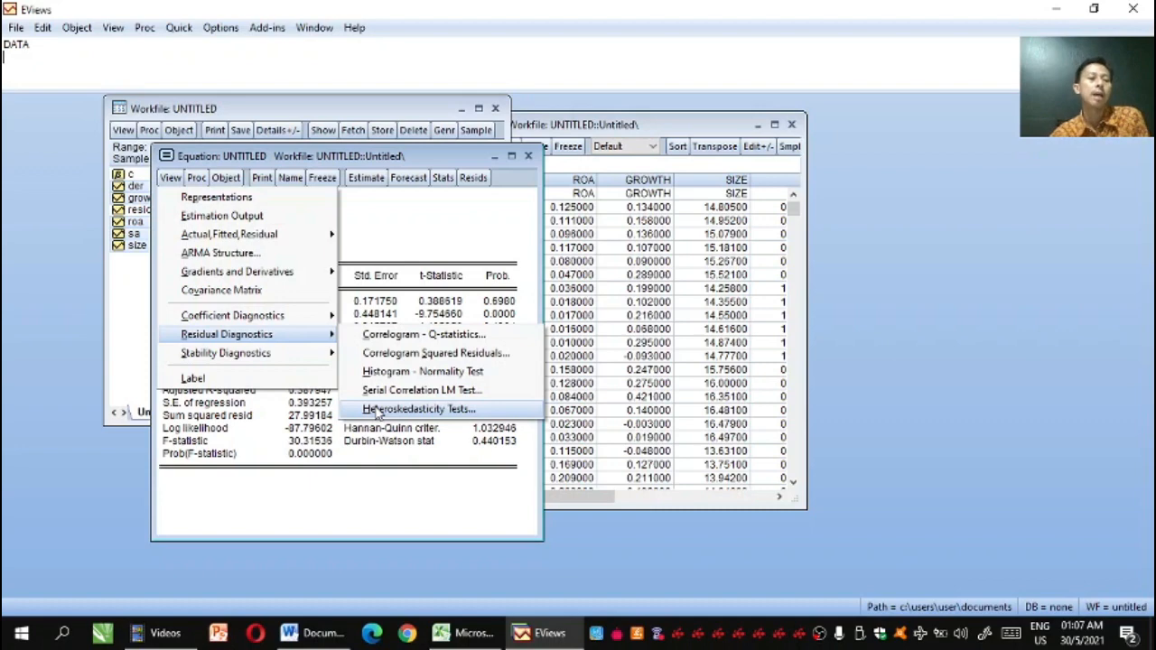
{"action": "left_click", "coordinate": [377, 409]}
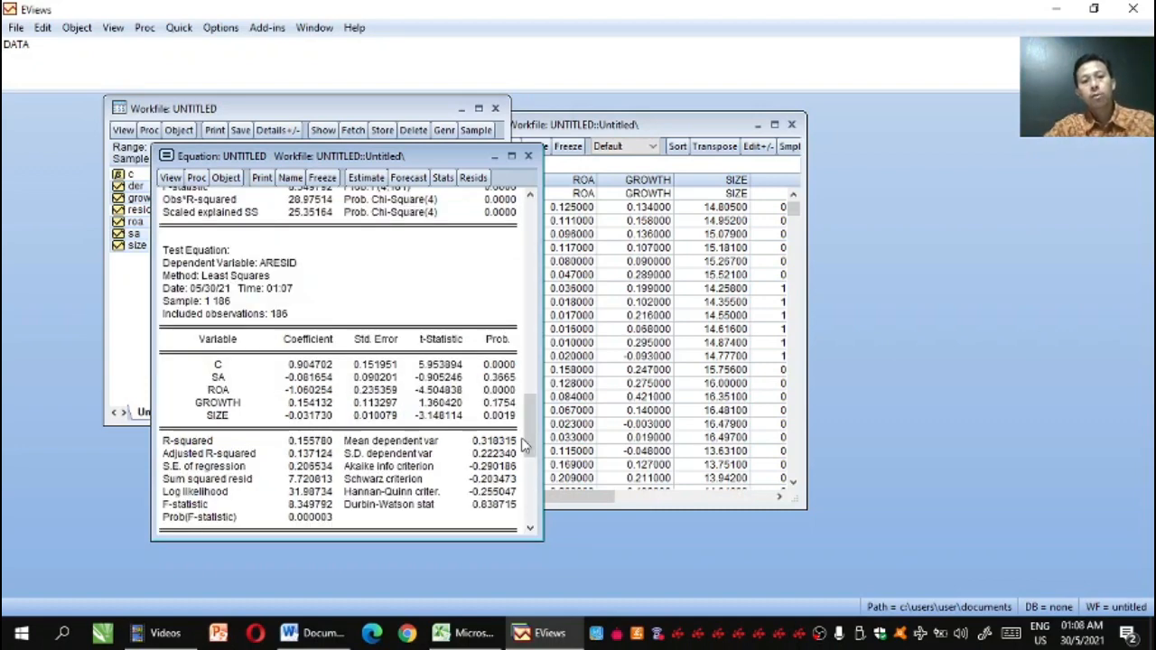